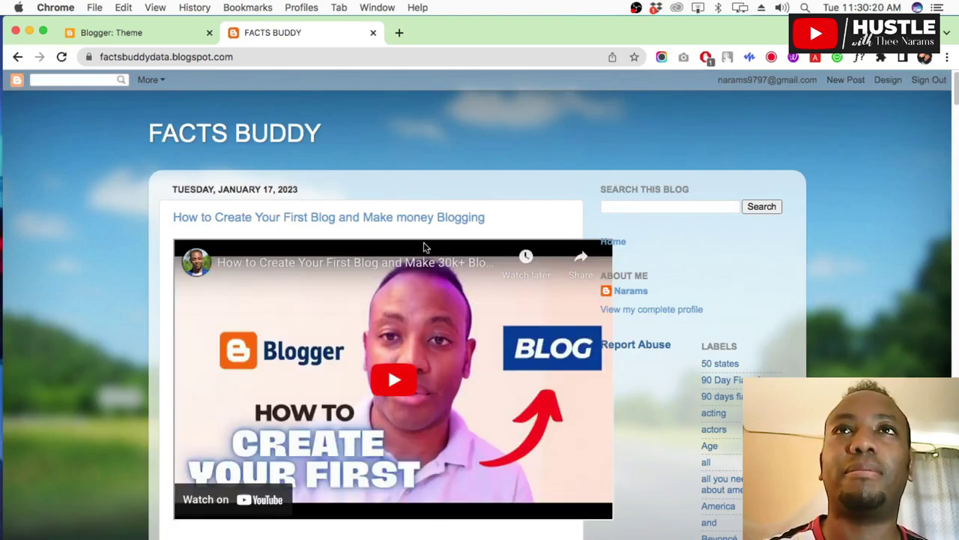
# Look through the posts on the live FACTS BUDDY blog, from the newest post to the page's end and back
pyautogui.scroll(-15, 422, 298)
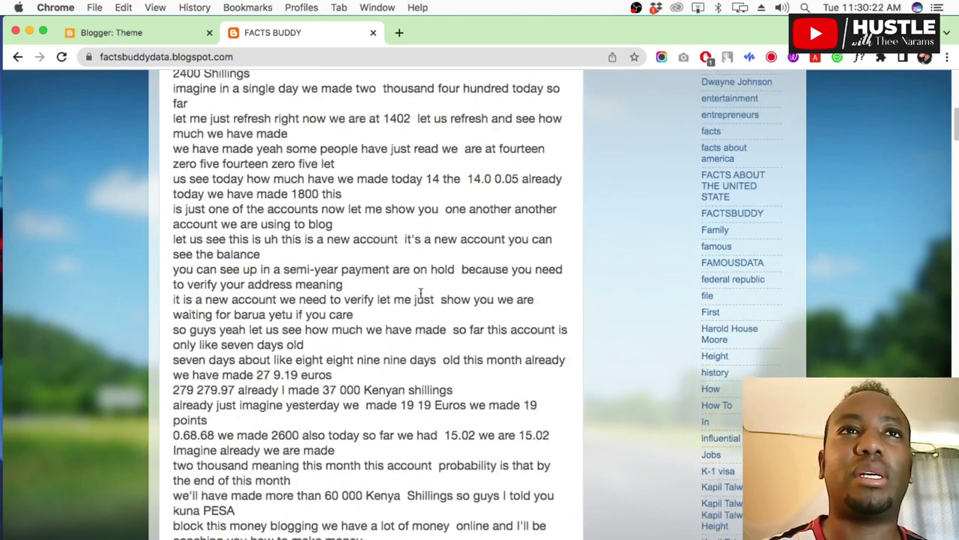
pyautogui.scroll(-20, 422, 293)
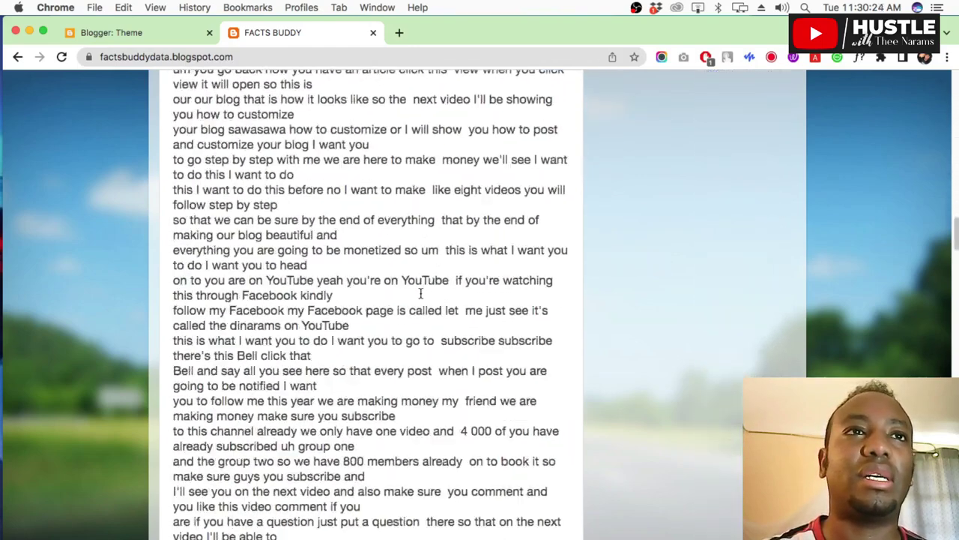
pyautogui.scroll(-20, 422, 294)
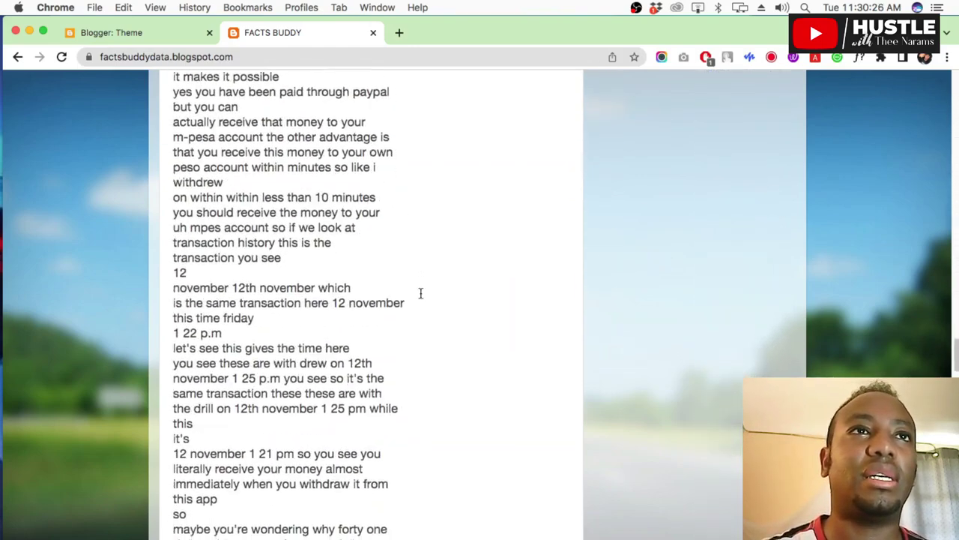
pyautogui.scroll(-20, 421, 293)
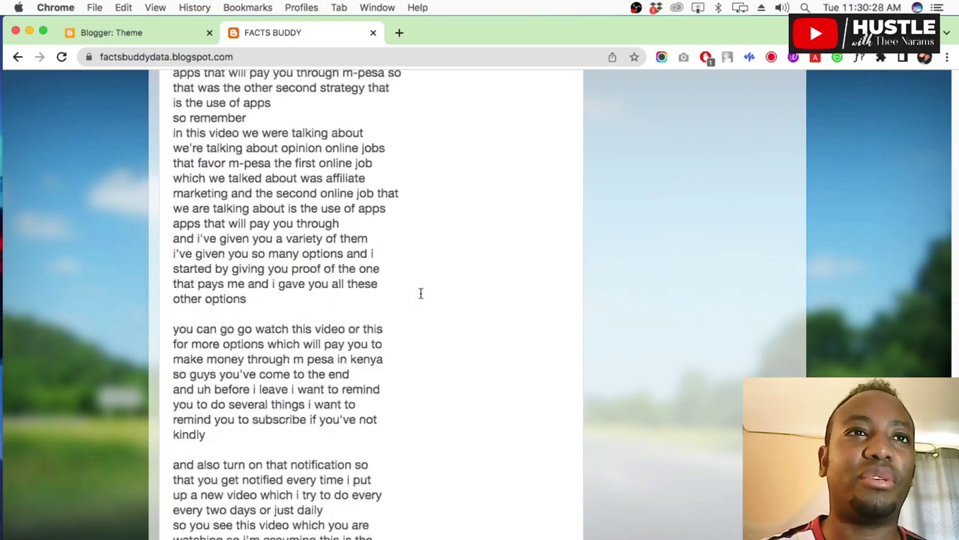
pyautogui.scroll(-3, 425, 303)
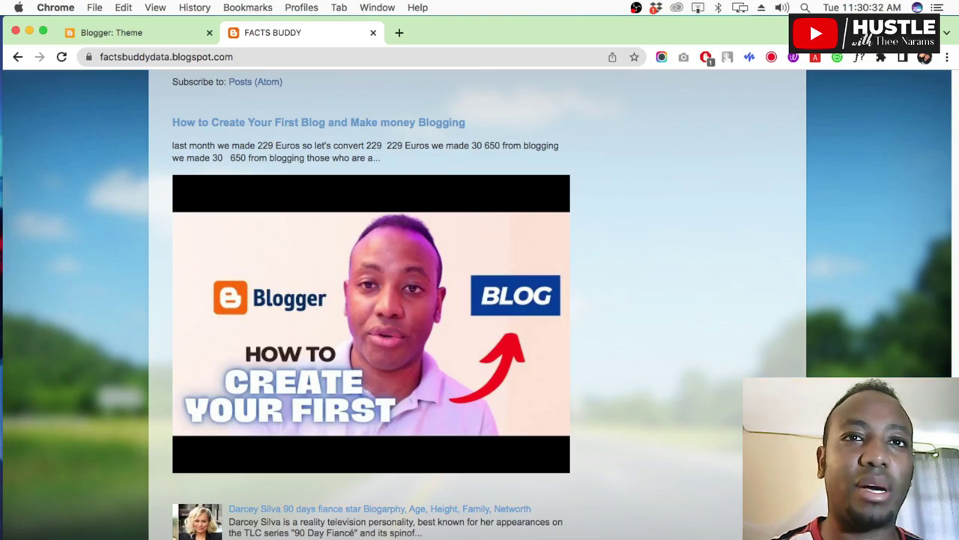
pyautogui.scroll(20, 417, 503)
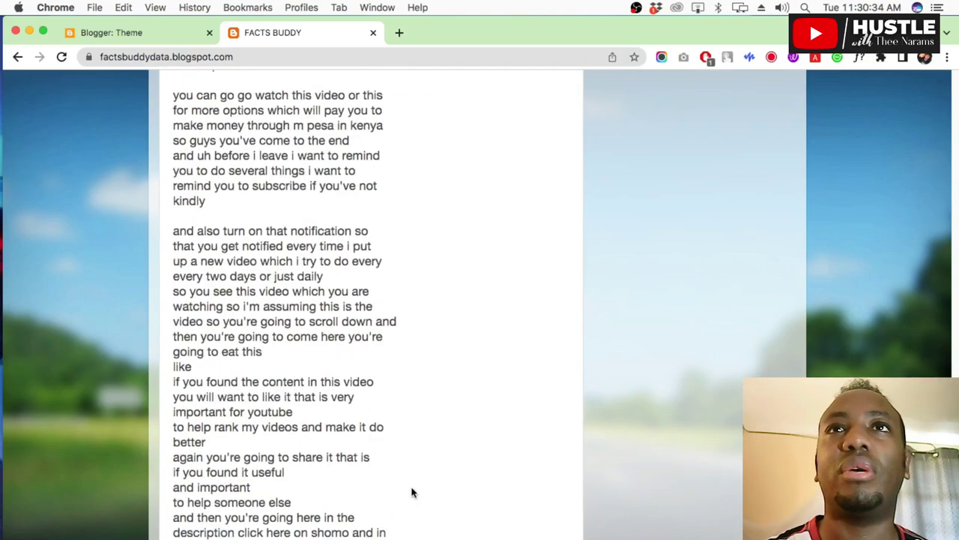
pyautogui.scroll(20, 360, 429)
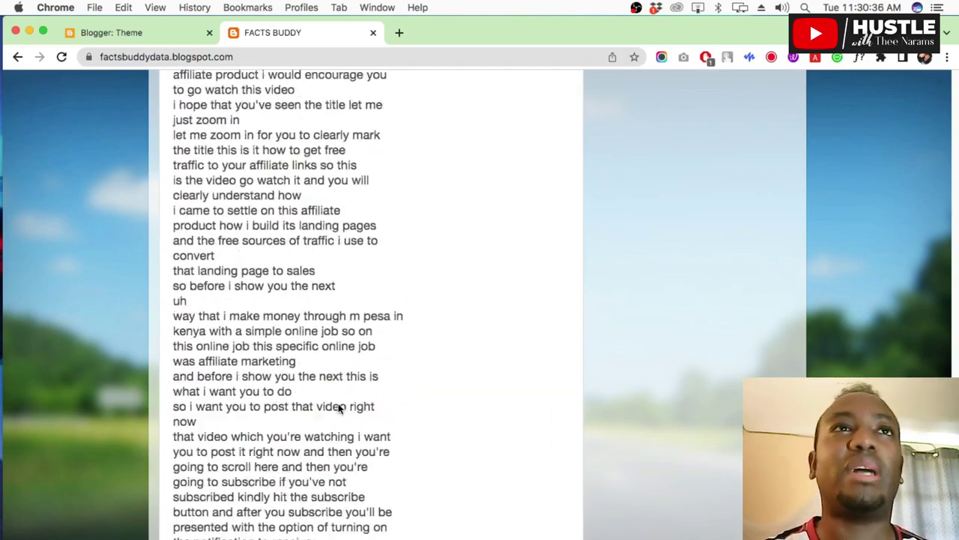
pyautogui.scroll(20, 302, 377)
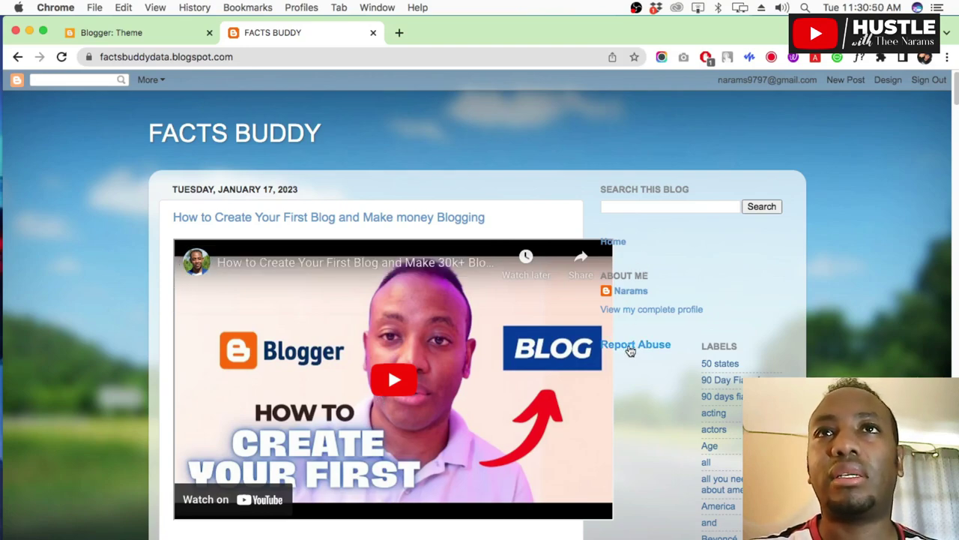
# Examine the live blog's sidebar, including the labels list and the blog archive
pyautogui.scroll(-10, 723, 404)
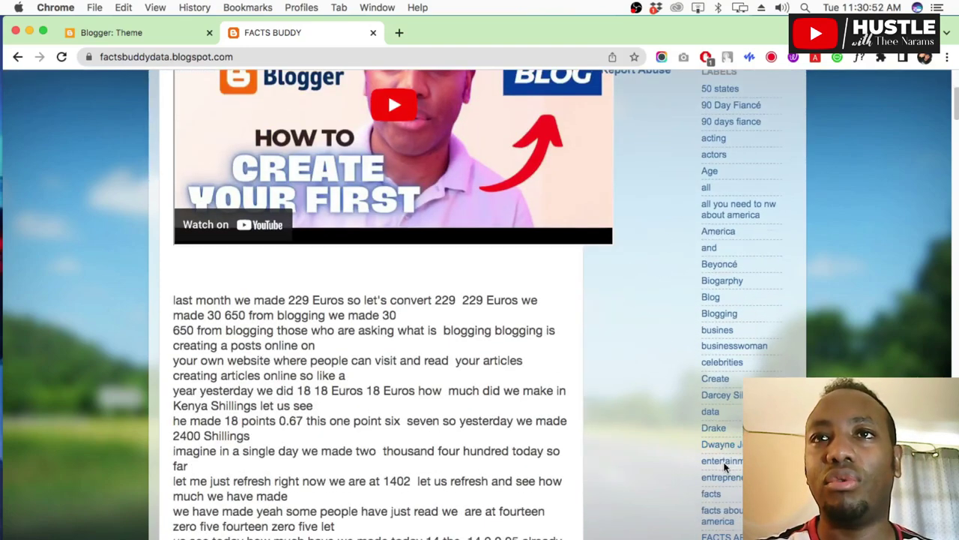
pyautogui.scroll(-10, 719, 405)
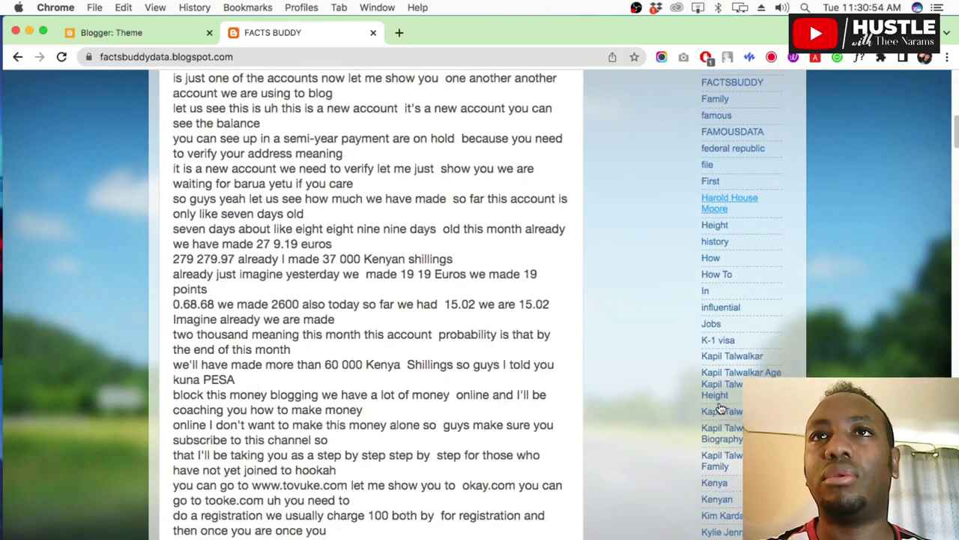
pyautogui.scroll(-3, 718, 424)
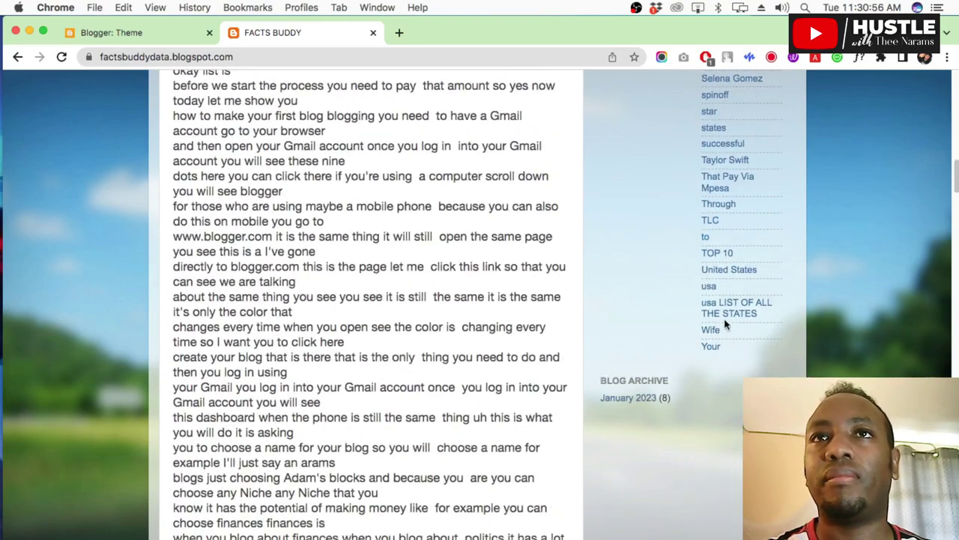
pyautogui.scroll(2, 705, 352)
pyautogui.scroll(-2, 652, 416)
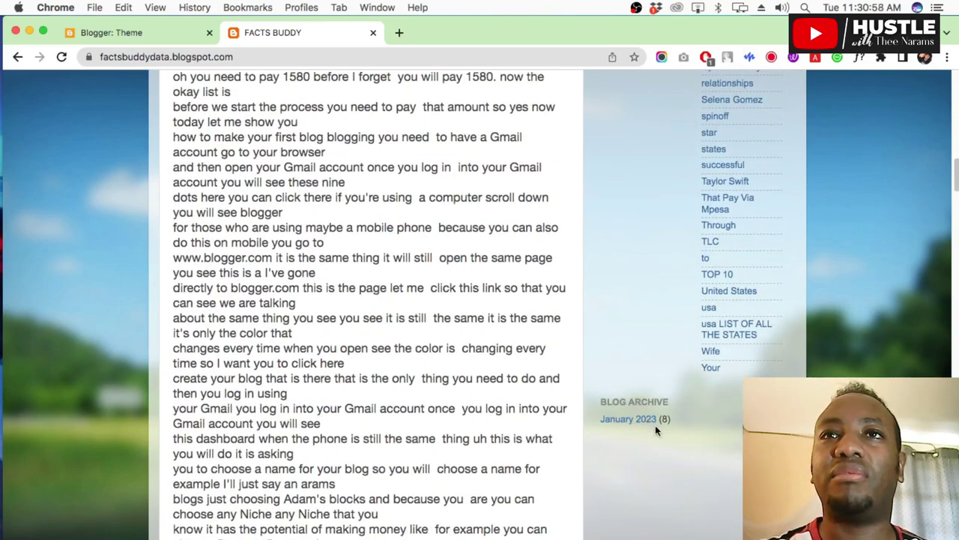
pyautogui.scroll(15, 655, 425)
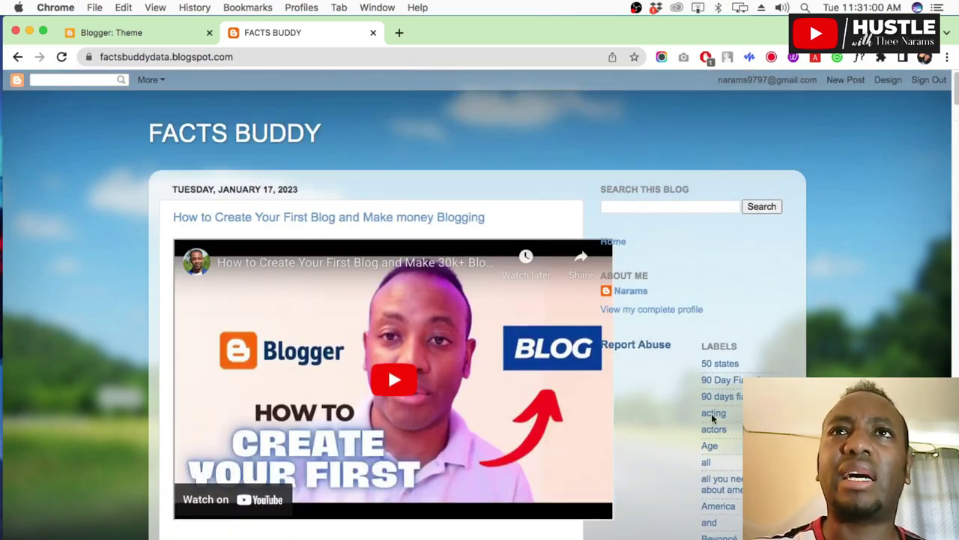
# Open the blog's layout in Blogger and review its header, cross-column, main, sidebar and footer gadget sections
pyautogui.click(137, 37)
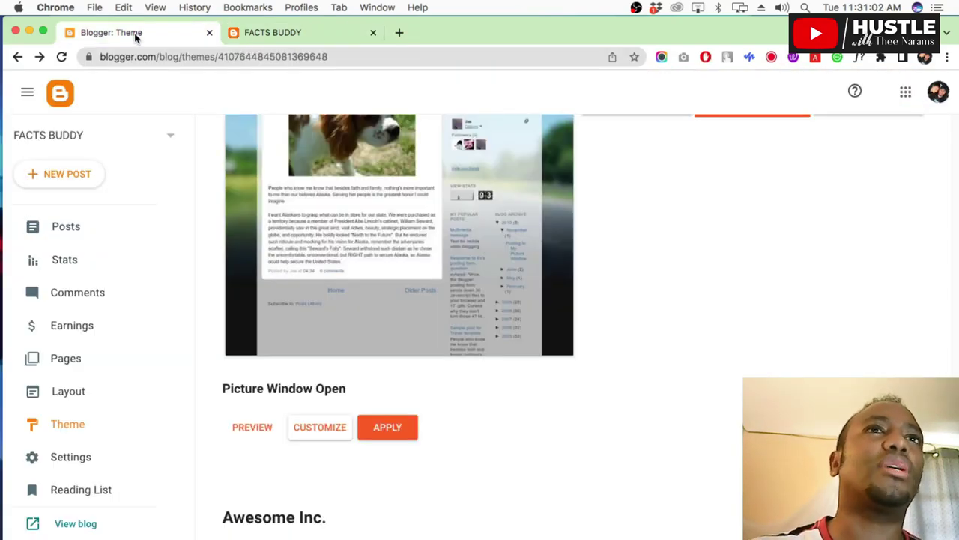
pyautogui.click(73, 393)
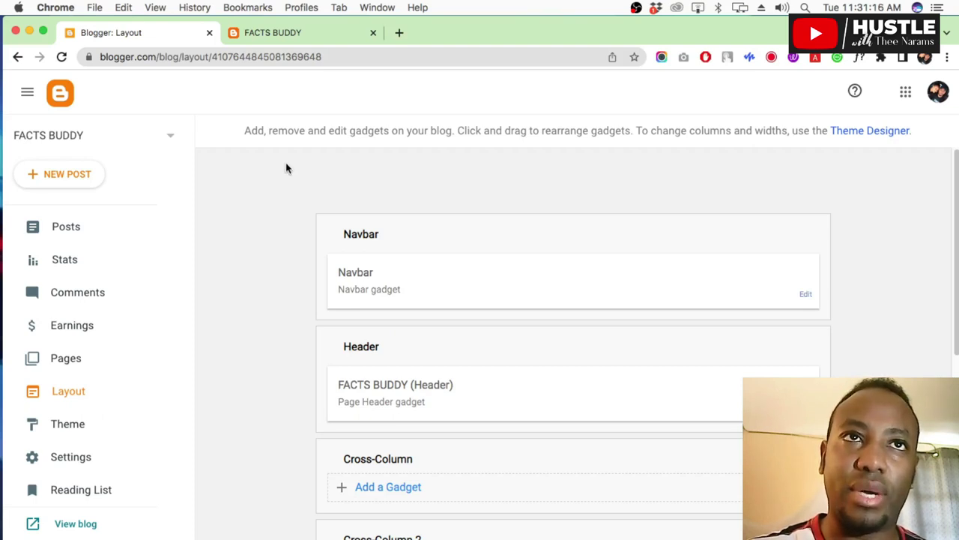
pyautogui.scroll(-3, 276, 216)
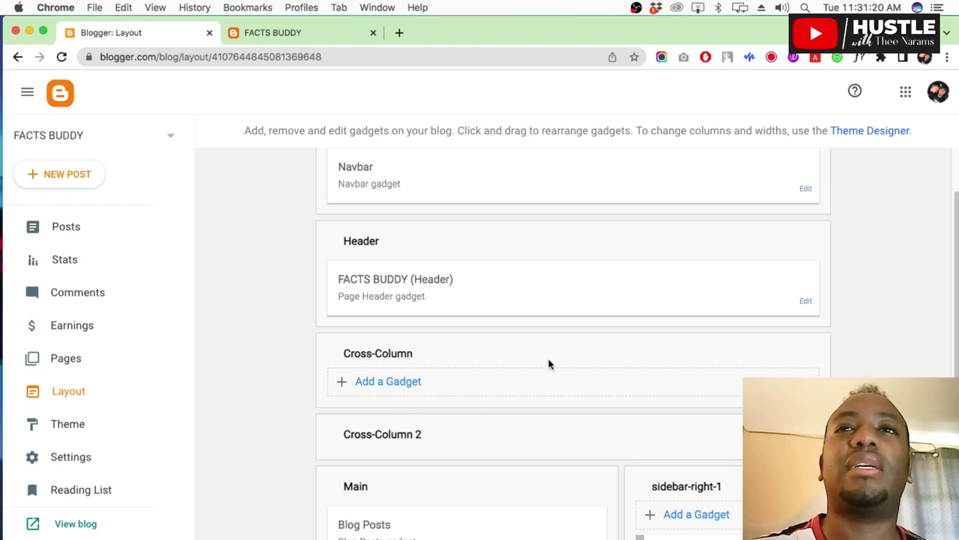
pyautogui.scroll(-5, 549, 364)
pyautogui.scroll(1, 591, 292)
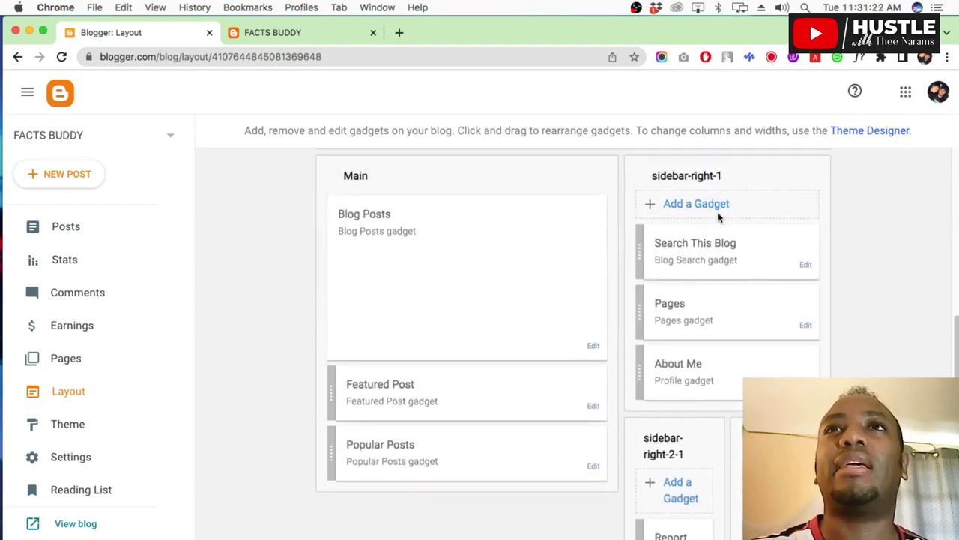
pyautogui.scroll(-3, 610, 261)
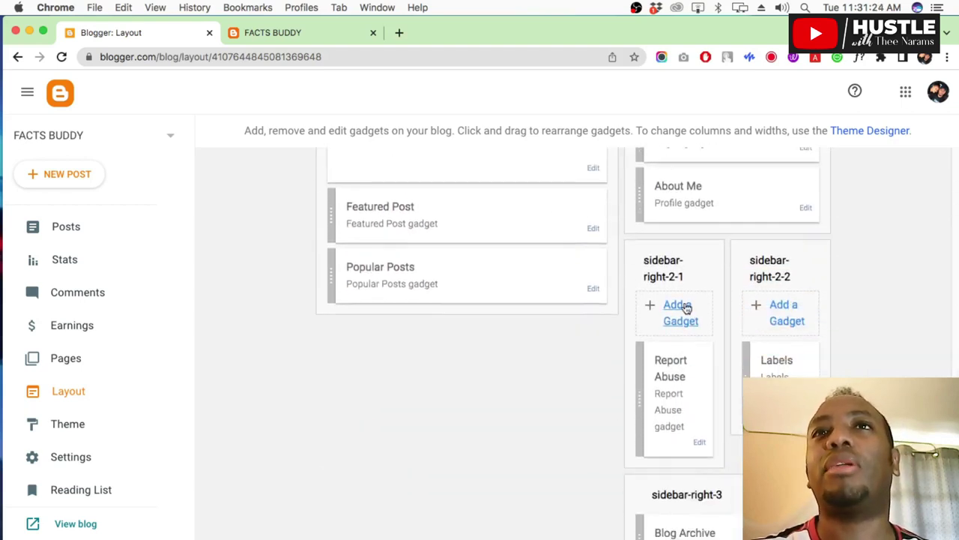
pyautogui.scroll(-3, 525, 336)
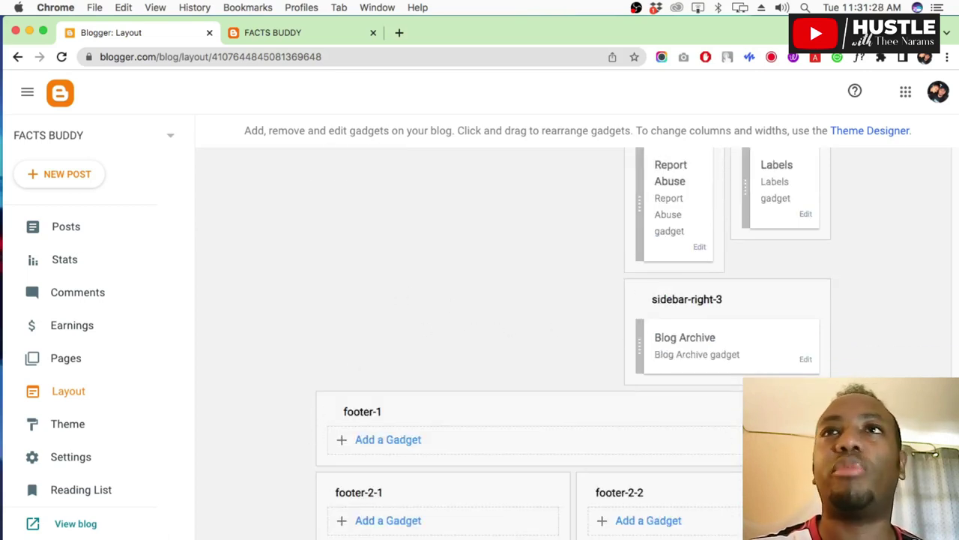
pyautogui.scroll(6, 405, 347)
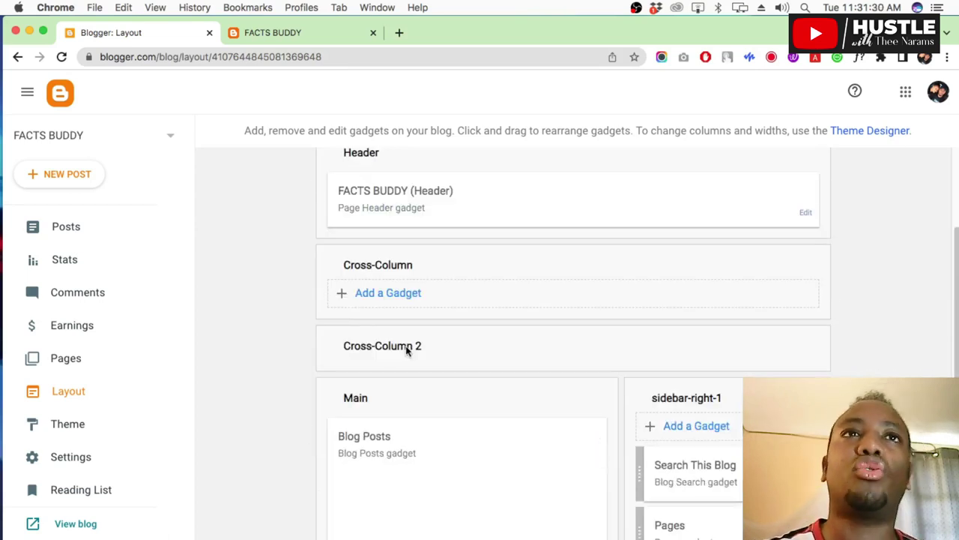
# Choose a Page Header gadget to add to the Cross-Column section
pyautogui.click(381, 299)
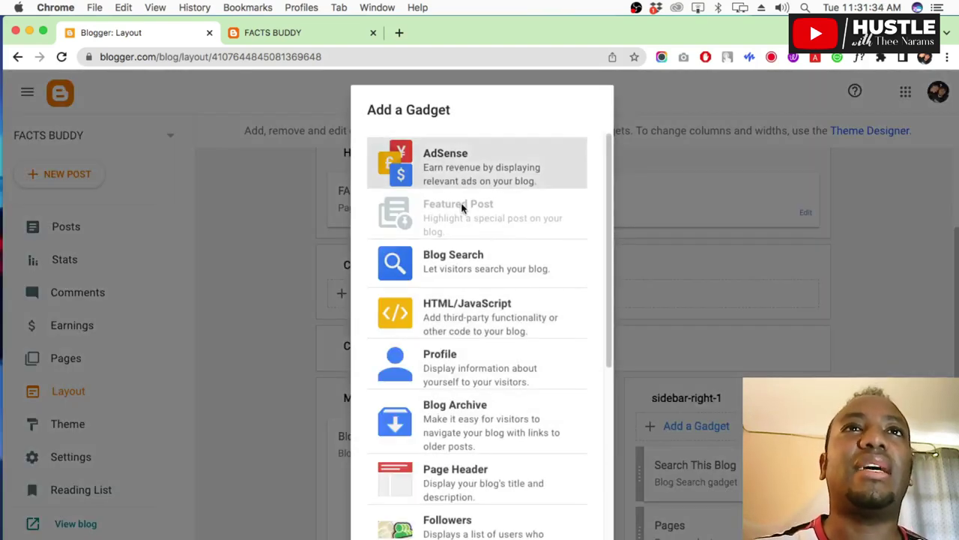
pyautogui.scroll(-3, 487, 268)
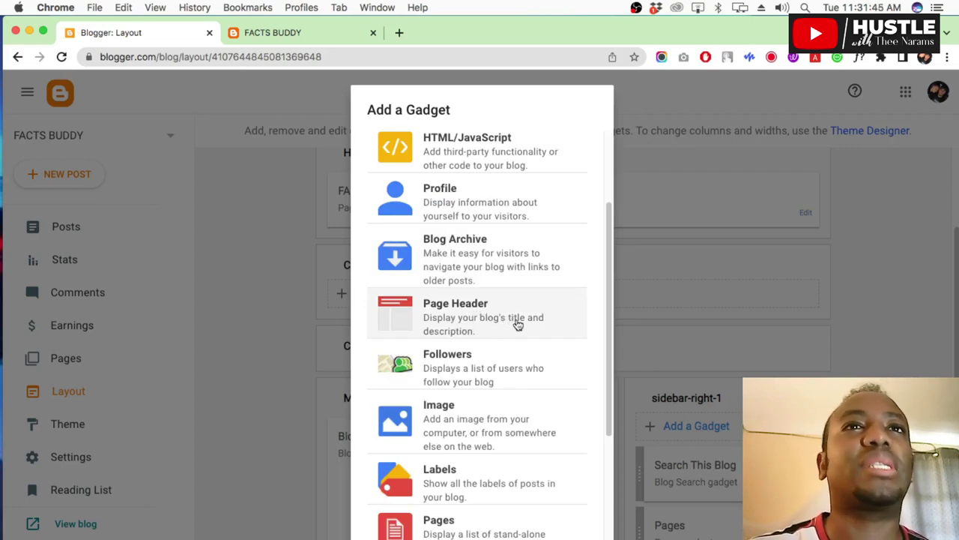
pyautogui.click(471, 314)
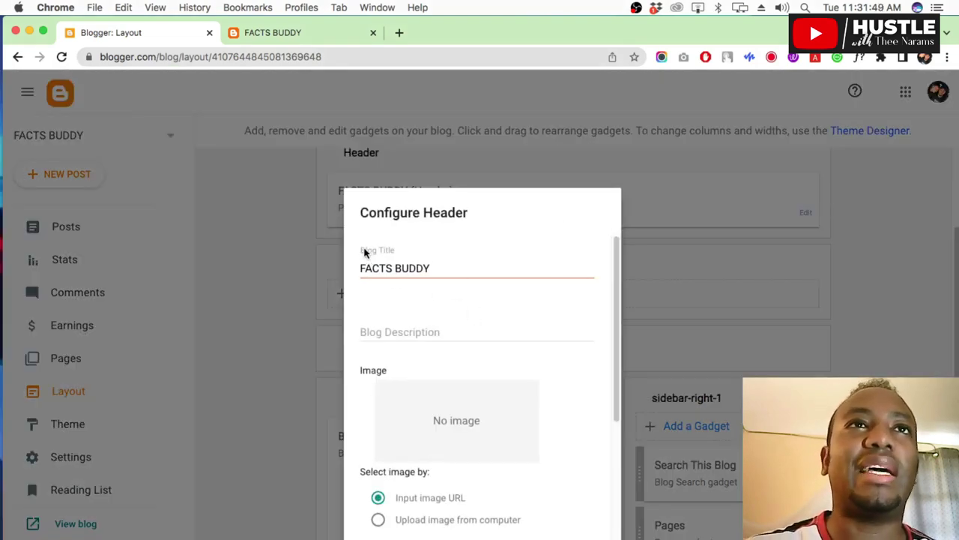
# Set the header's blog description to "This is a blog about current facts and data." and save the gadget
pyautogui.click(380, 332)
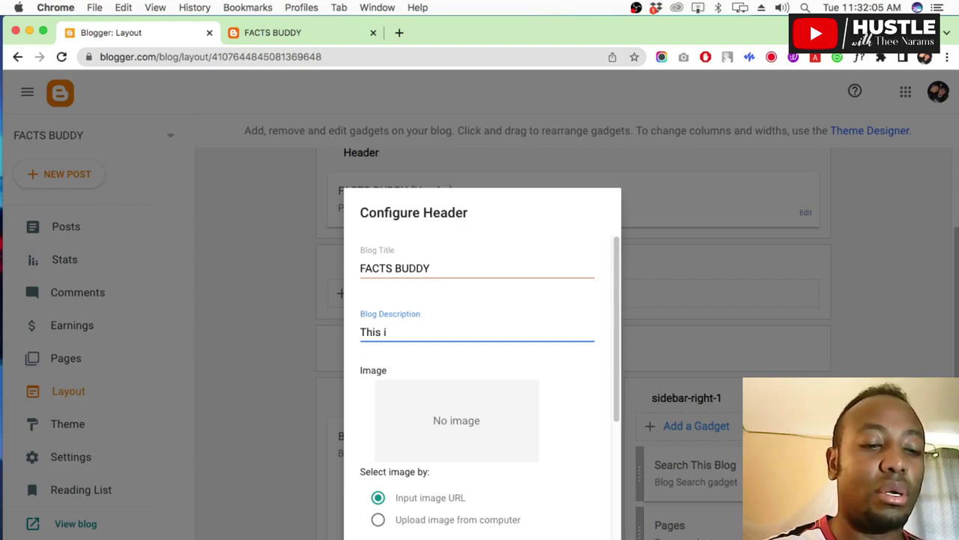
pyautogui.write('s a blog about')
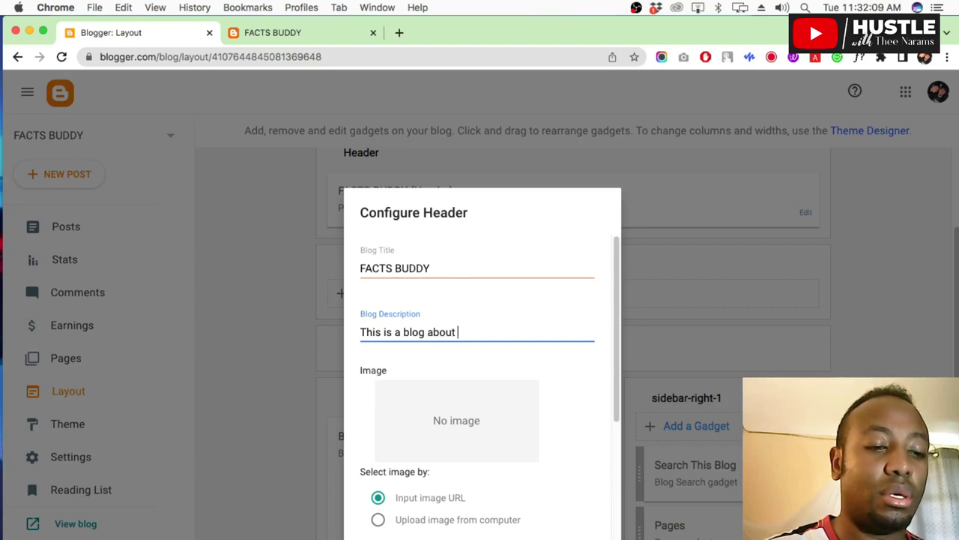
pyautogui.write(' current facts')
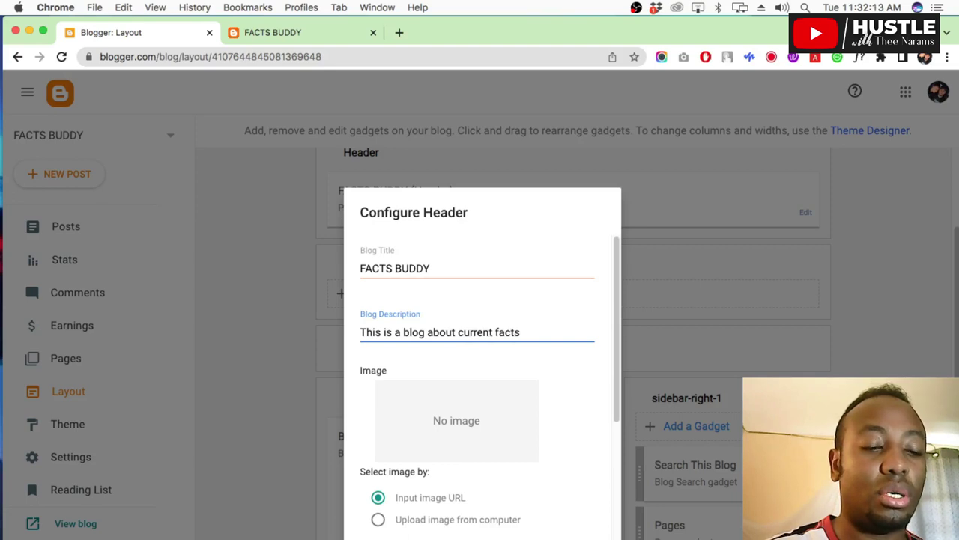
pyautogui.write(' and data.')
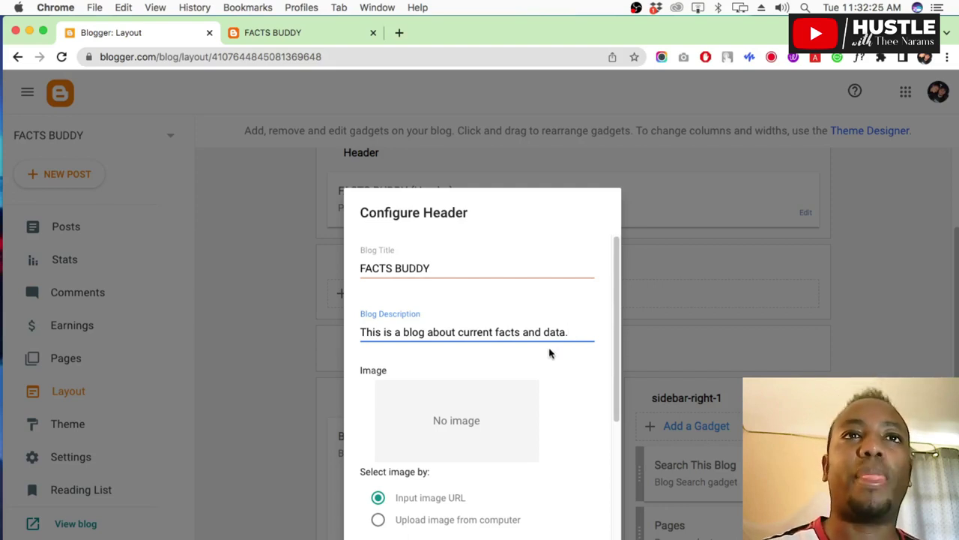
pyautogui.scroll(-2, 440, 344)
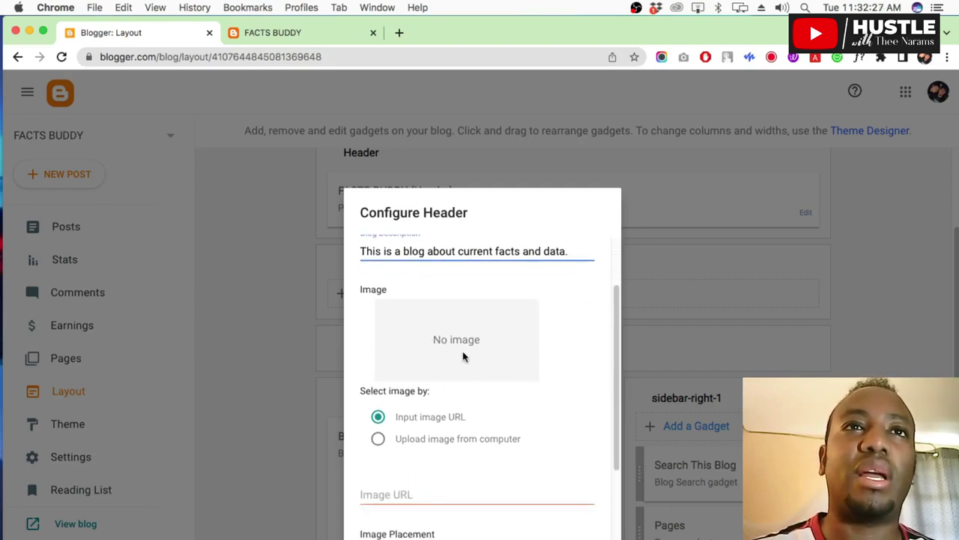
pyautogui.scroll(-3, 446, 384)
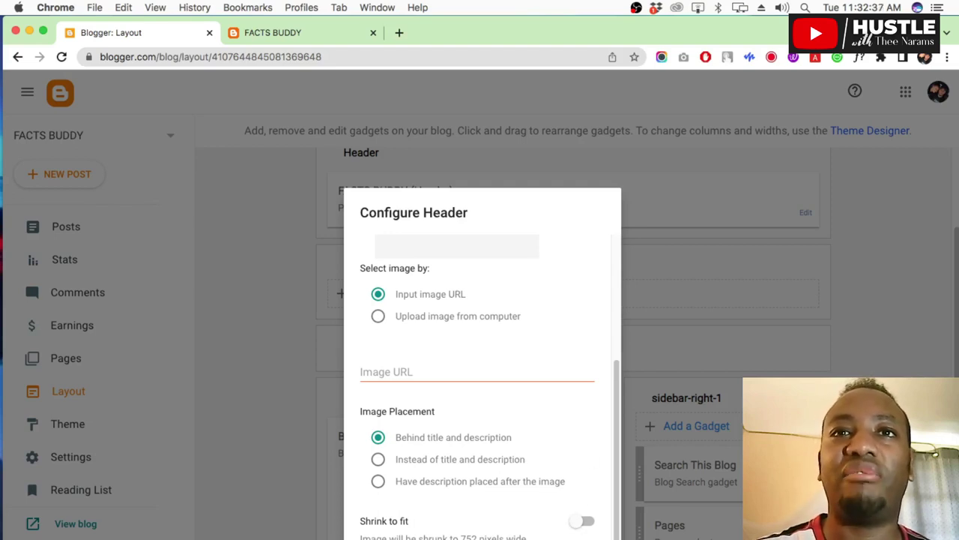
pyautogui.press('Escape')
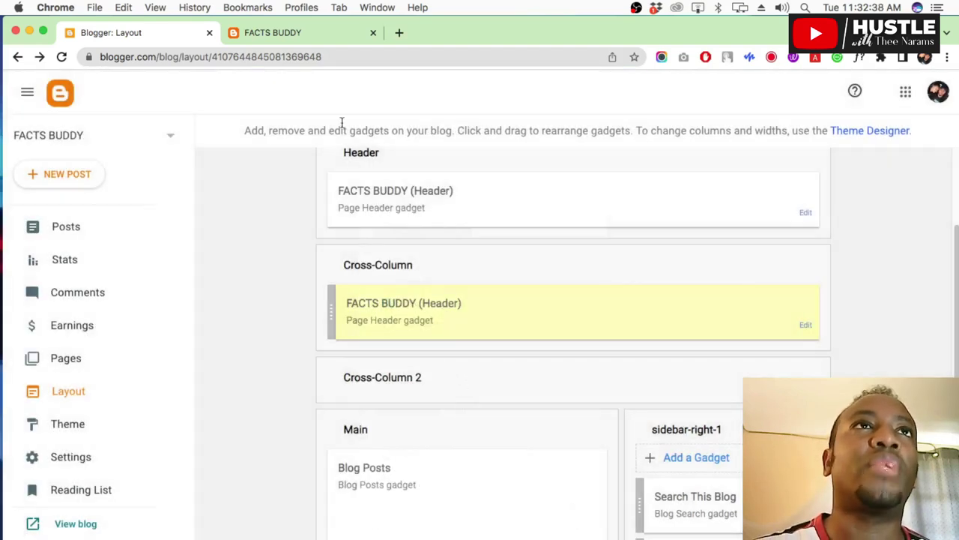
# Reload the live FACTS BUDDY blog and check how the title and description of the added header look
pyautogui.click(296, 32)
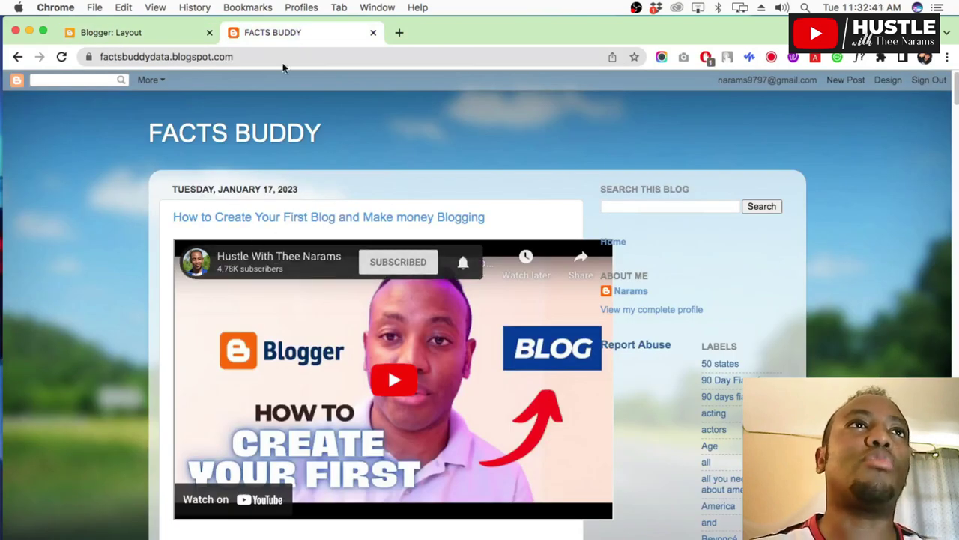
pyautogui.click(63, 58)
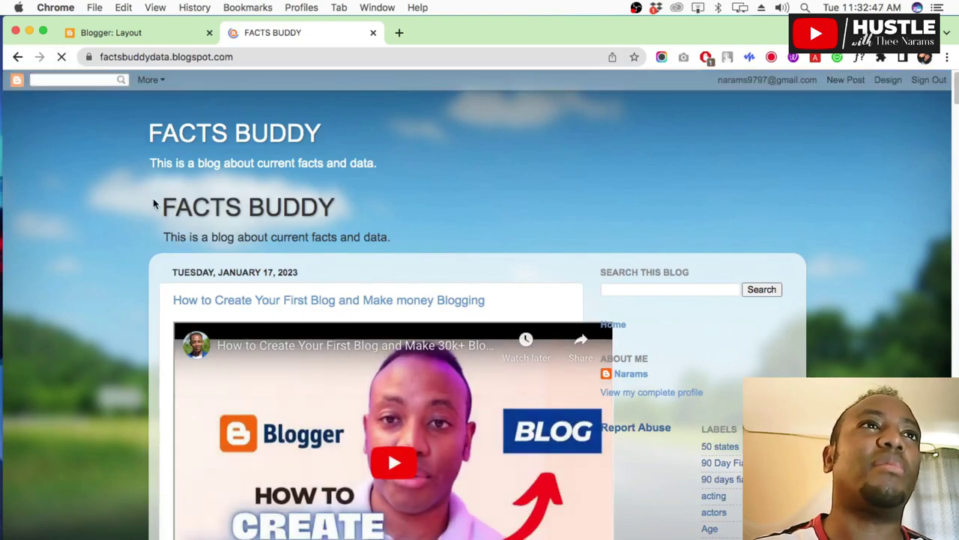
pyautogui.moveTo(177, 208); pyautogui.dragTo(388, 240)
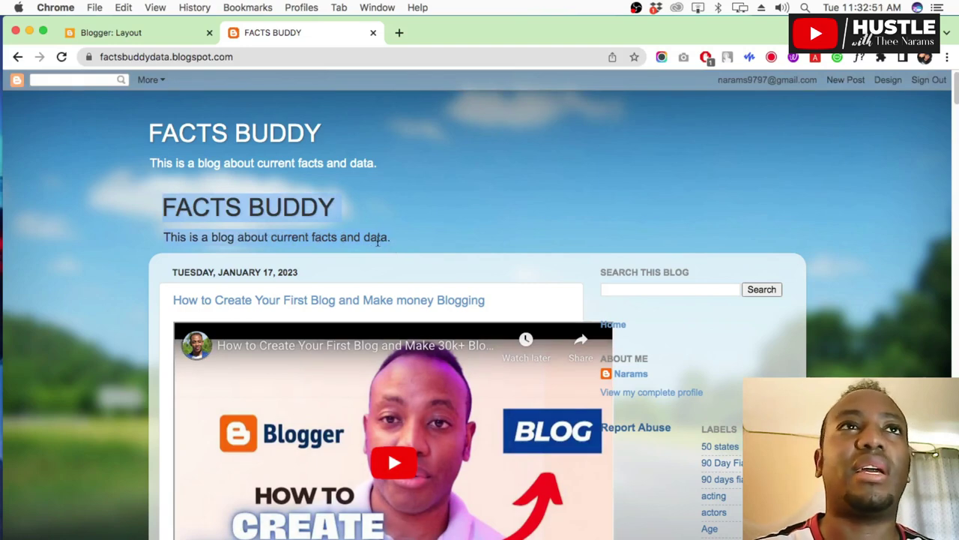
# Open the gadget choices for the layout's sidebar-right-1 section, and look at that sidebar on the live blog
pyautogui.click(118, 33)
pyautogui.scroll(-3, 584, 359)
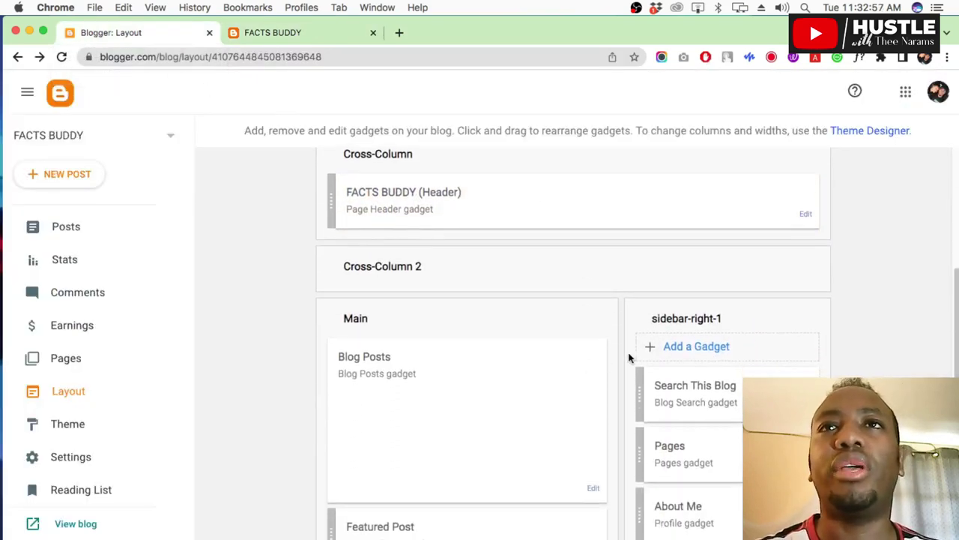
pyautogui.scroll(-2, 711, 352)
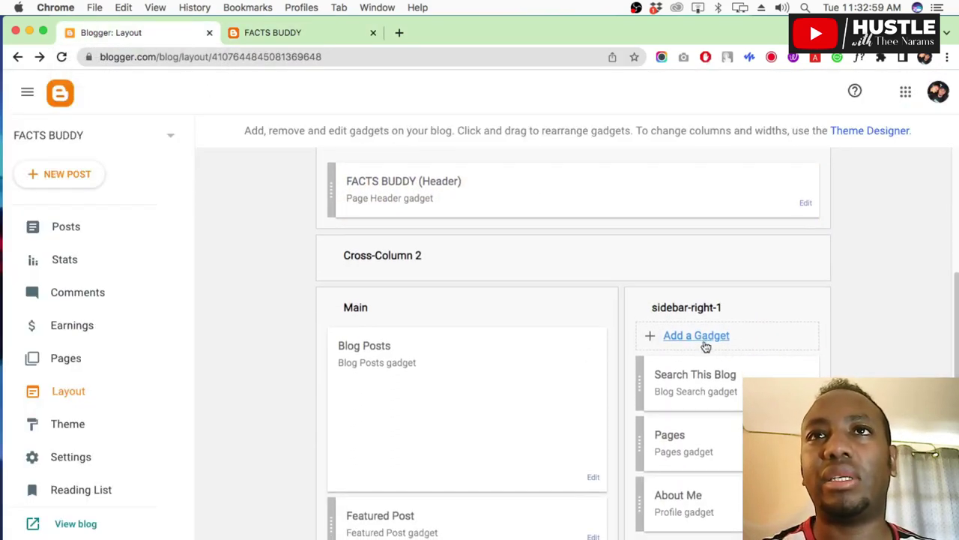
pyautogui.scroll(-1, 693, 353)
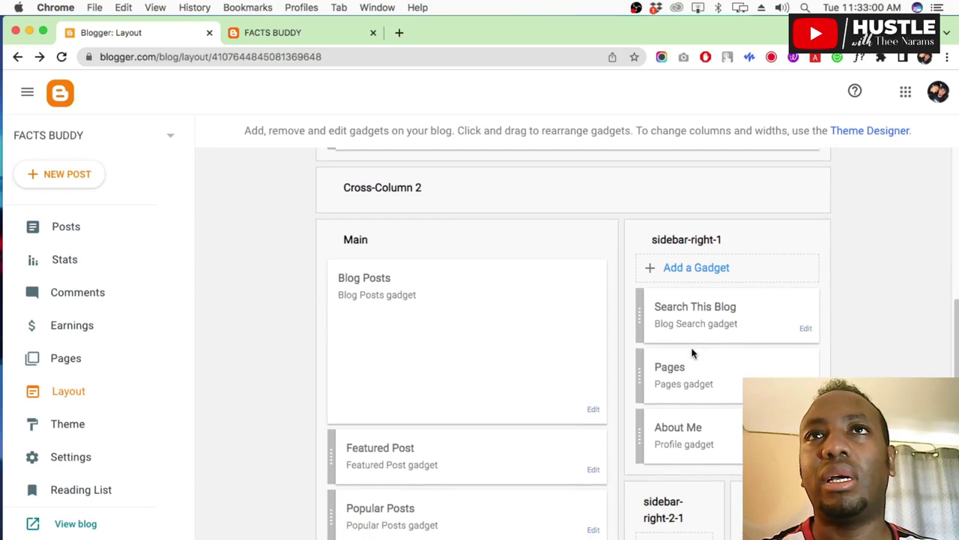
pyautogui.click(686, 270)
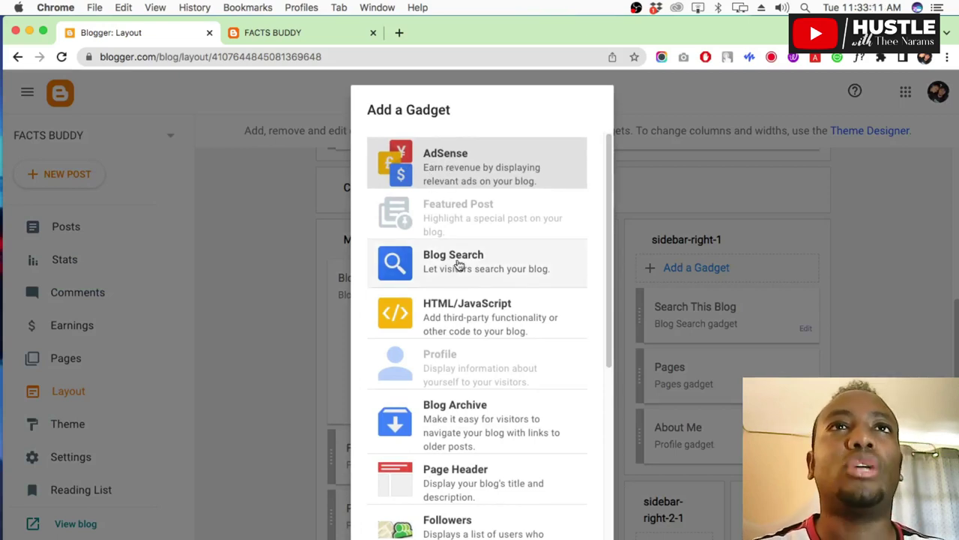
pyautogui.click(303, 34)
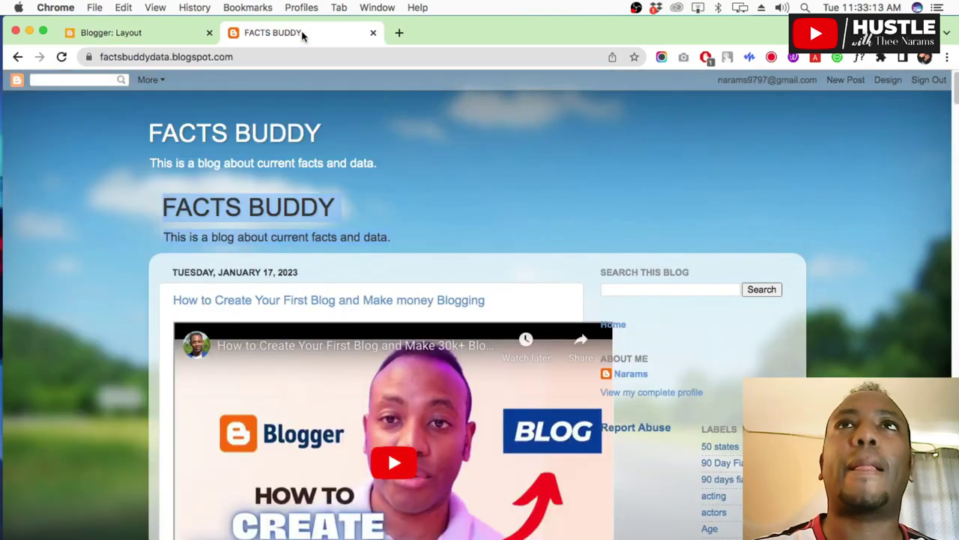
pyautogui.click(162, 33)
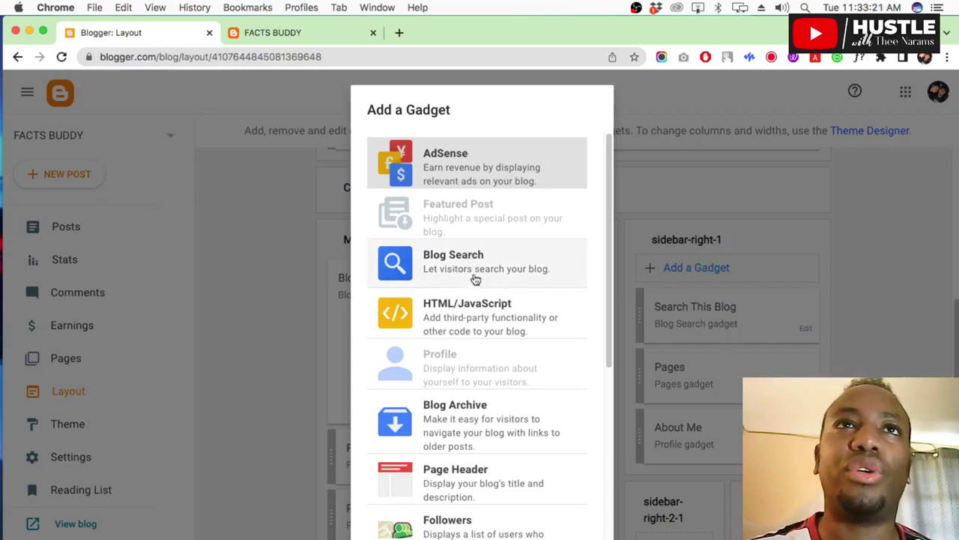
# Add a Wikipedia gadget titled "Wikipedia Search" to the sidebar-right-1 section and save it
pyautogui.scroll(-3, 469, 292)
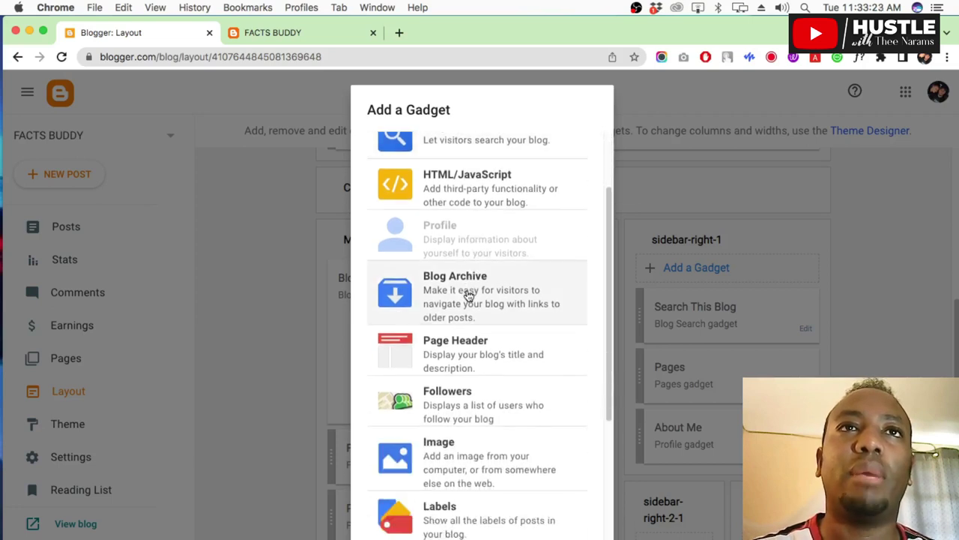
pyautogui.scroll(-4, 469, 296)
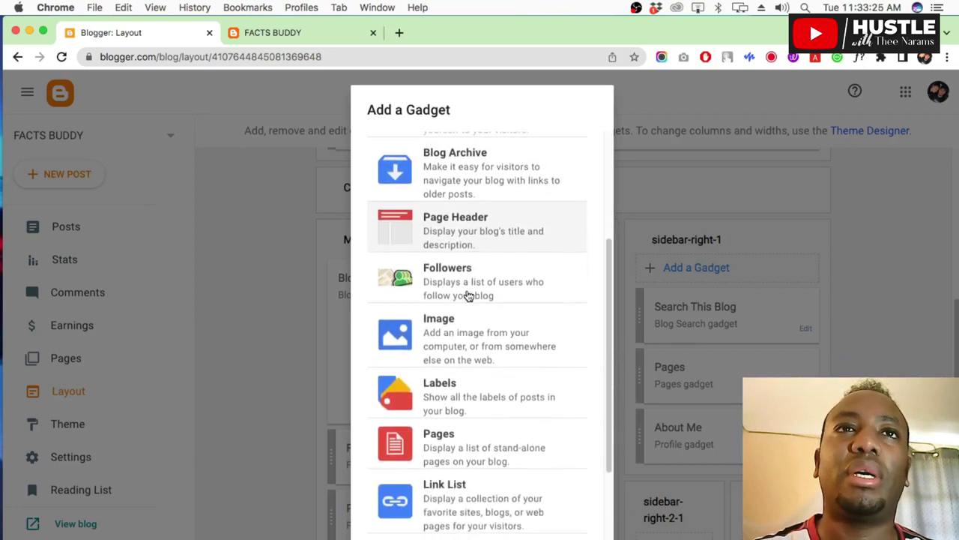
pyautogui.scroll(-1, 468, 296)
pyautogui.scroll(-2, 455, 323)
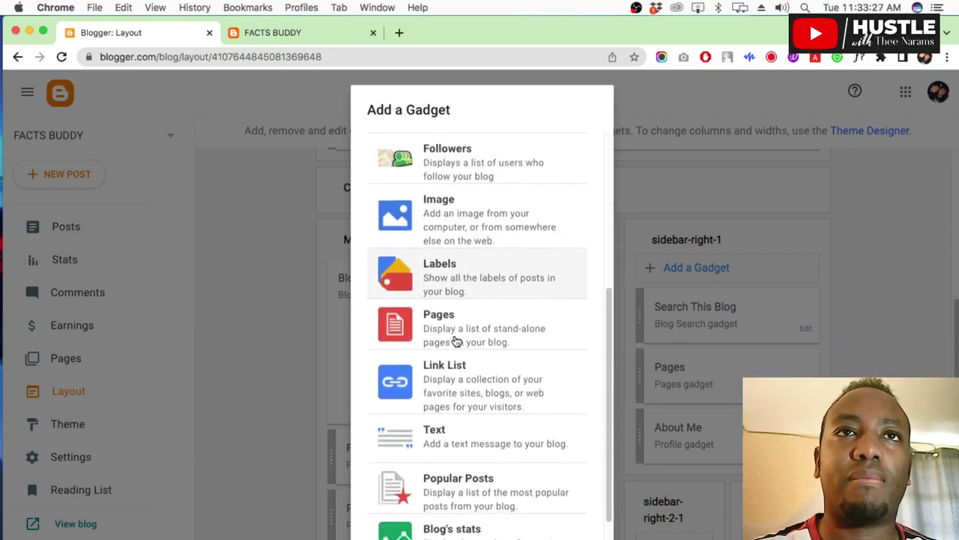
pyautogui.scroll(-3, 457, 347)
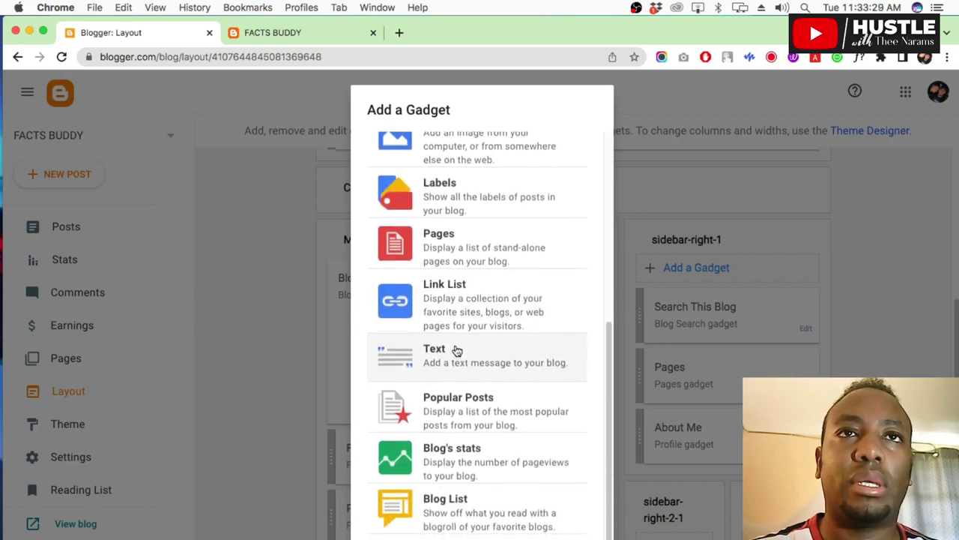
pyautogui.scroll(-6, 458, 350)
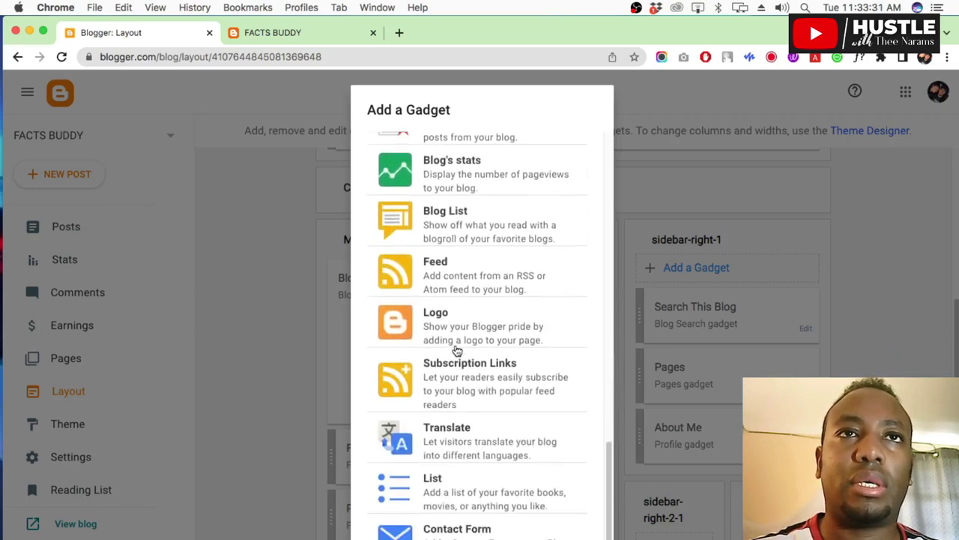
pyautogui.scroll(-2, 457, 350)
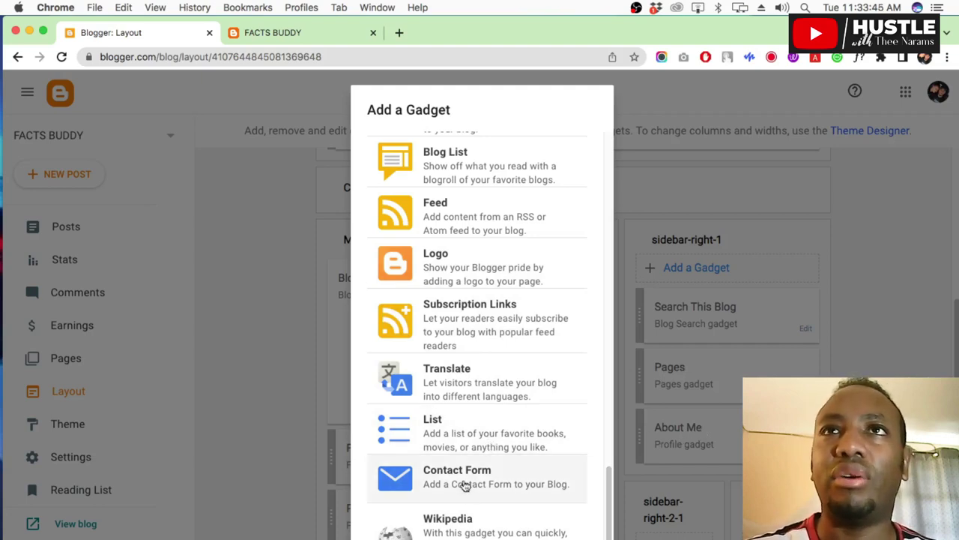
pyautogui.click(446, 522)
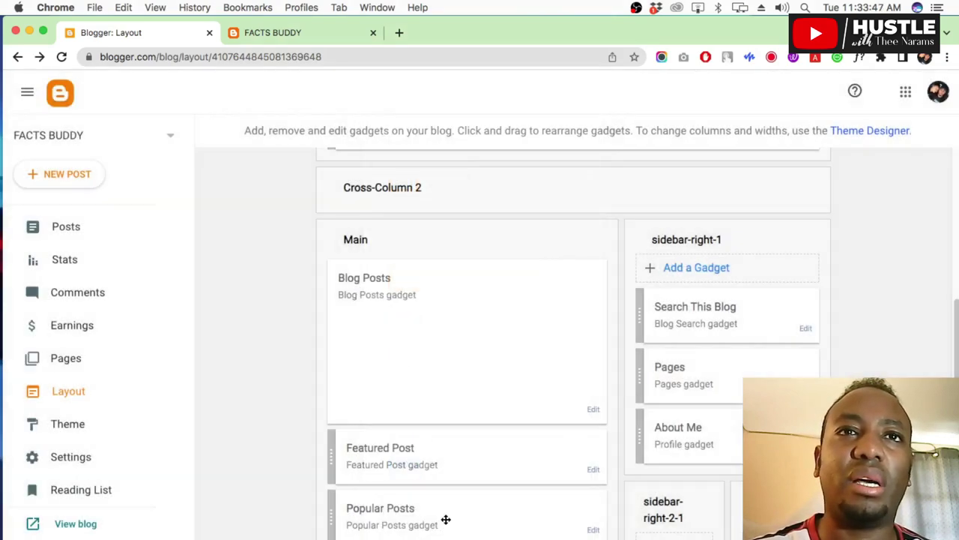
pyautogui.click(422, 386)
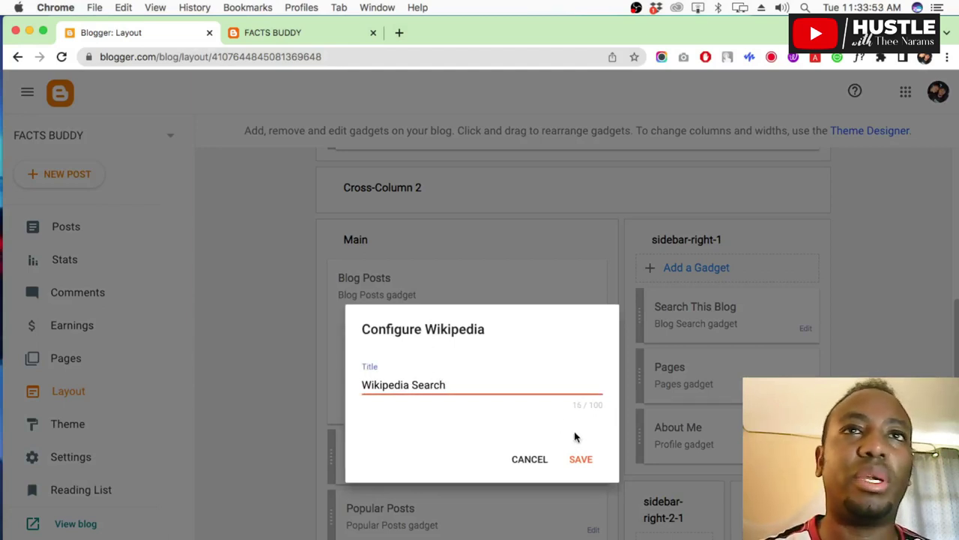
pyautogui.click(580, 458)
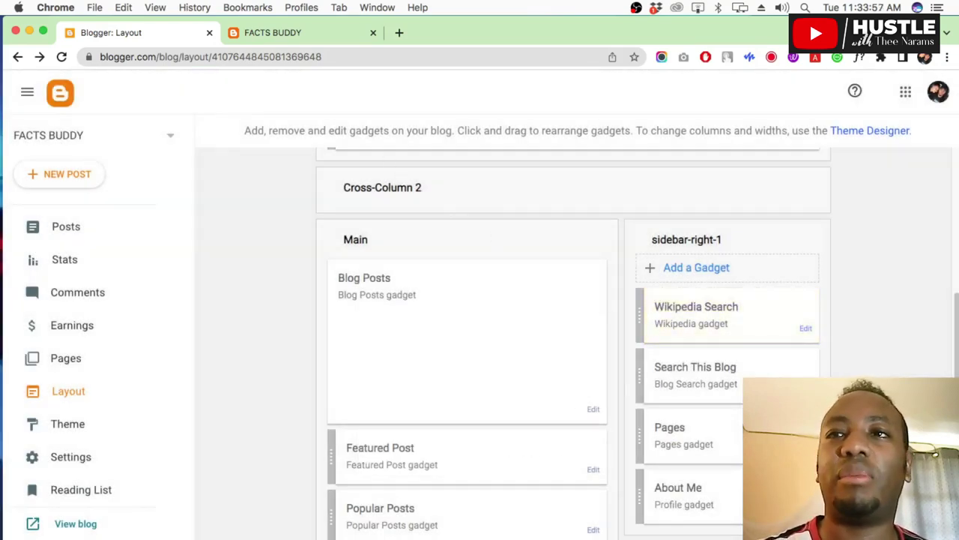
# Reload the live FACTS BUDDY blog and check the Wikipedia Search and Search This Blog gadgets in its sidebar
pyautogui.click(284, 32)
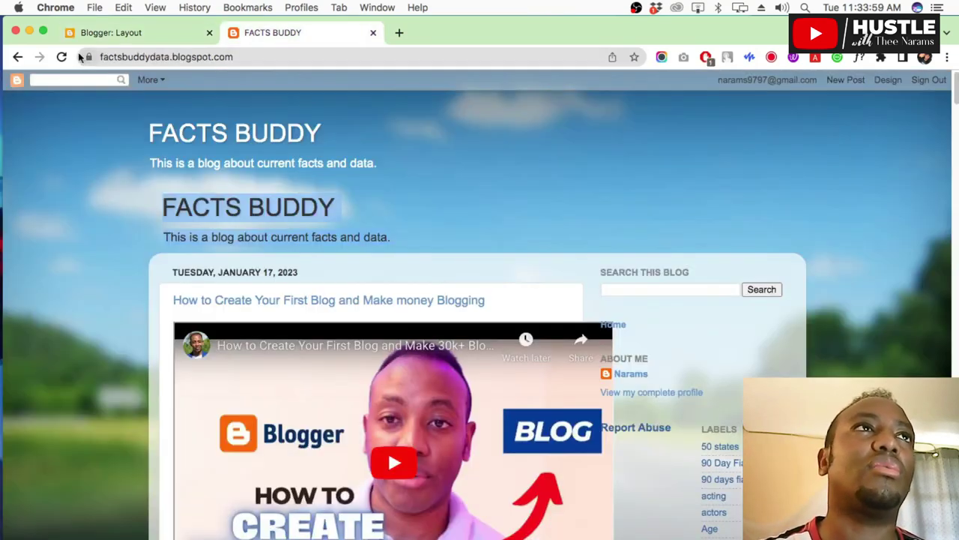
pyautogui.click(61, 56)
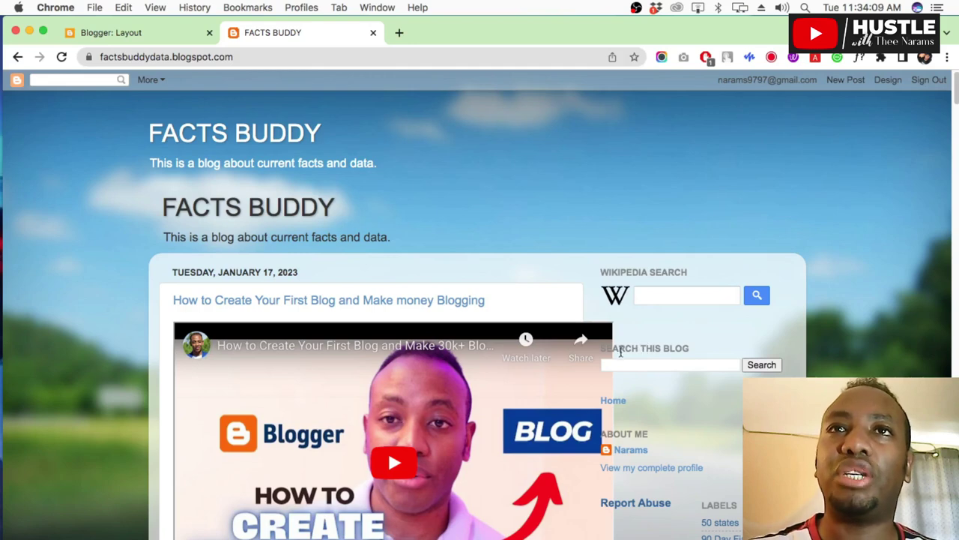
pyautogui.moveTo(603, 347); pyautogui.dragTo(694, 355)
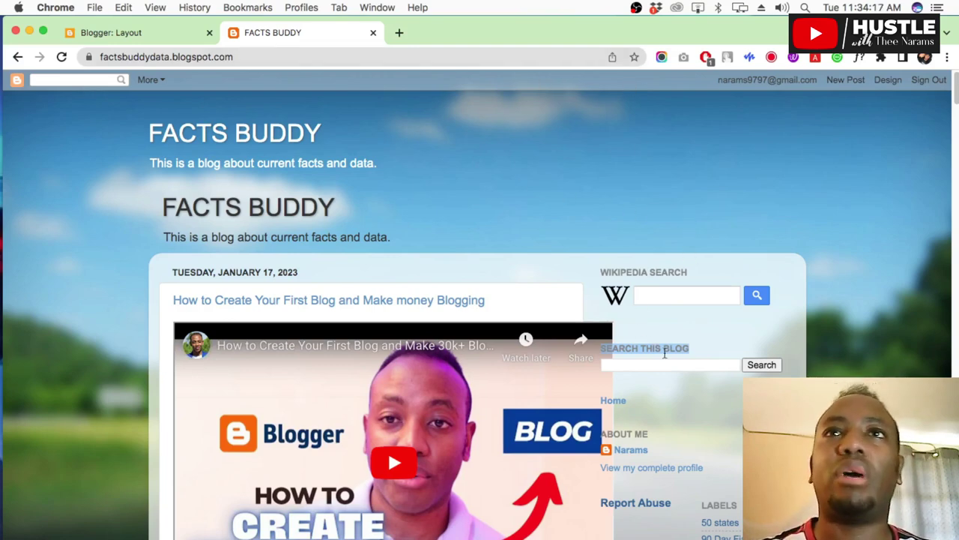
pyautogui.moveTo(599, 273); pyautogui.dragTo(702, 279)
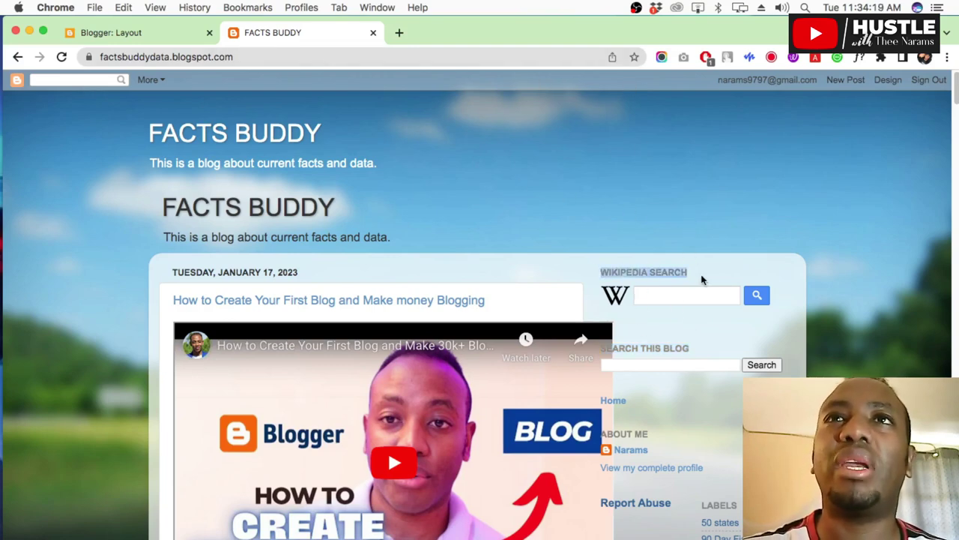
# Add a Popular Posts gadget to the layout's sidebar-right-2-1 section, with most viewed set to All time, and save it
pyautogui.click(142, 37)
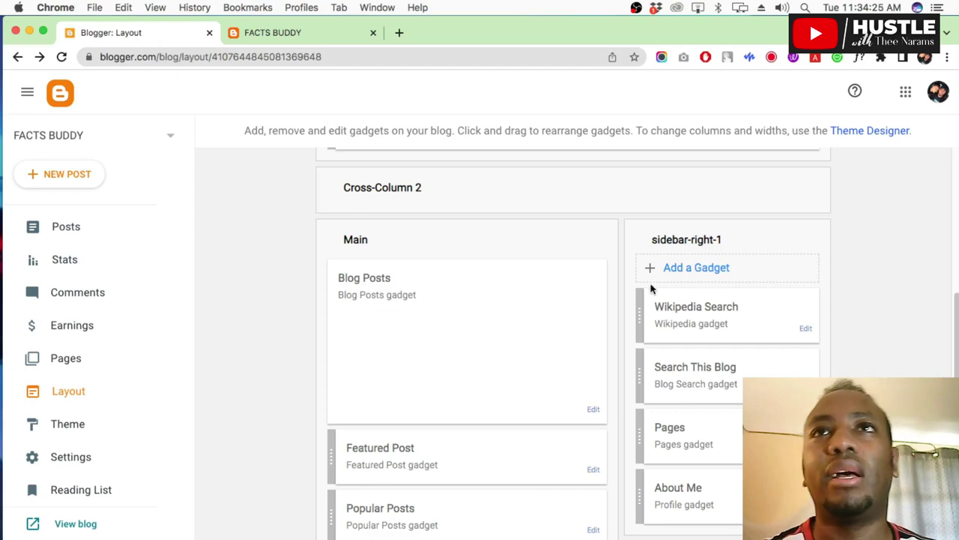
pyautogui.scroll(-5, 700, 379)
pyautogui.scroll(-3, 697, 382)
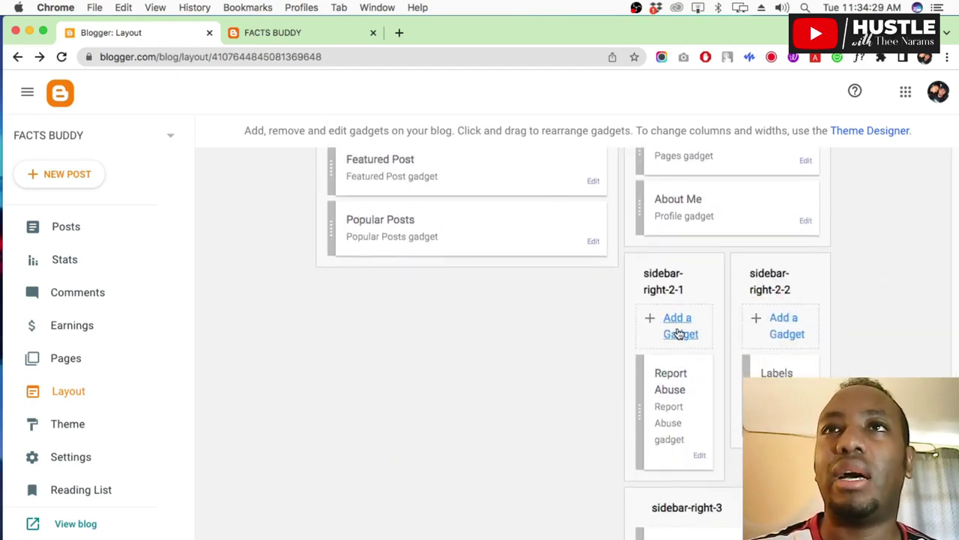
pyautogui.click(678, 326)
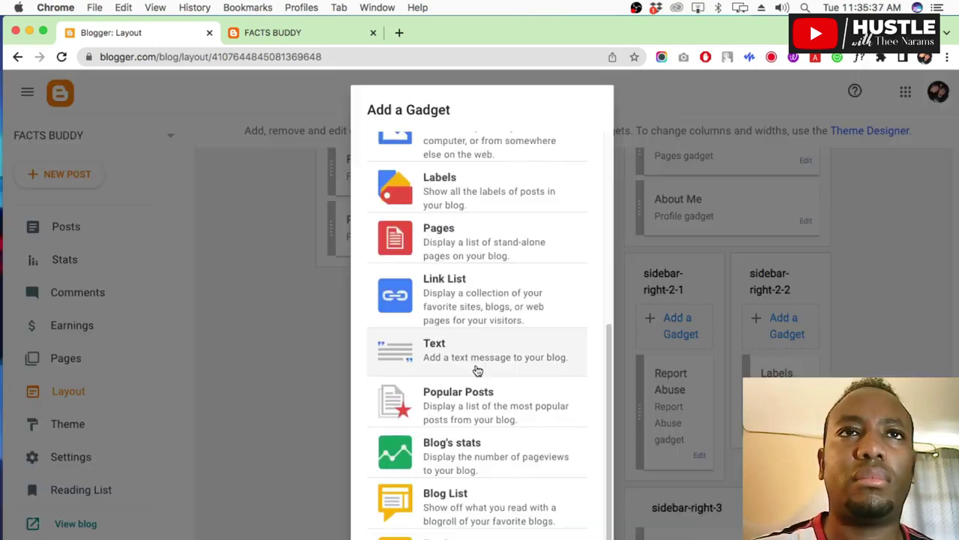
pyautogui.scroll(-1, 459, 393)
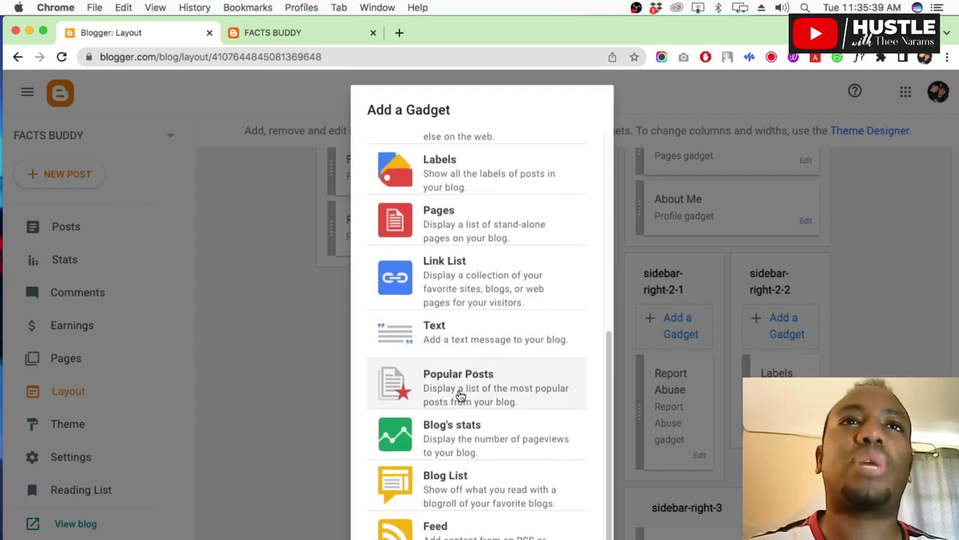
pyautogui.click(461, 391)
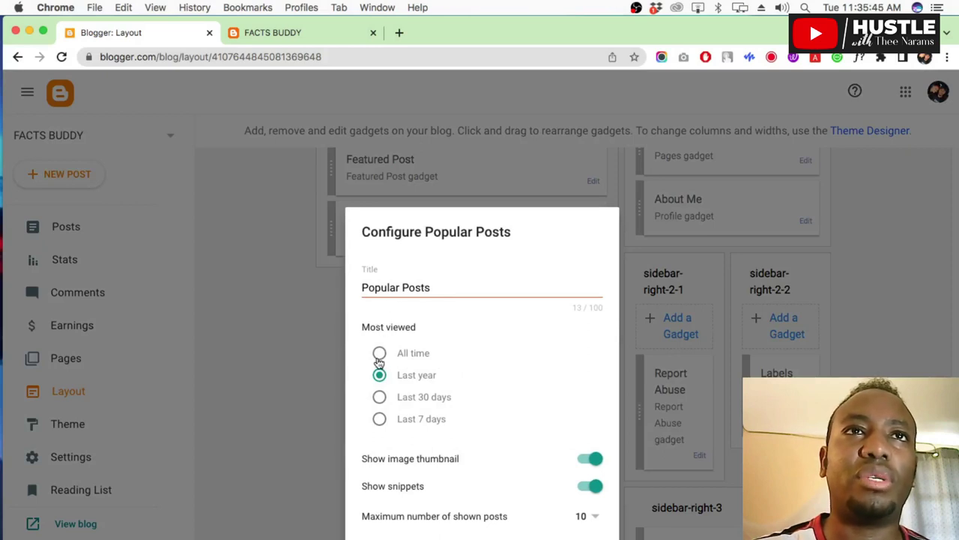
pyautogui.click(380, 355)
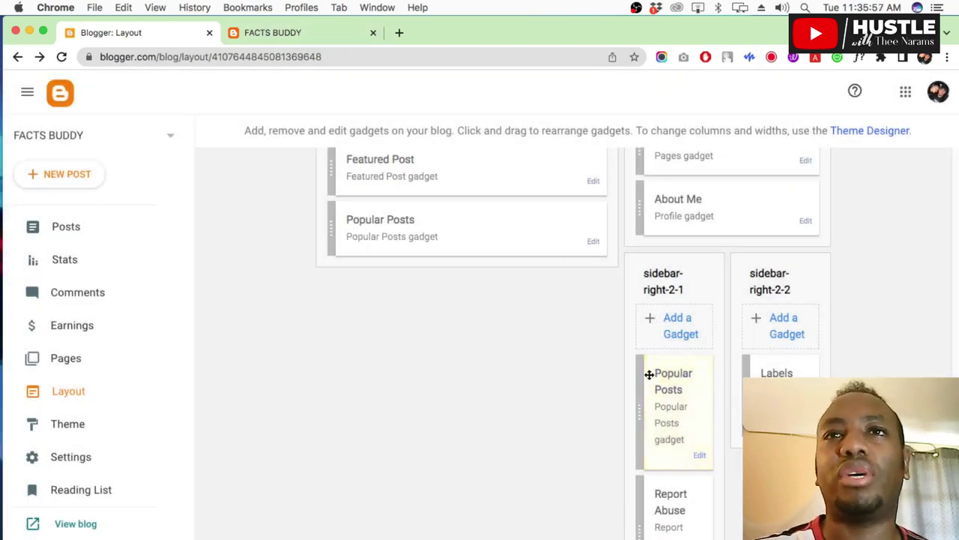
# Reload the live blog and review the Popular Posts gadget with its thumbnails and snippets in the sidebar
pyautogui.click(297, 33)
pyautogui.scroll(-2, 690, 487)
pyautogui.scroll(-4, 675, 435)
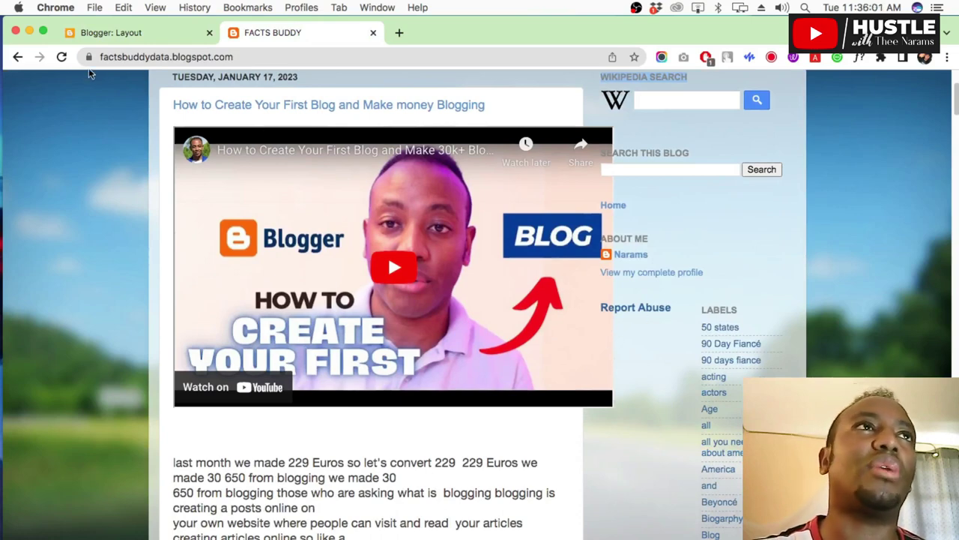
pyautogui.click(62, 59)
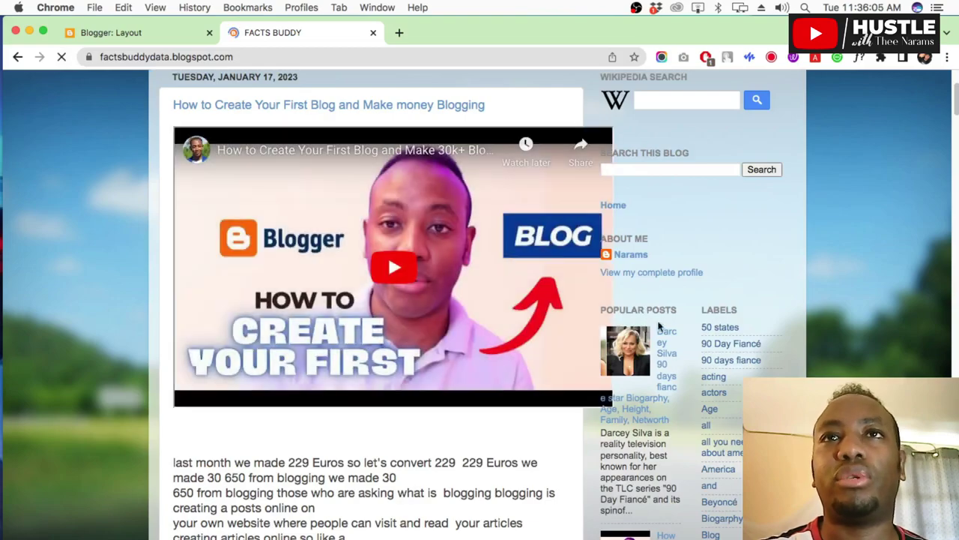
pyautogui.scroll(-5, 656, 436)
pyautogui.scroll(-4, 657, 436)
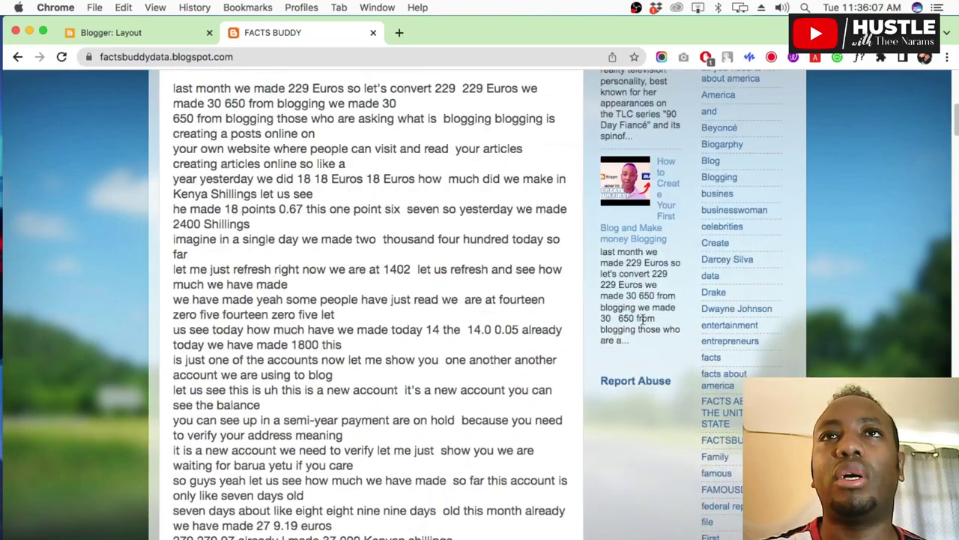
pyautogui.scroll(5, 634, 284)
pyautogui.scroll(-4, 636, 337)
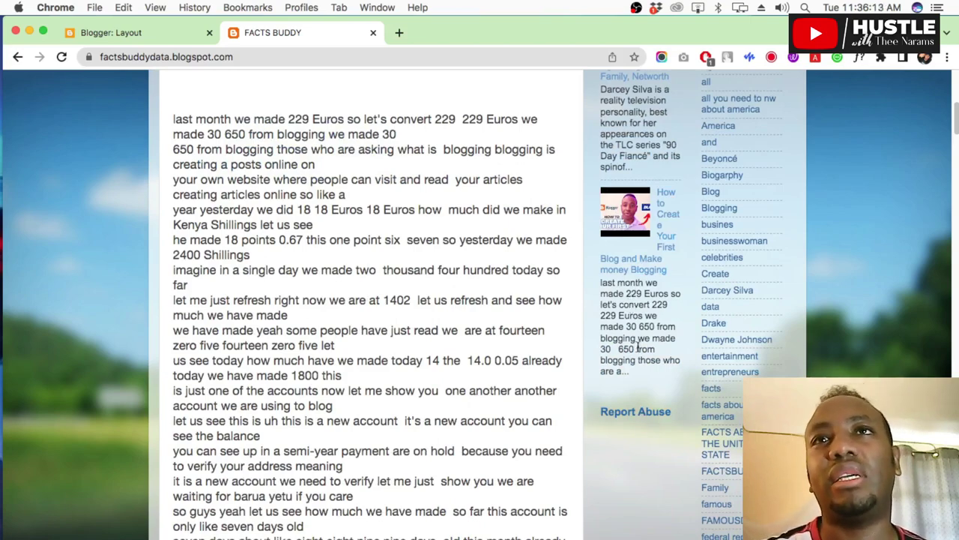
pyautogui.scroll(5, 648, 480)
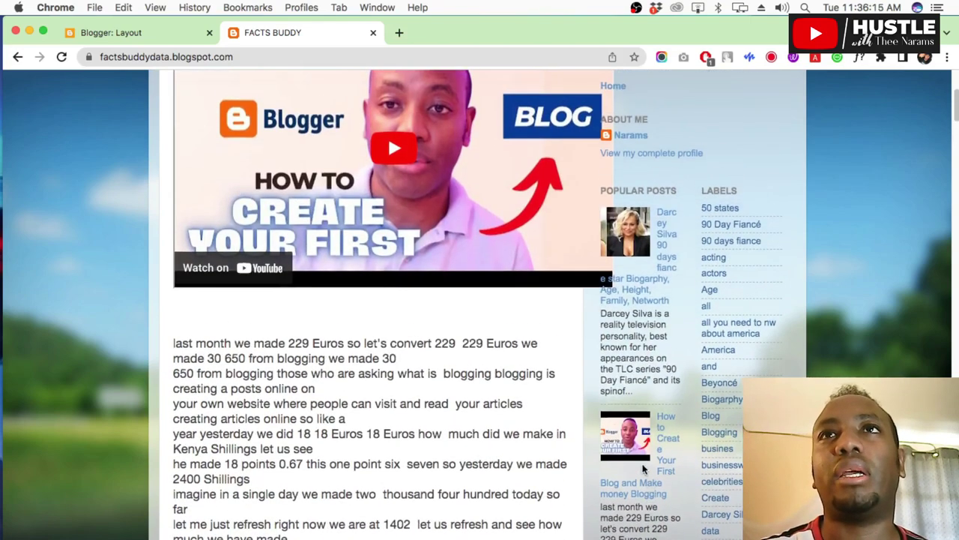
# Add a Profile gadget titled "About Me" to the layout's sidebar-right-2-2 section and save it
pyautogui.click(131, 35)
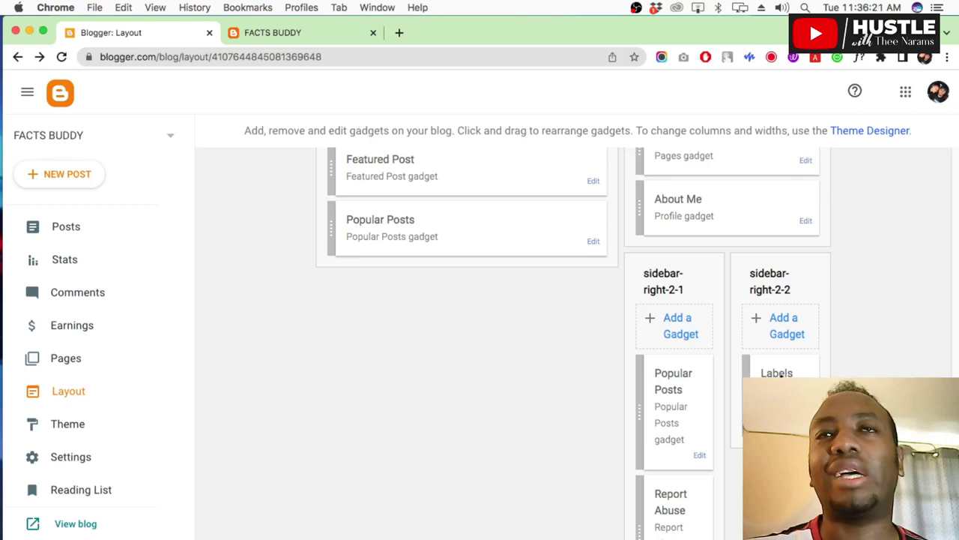
pyautogui.click(784, 324)
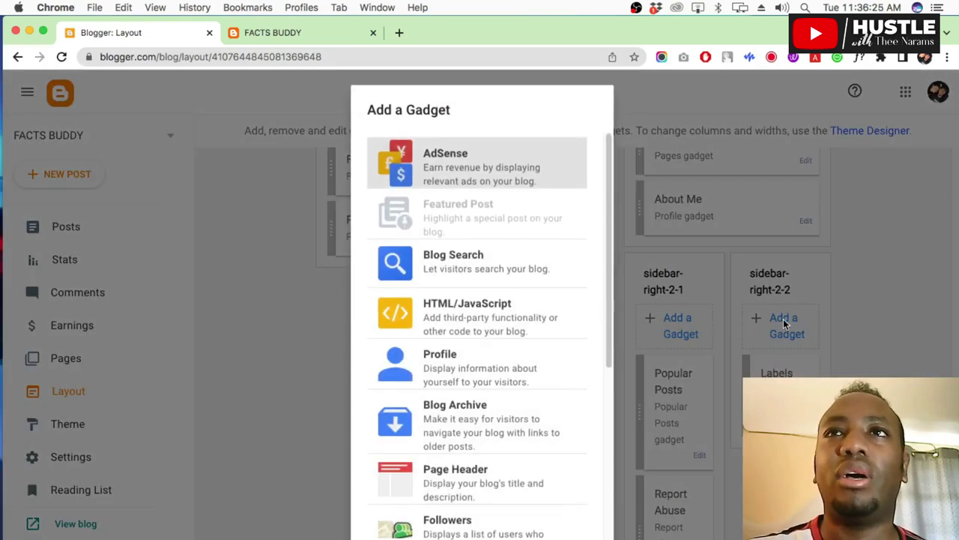
pyautogui.click(480, 379)
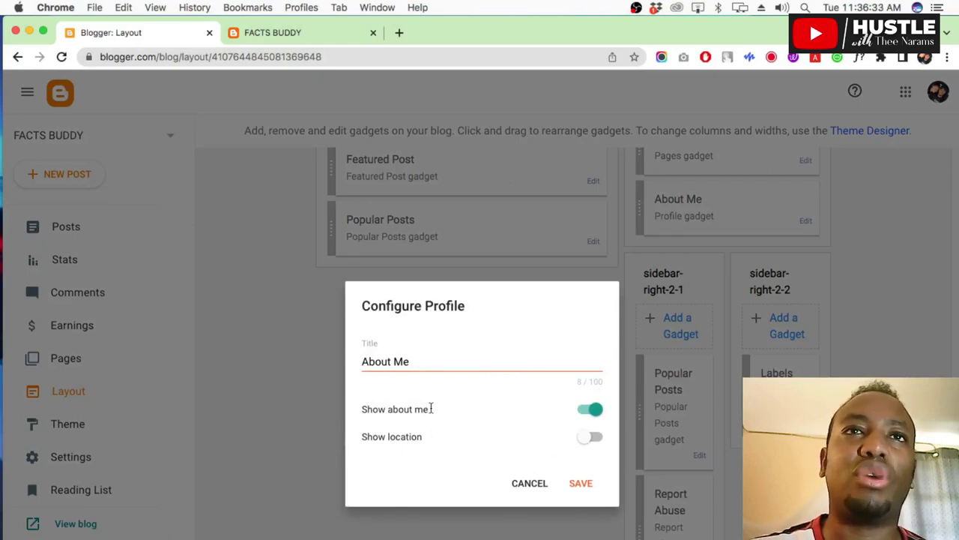
pyautogui.click(581, 483)
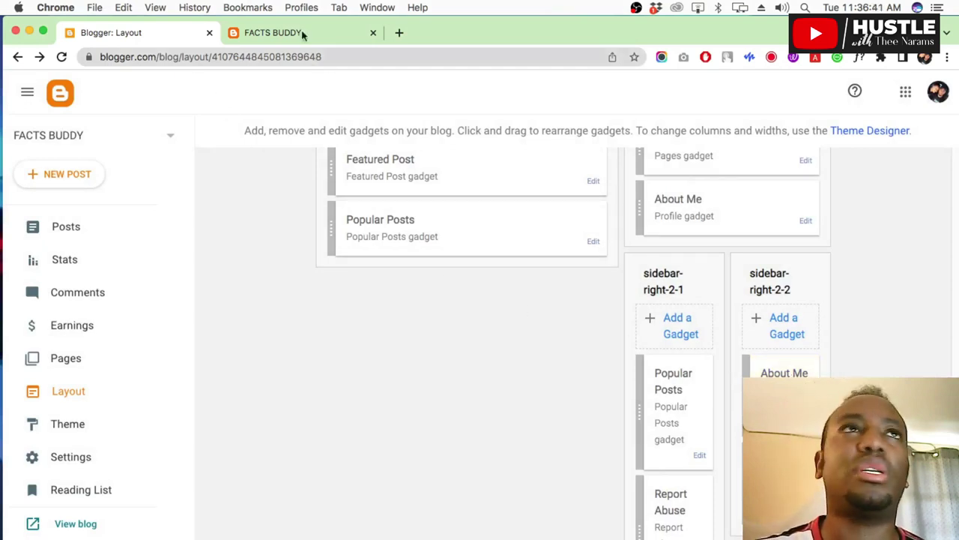
# Reload the live FACTS BUDDY blog and review the added About Me gadget and the labels list in its sidebar
pyautogui.click(272, 34)
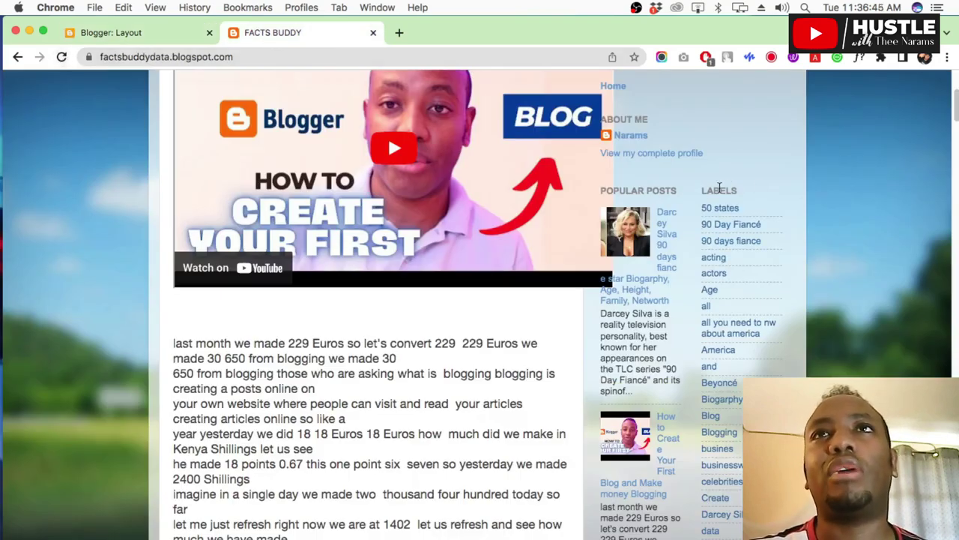
pyautogui.click(61, 57)
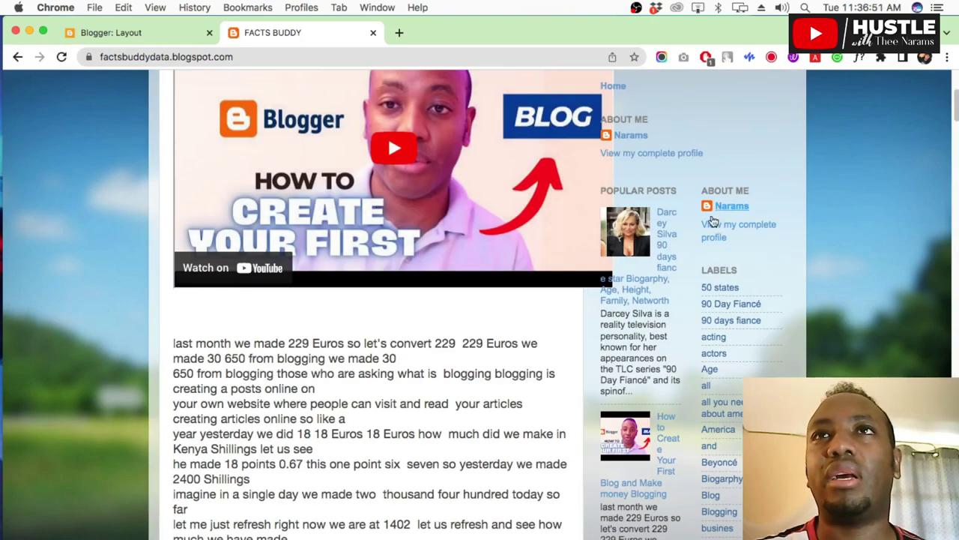
pyautogui.scroll(-5, 719, 315)
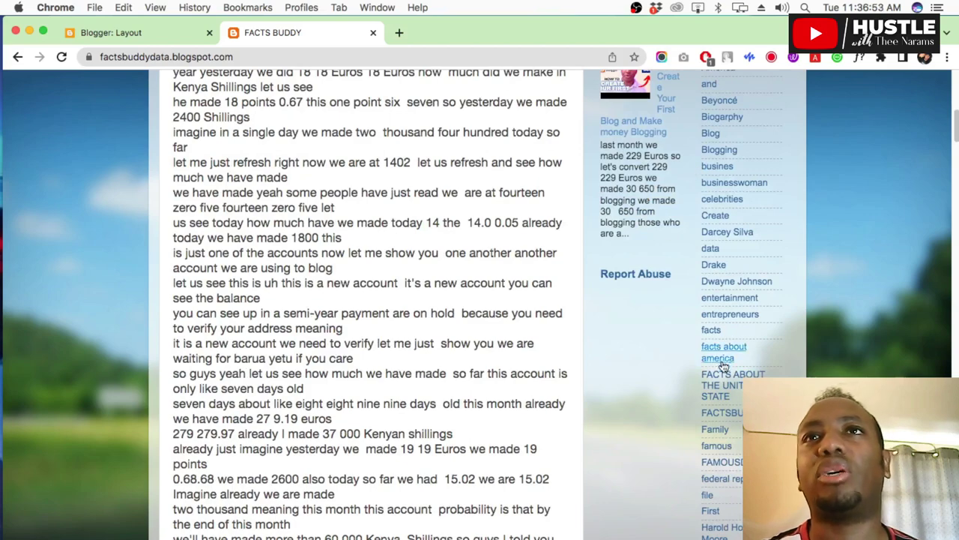
pyautogui.scroll(-12, 722, 365)
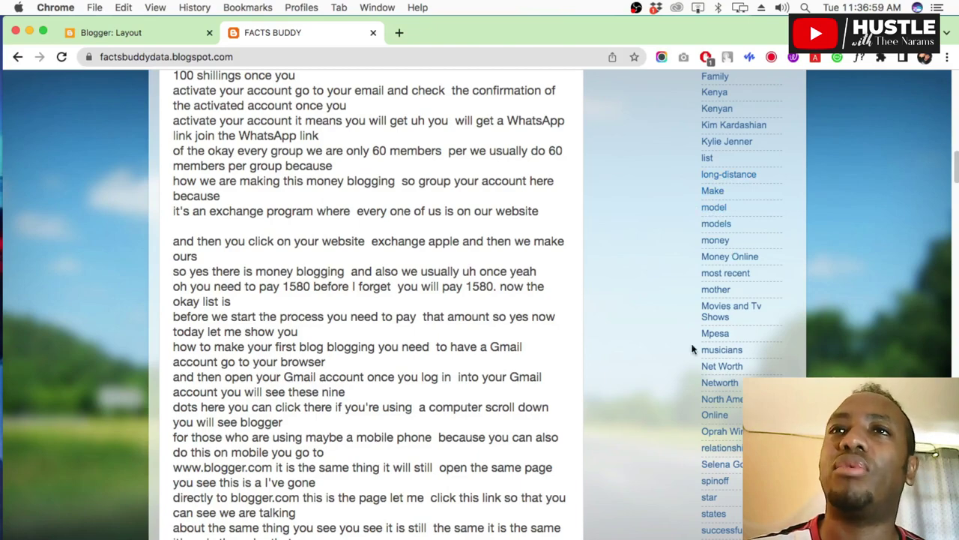
pyautogui.scroll(12, 704, 389)
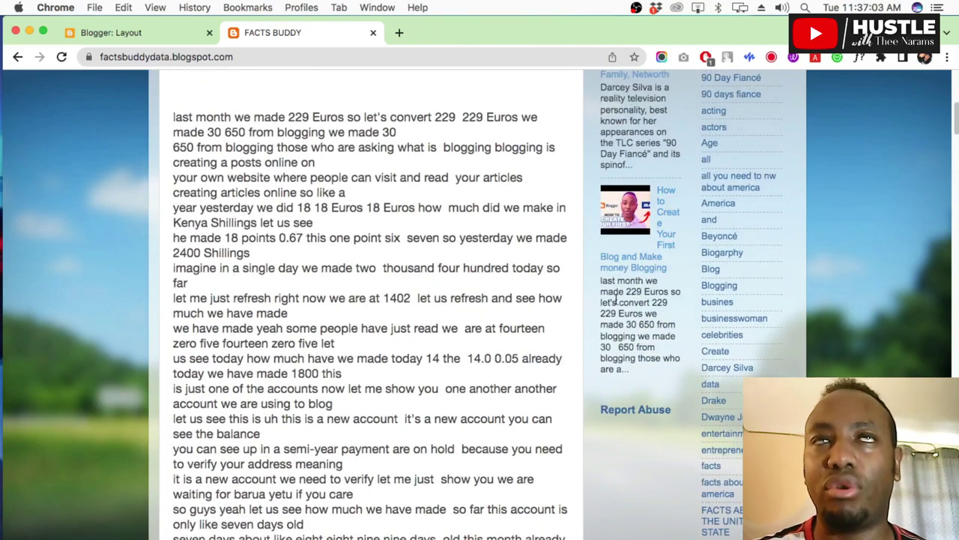
# Return to the Blogger layout and open the gadget list for the sidebar-right-2-1 section
pyautogui.click(128, 33)
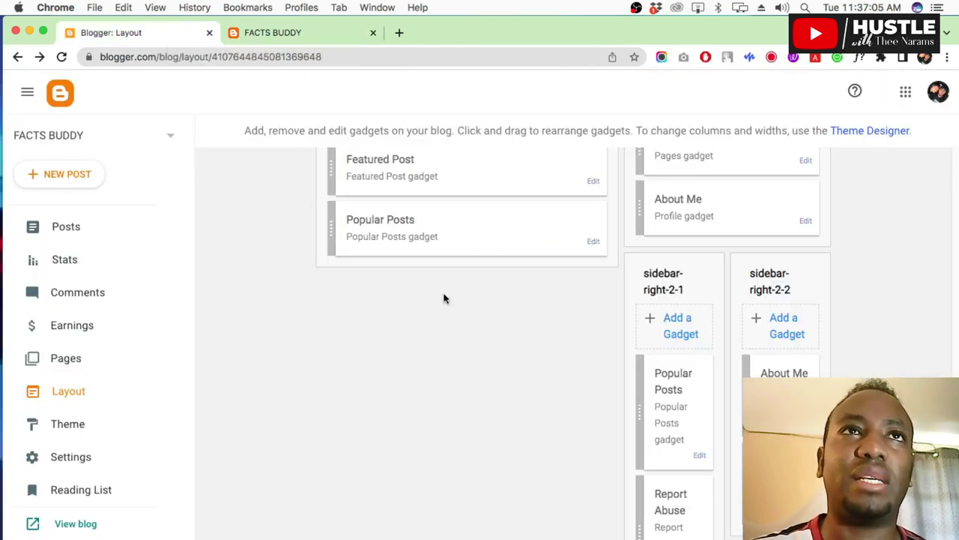
pyautogui.scroll(-3, 663, 260)
pyautogui.click(680, 243)
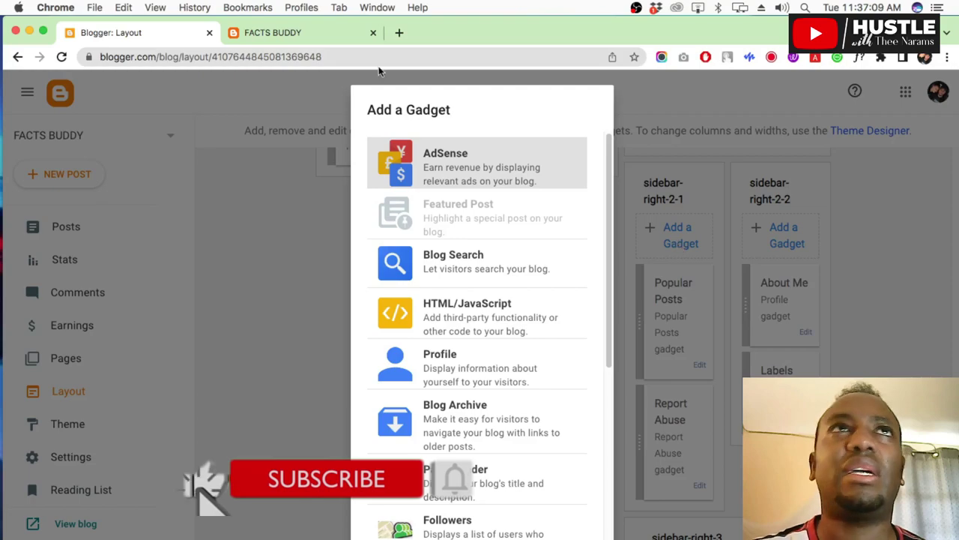
# Compare the available gadgets with the live blog's sidebar, examining its labels and Blog Archive
pyautogui.click(292, 32)
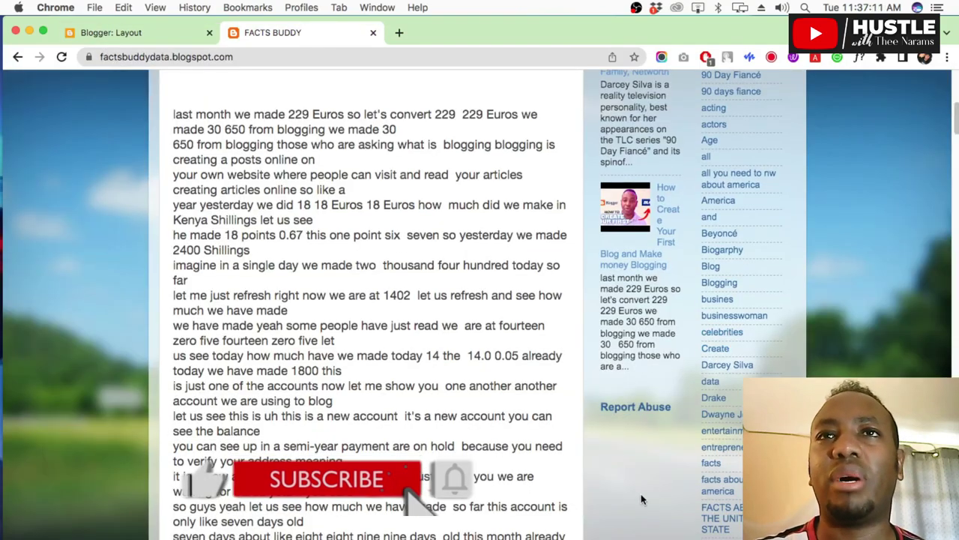
pyautogui.scroll(-10, 287, 83)
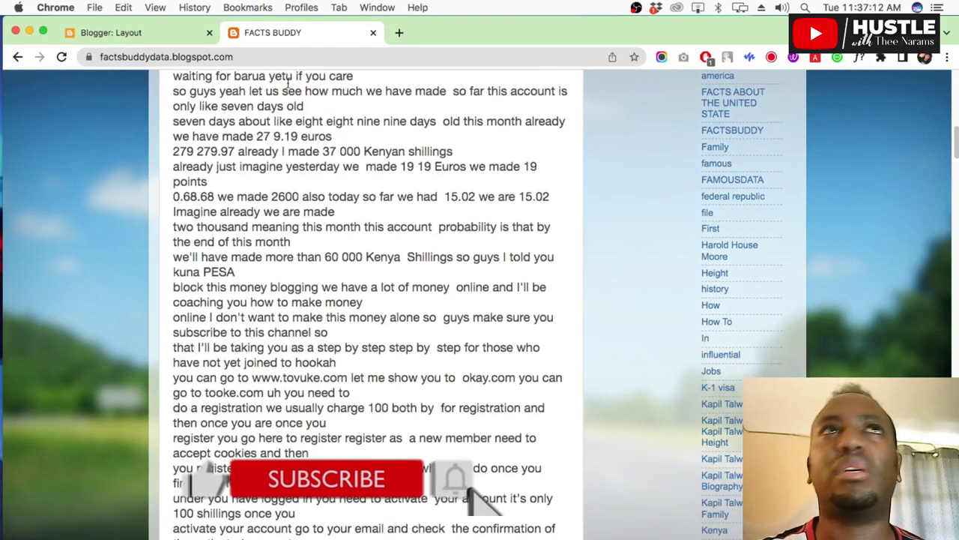
pyautogui.click(122, 32)
pyautogui.scroll(-3, 442, 337)
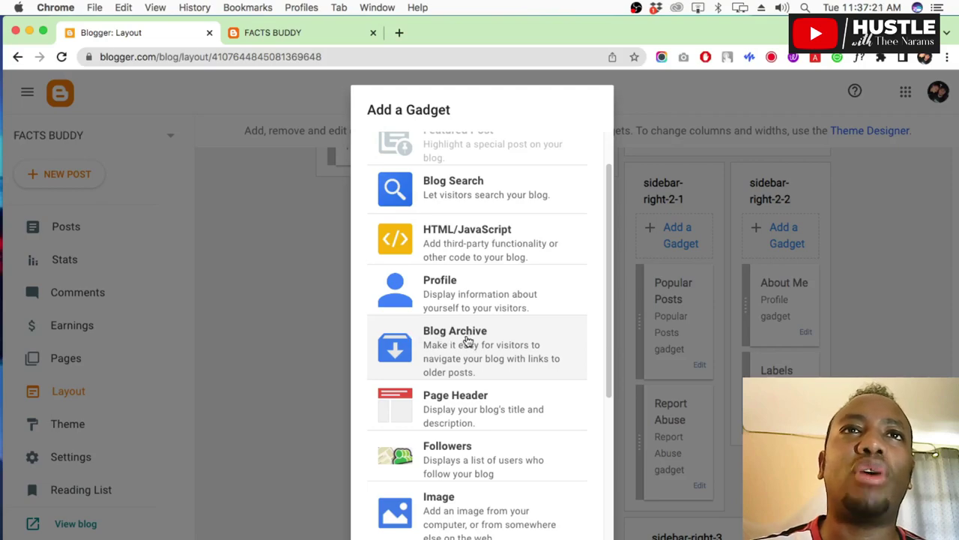
pyautogui.click(292, 34)
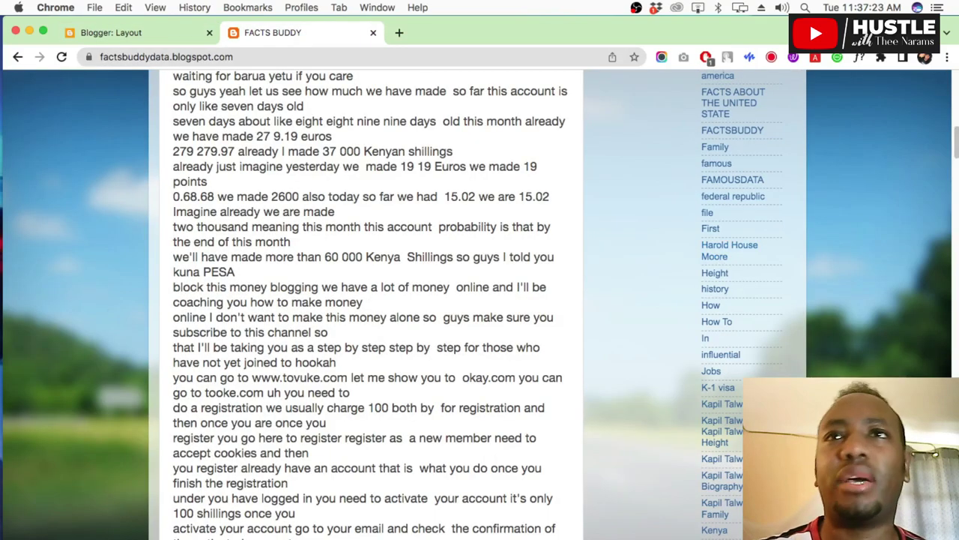
pyautogui.scroll(-5, 368, 300)
pyautogui.scroll(-5, 630, 334)
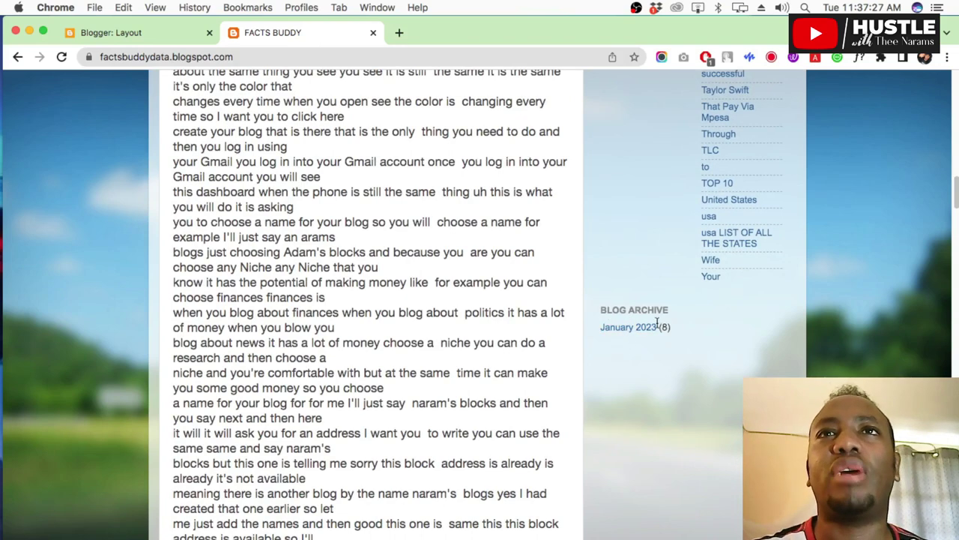
# Choose the Text gadget for the sidebar-right-2-1 section and title it "Famous Quote"
pyautogui.click(117, 34)
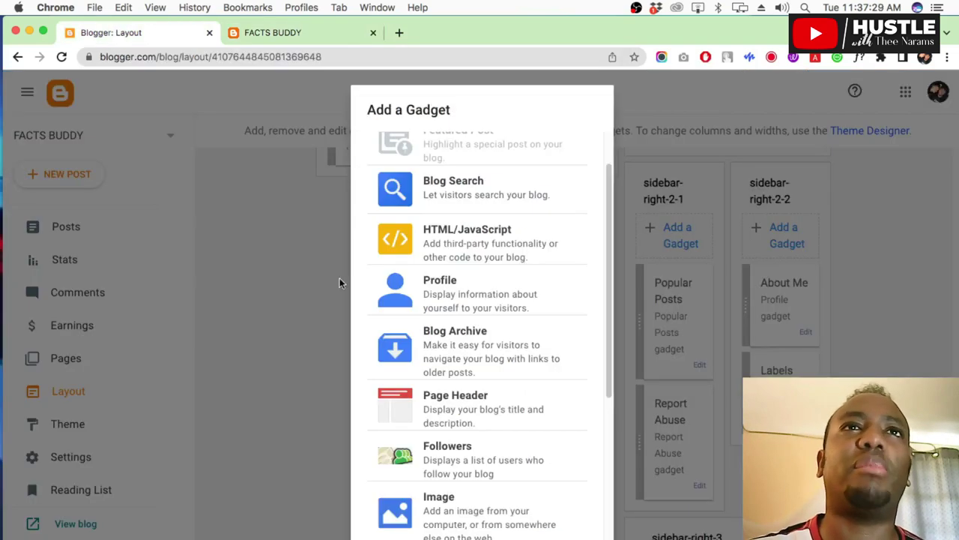
pyautogui.scroll(-3, 488, 449)
pyautogui.scroll(-3, 486, 445)
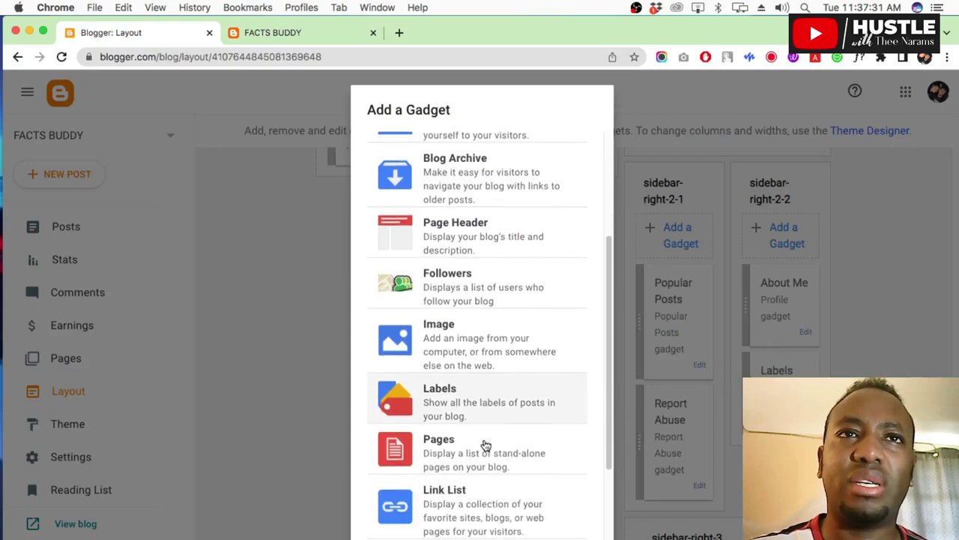
pyautogui.scroll(-5, 449, 457)
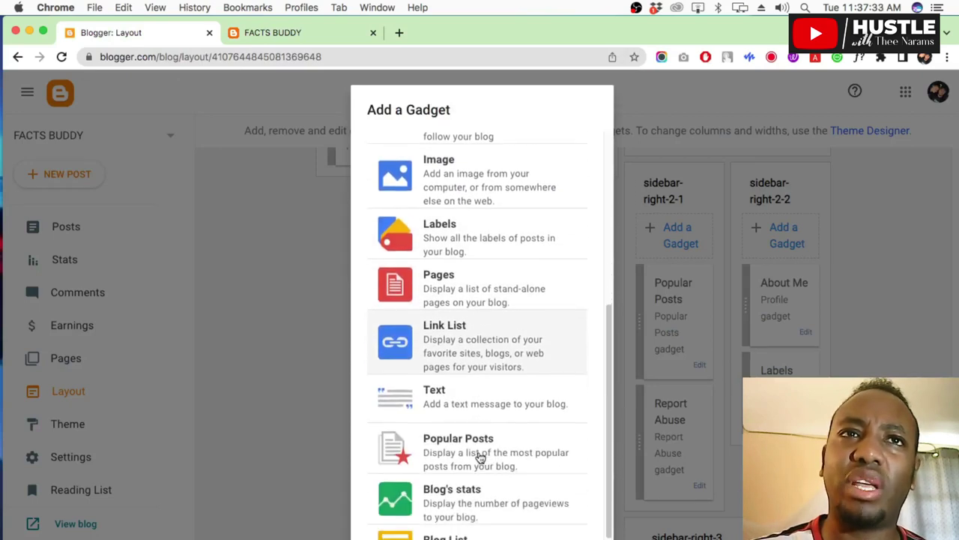
pyautogui.click(442, 343)
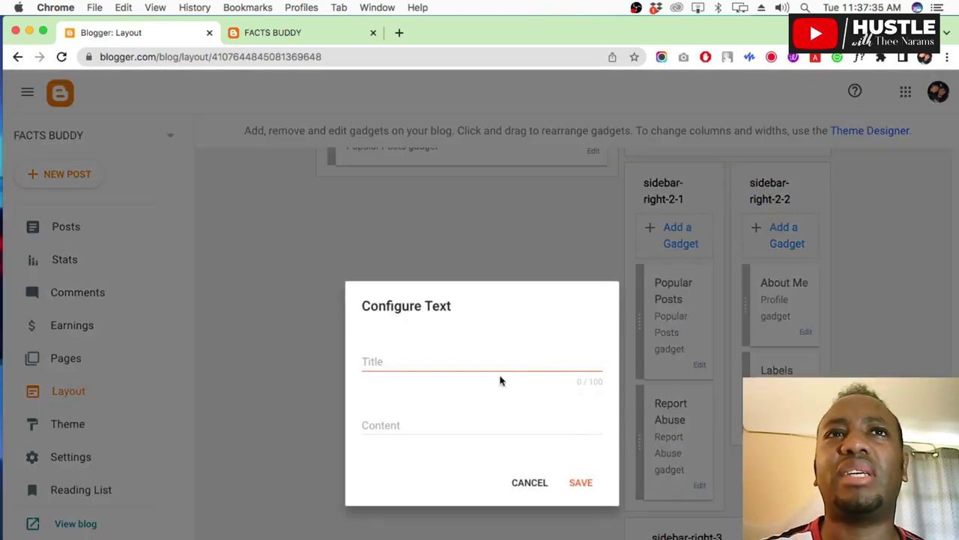
pyautogui.click(380, 363)
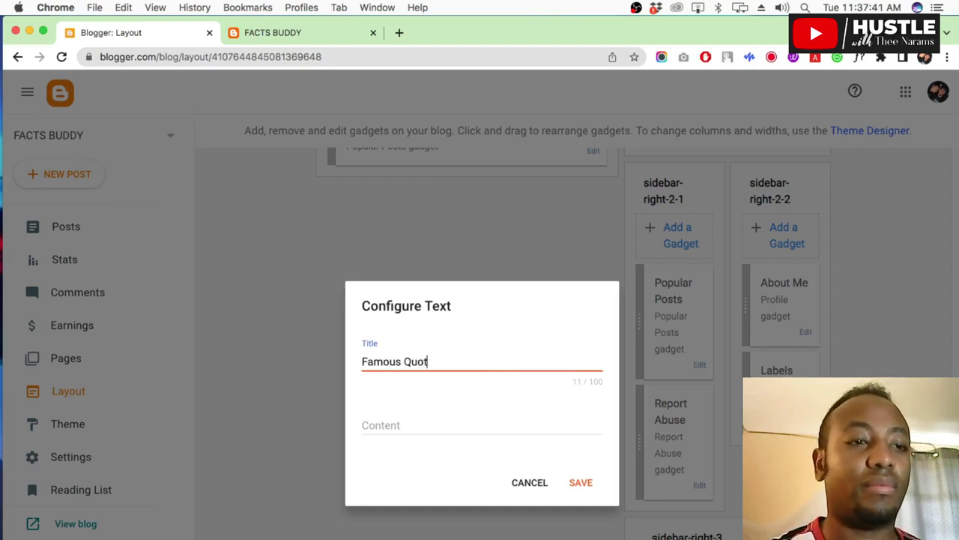
# Enter "This is the day that the Lord has made" as the Text gadget's content and save it
pyautogui.click(398, 429)
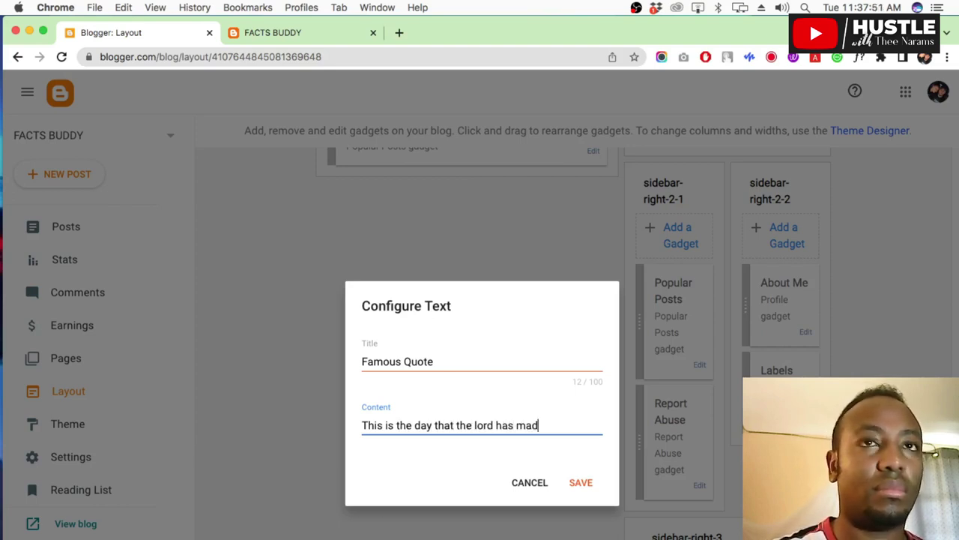
pyautogui.click(475, 425)
pyautogui.press('Delete')
pyautogui.write('L')
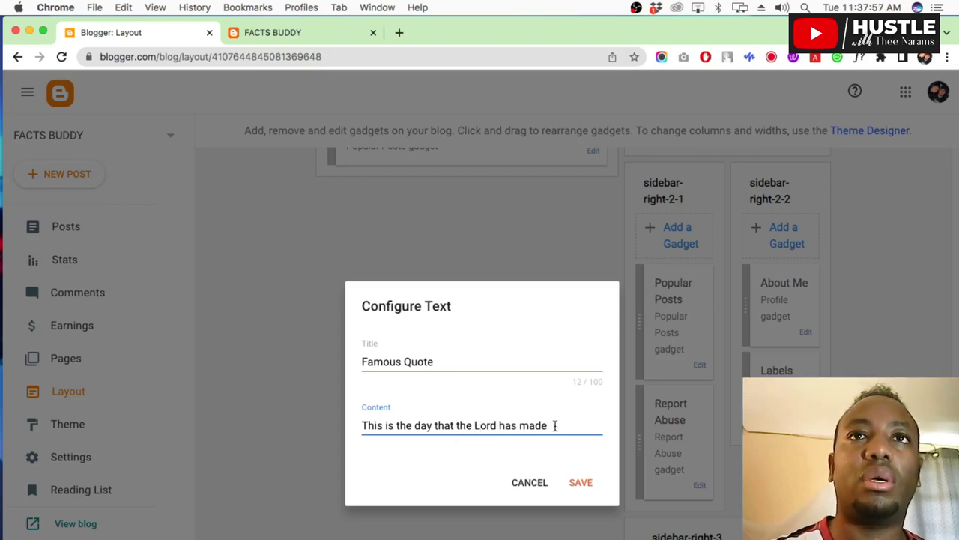
pyautogui.click(580, 482)
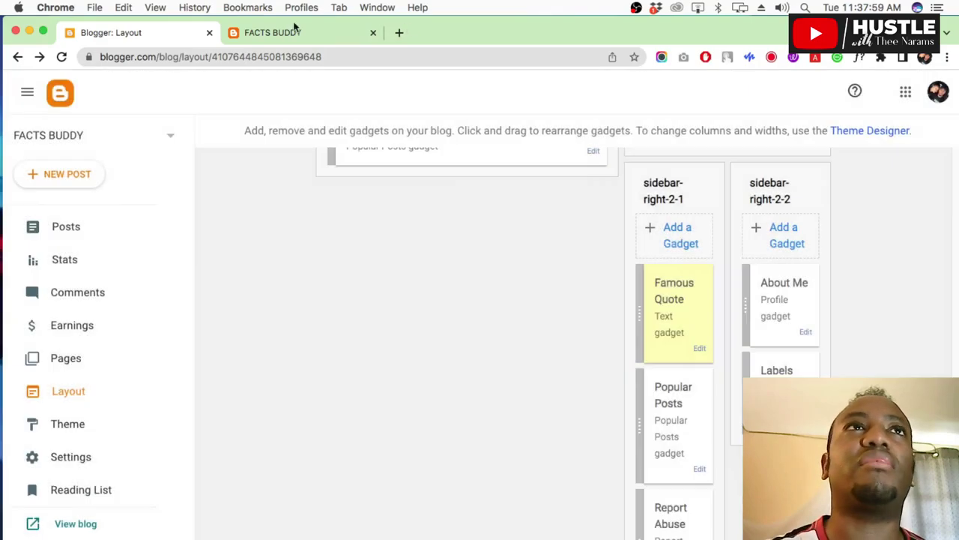
# Reload the live blog and check the Famous Quote text gadget in the sidebar
pyautogui.click(274, 33)
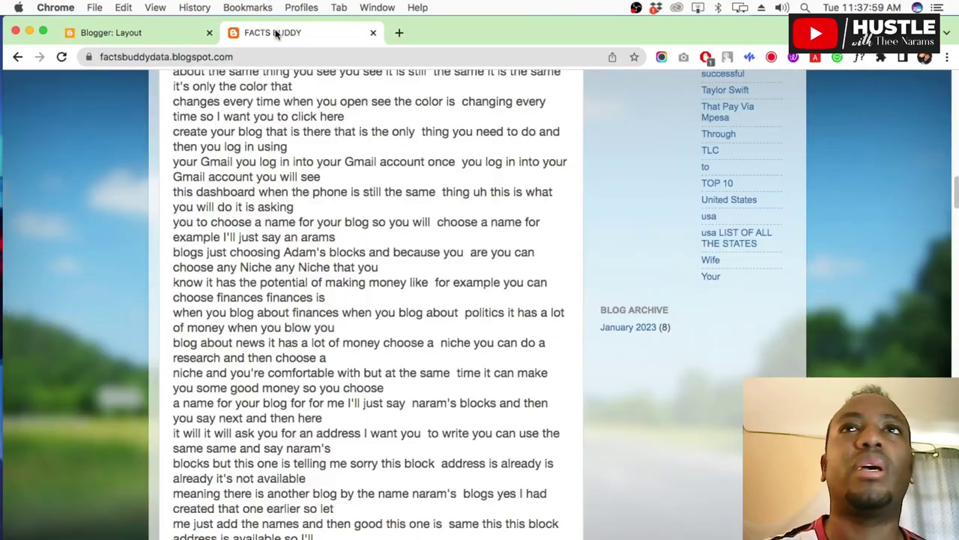
pyautogui.scroll(15, 654, 283)
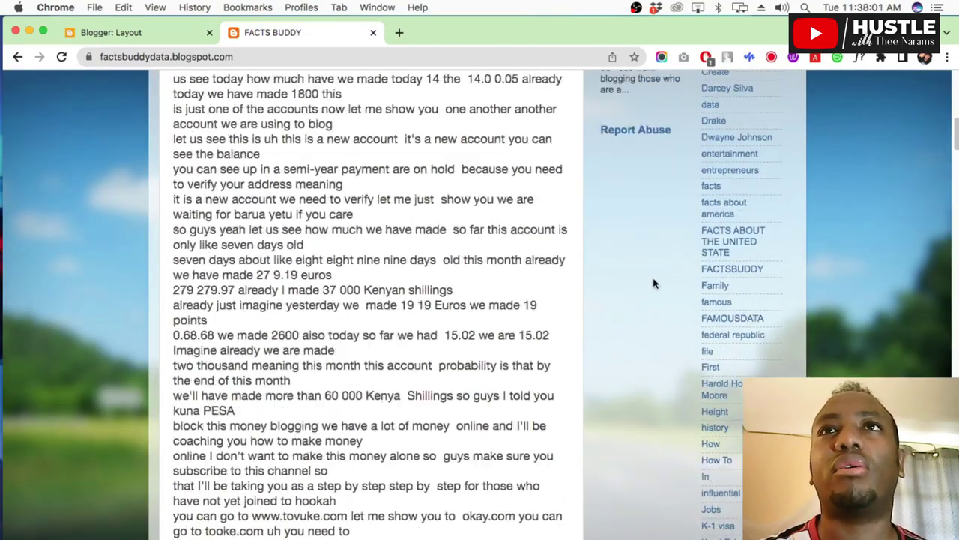
pyautogui.scroll(5, 654, 284)
pyautogui.click(62, 58)
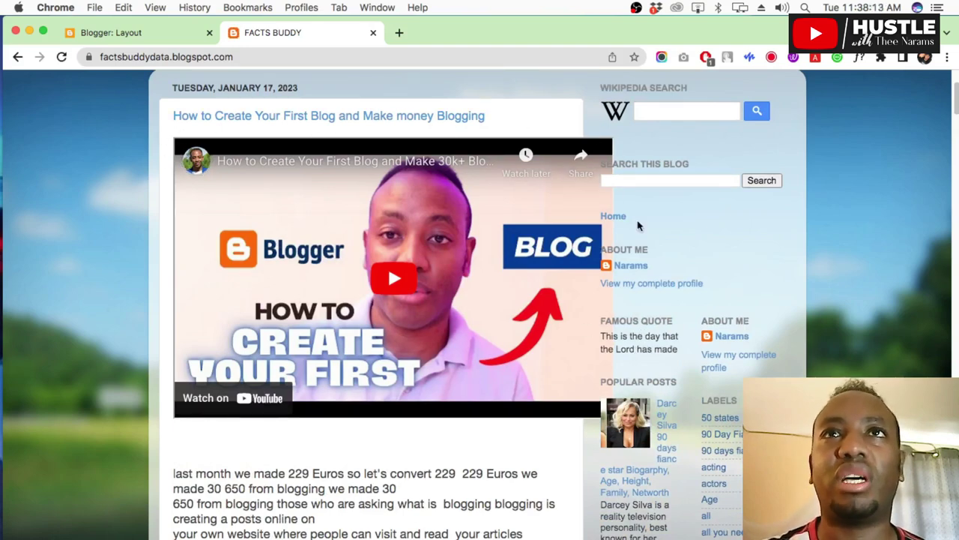
# Add a Blog List gadget titled "My Blog List", sorted by most recently updated, to the layout's footer-1 section and save it
pyautogui.click(134, 33)
pyautogui.scroll(-5, 642, 477)
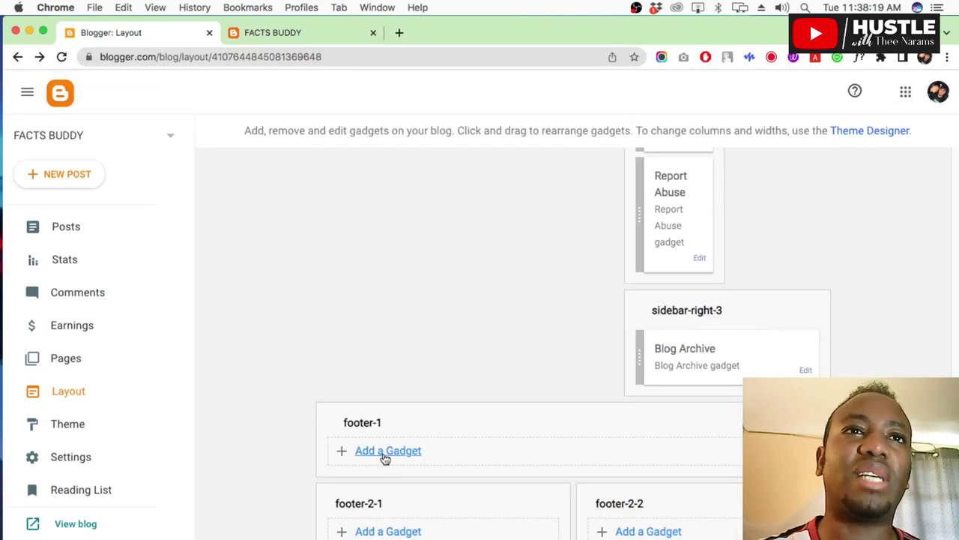
pyautogui.click(385, 453)
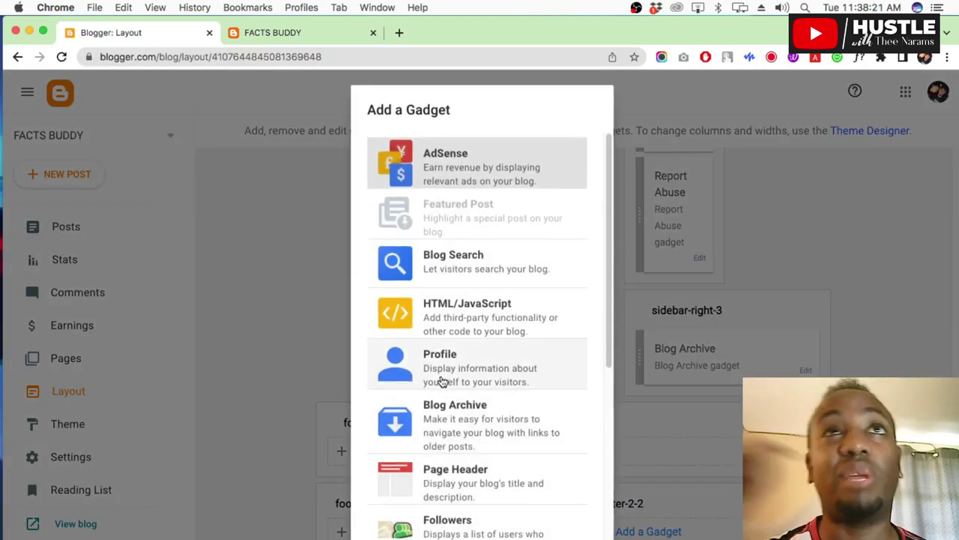
pyautogui.scroll(-5, 479, 413)
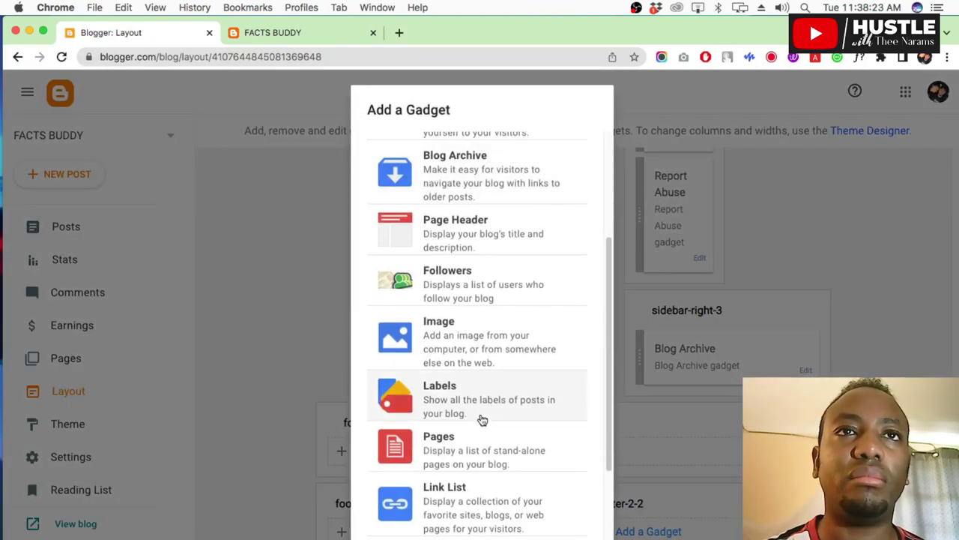
pyautogui.scroll(-3, 479, 427)
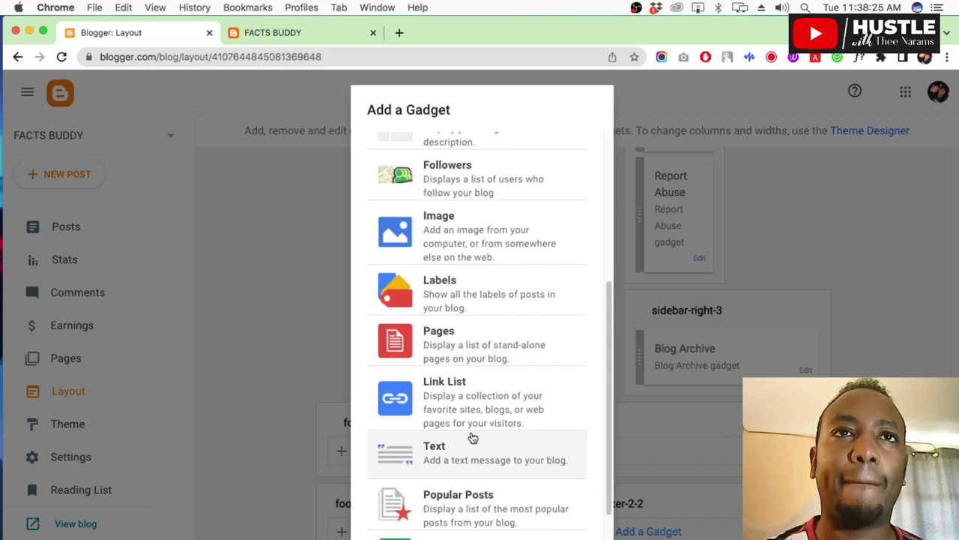
pyautogui.scroll(-2, 471, 439)
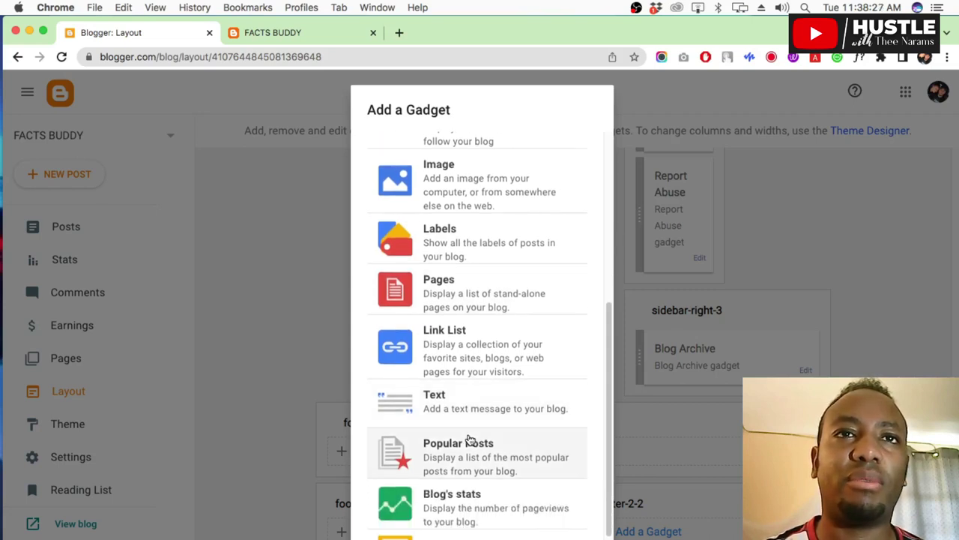
pyautogui.scroll(-3, 477, 508)
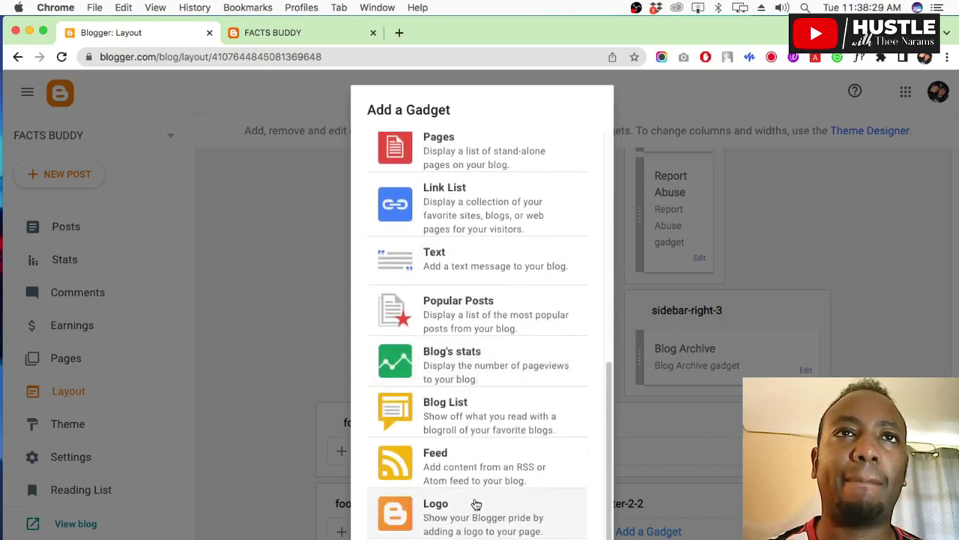
pyautogui.click(450, 408)
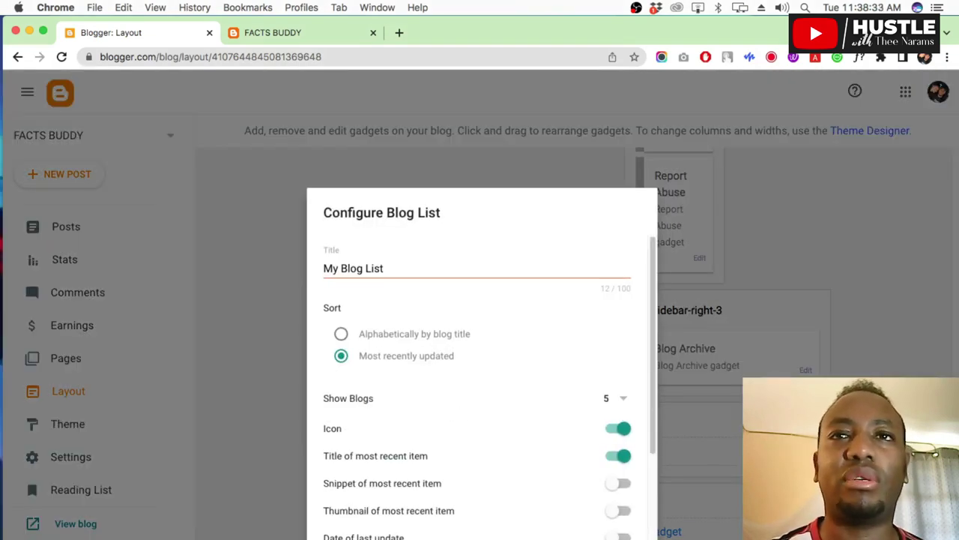
pyautogui.press('Return')
pyautogui.scroll(-2, 510, 497)
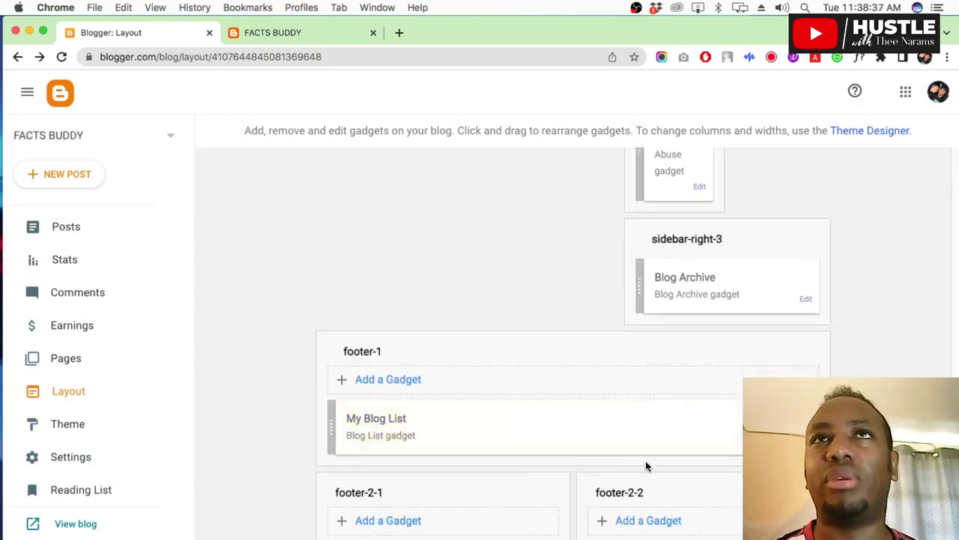
# Add a Contact Form gadget titled "Contact Form" to the layout's footer-2-1 section and save it
pyautogui.moveTo(686, 32); pyautogui.dragTo(661, 30)
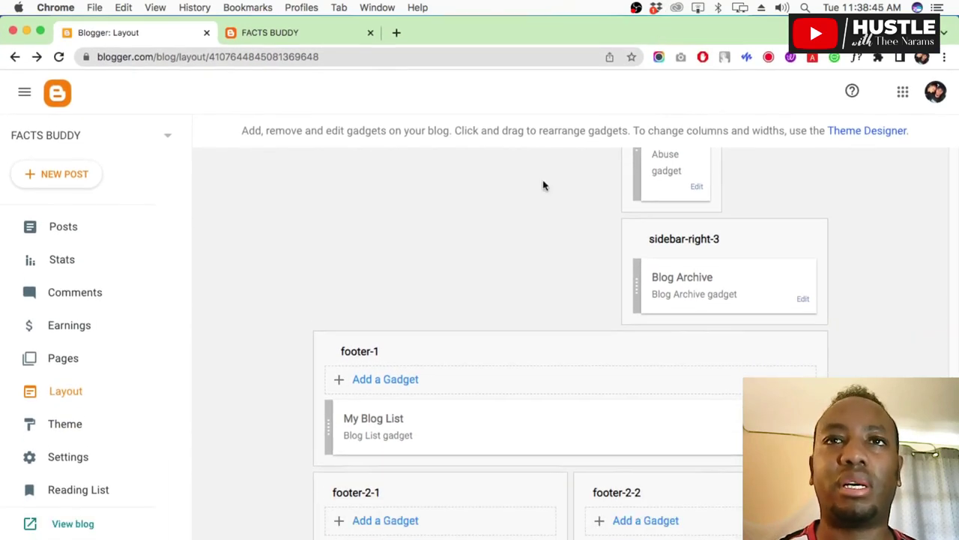
pyautogui.scroll(-3, 464, 316)
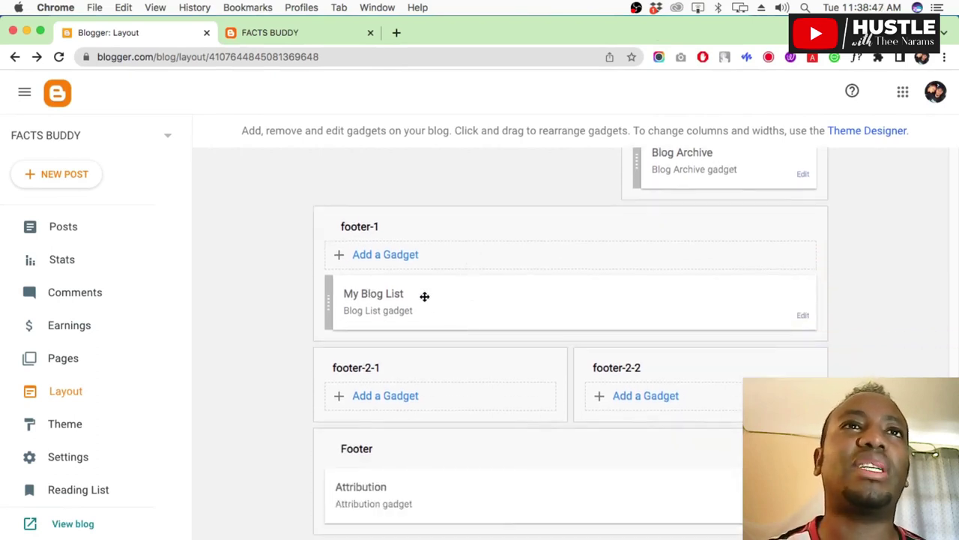
pyautogui.click(397, 397)
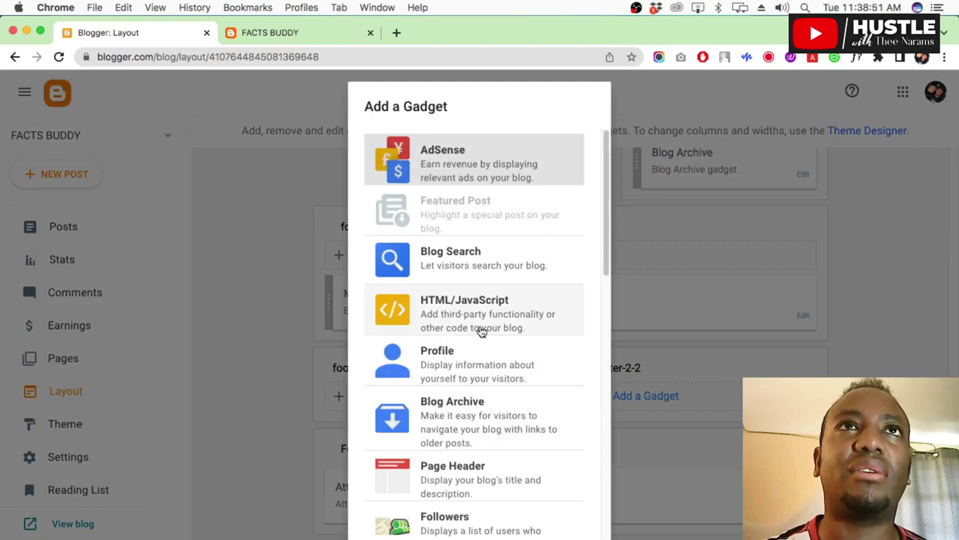
pyautogui.scroll(-2, 479, 322)
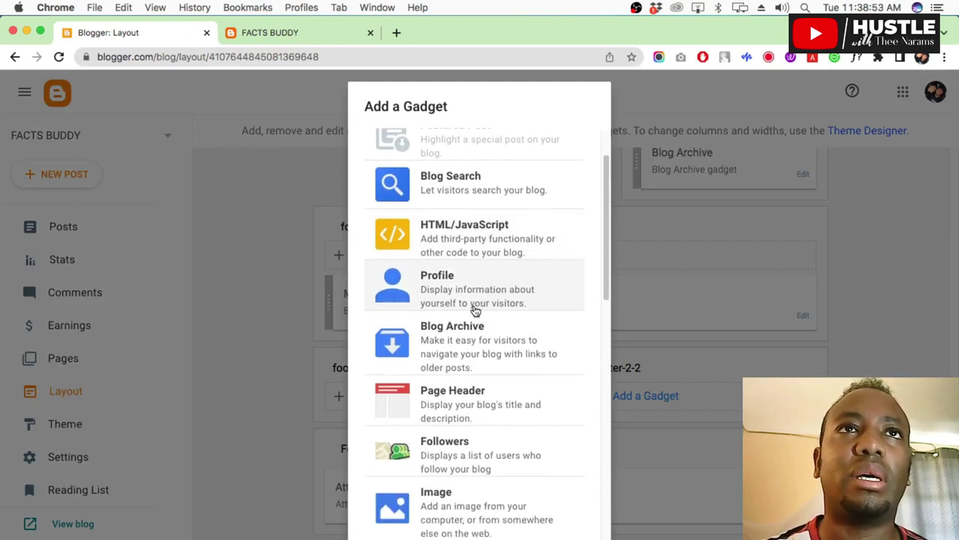
pyautogui.scroll(-4, 474, 314)
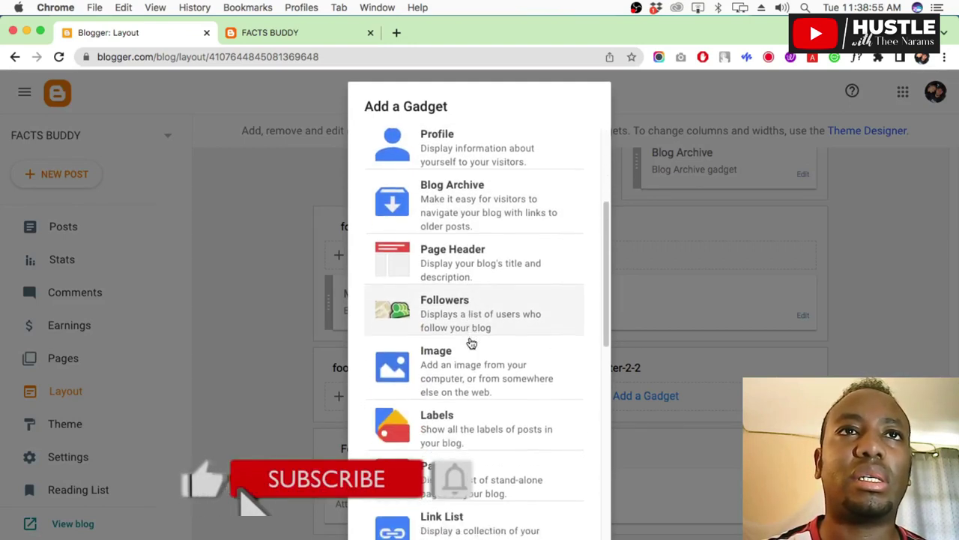
pyautogui.scroll(-7, 471, 342)
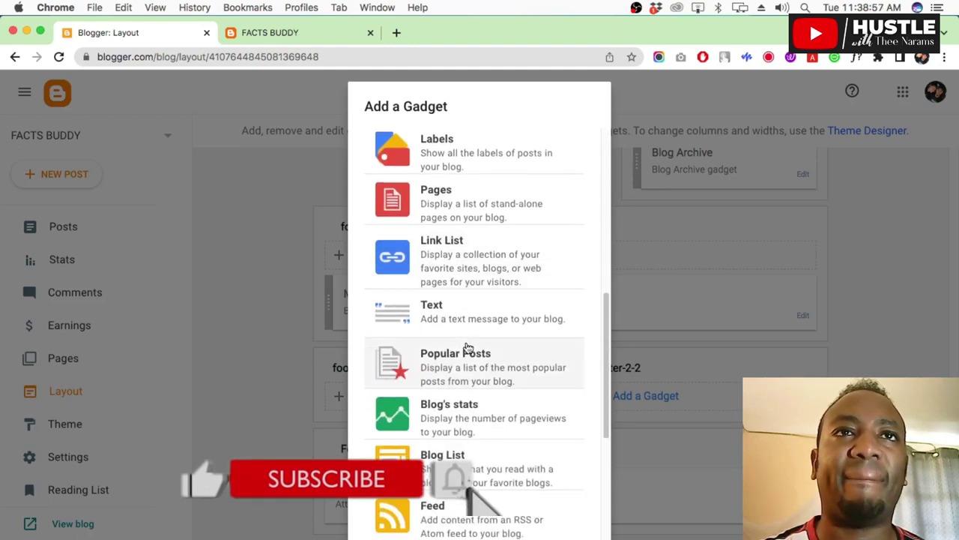
pyautogui.scroll(-4, 468, 360)
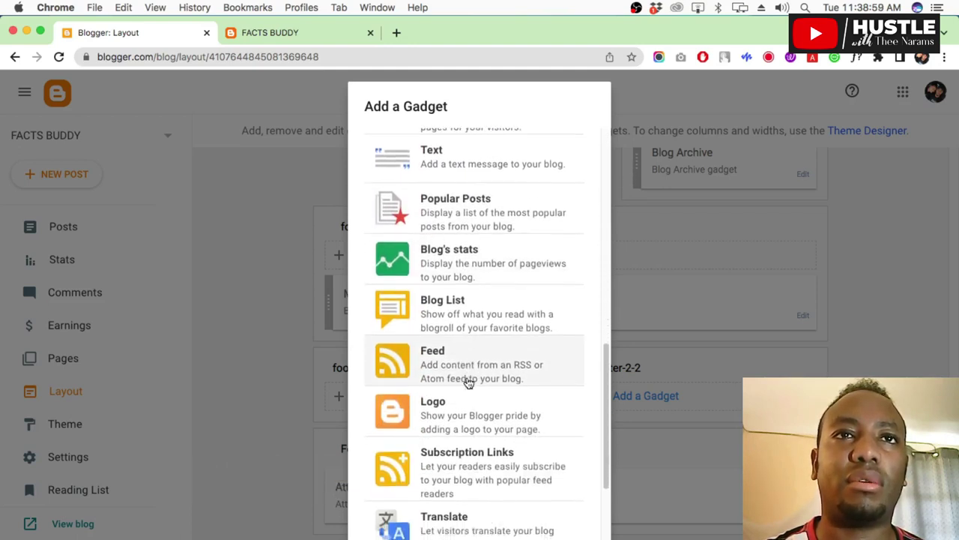
pyautogui.scroll(-6, 468, 383)
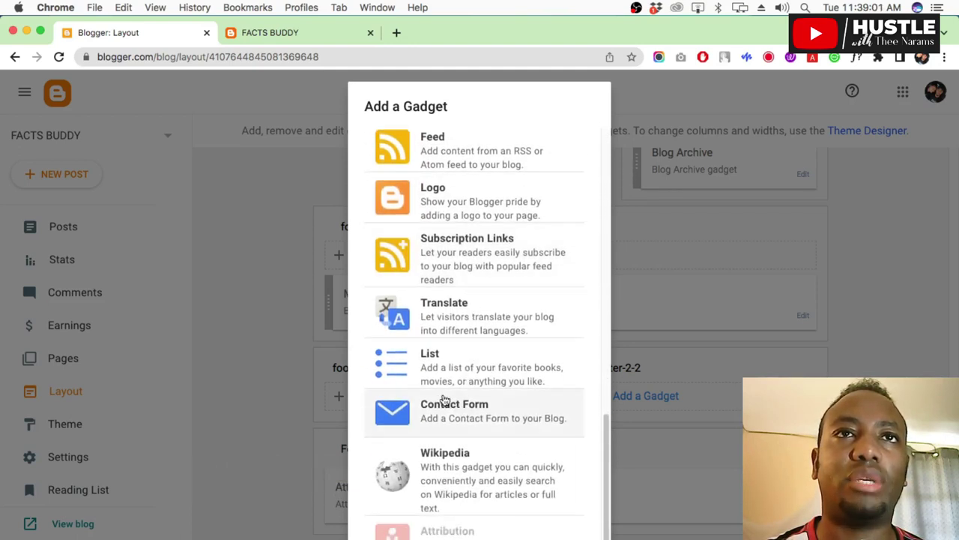
pyautogui.click(454, 418)
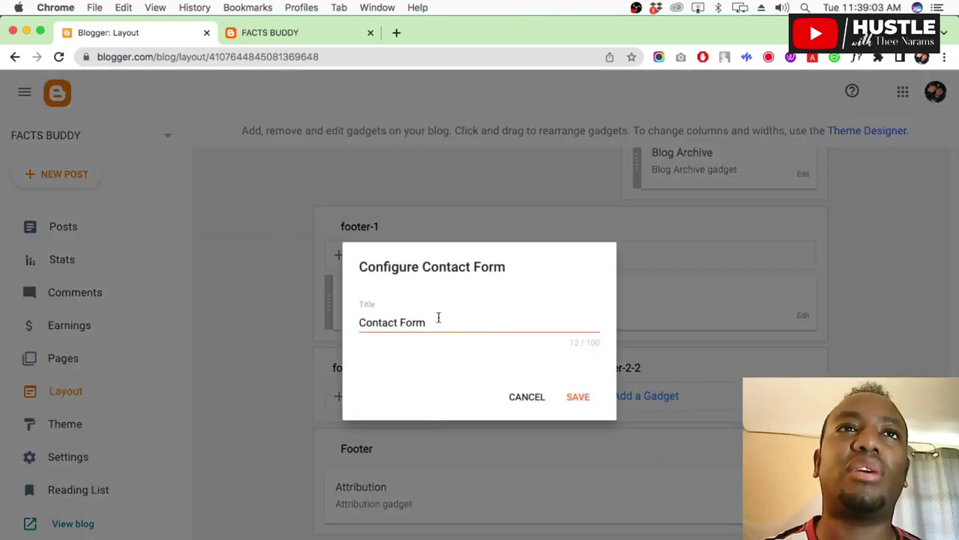
pyautogui.click(576, 396)
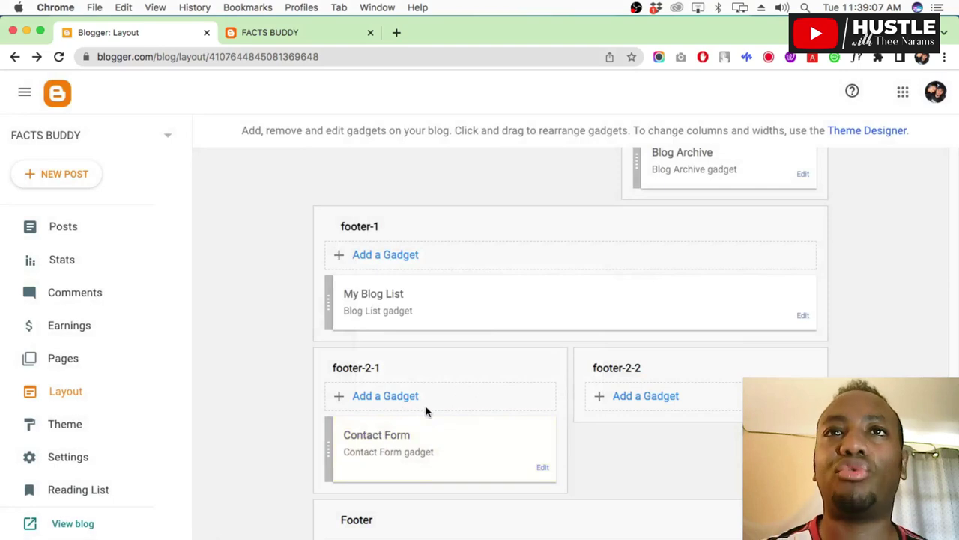
# Add a Labels gadget showing all labels as an alphabetical list to the footer-2-2 section and save it
pyautogui.click(638, 397)
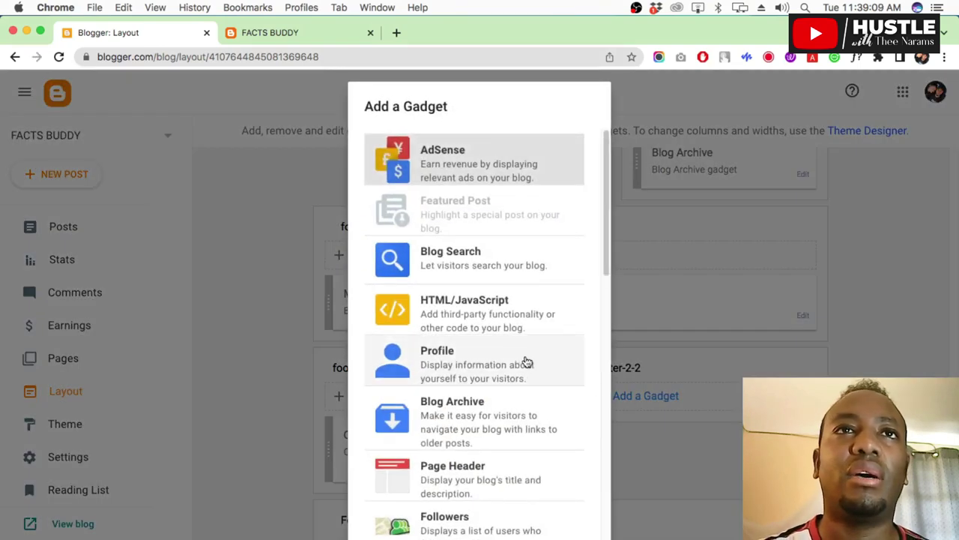
pyautogui.scroll(-3, 484, 387)
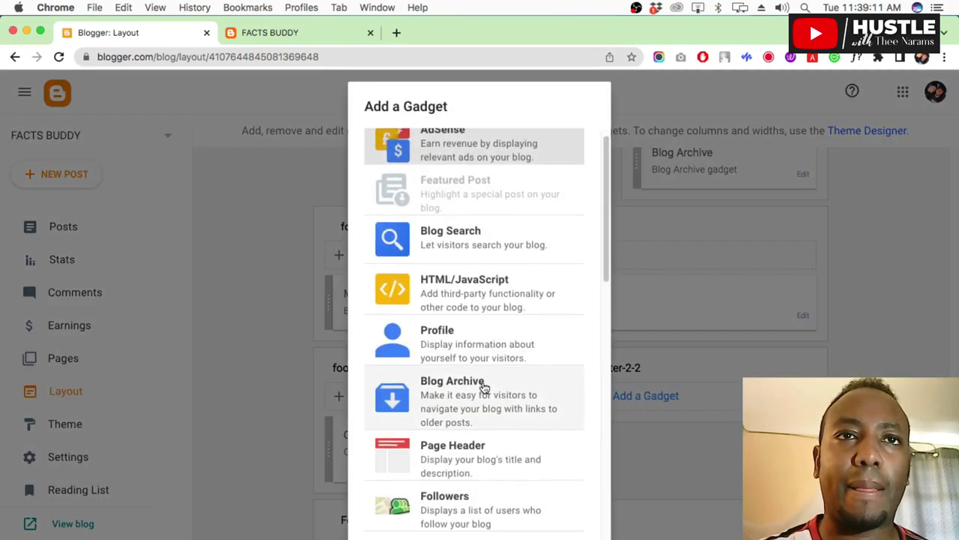
pyautogui.scroll(3, 484, 389)
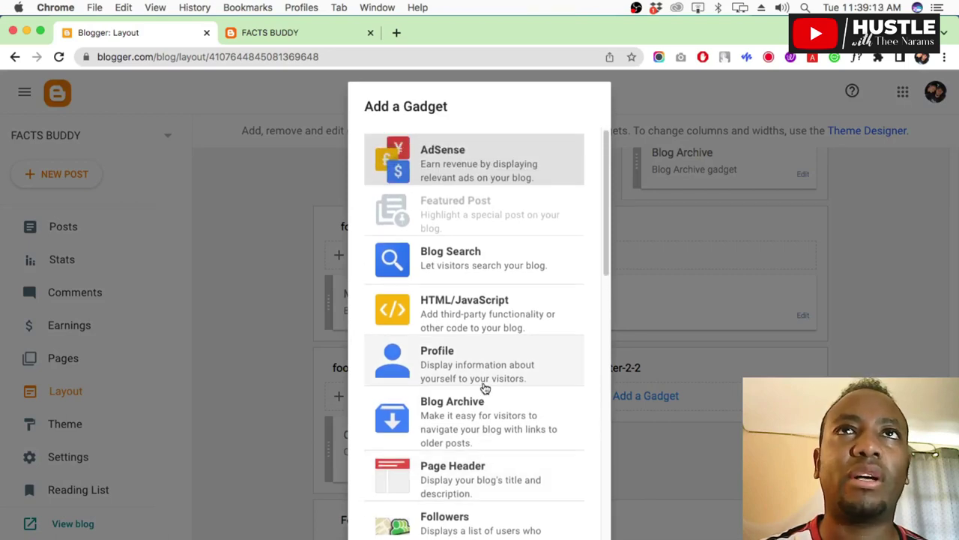
pyautogui.scroll(-10, 484, 388)
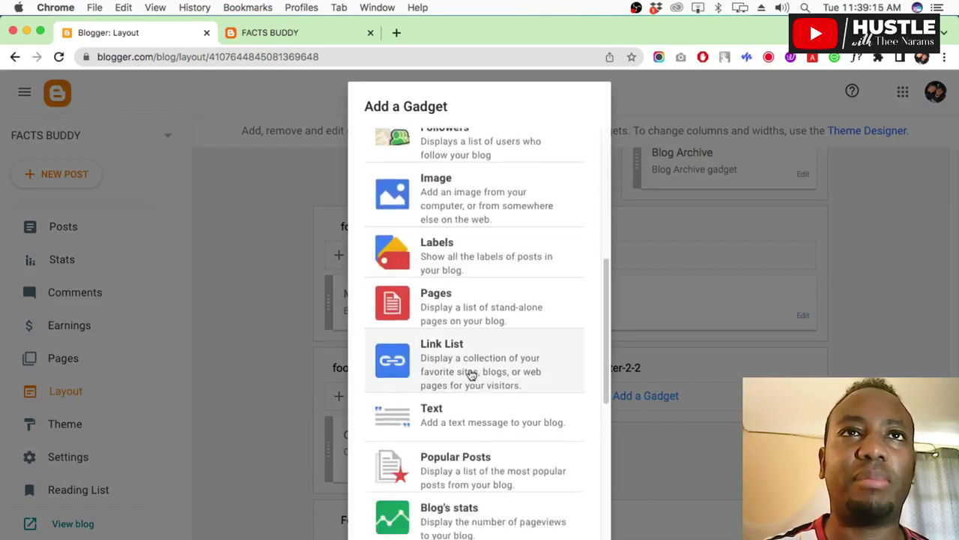
pyautogui.scroll(10, 459, 363)
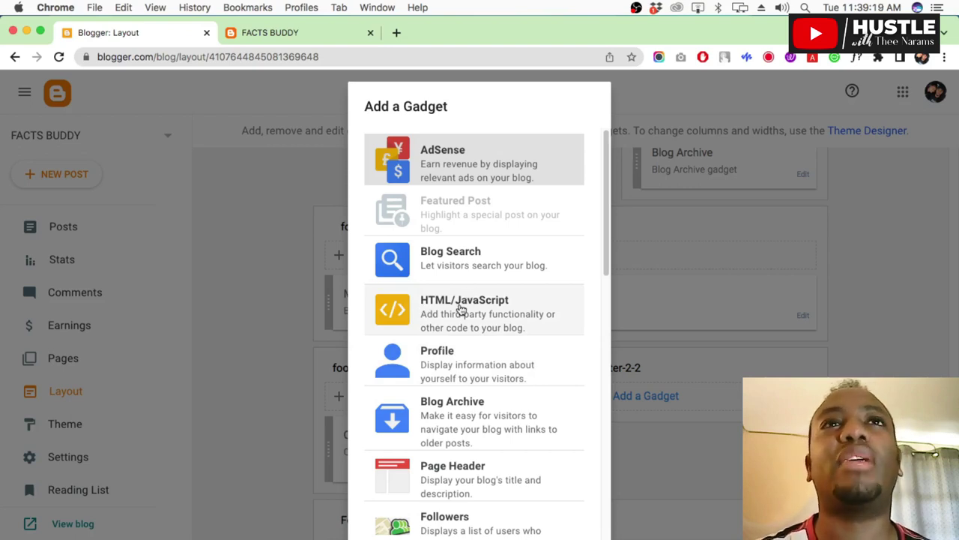
pyautogui.scroll(-2, 471, 382)
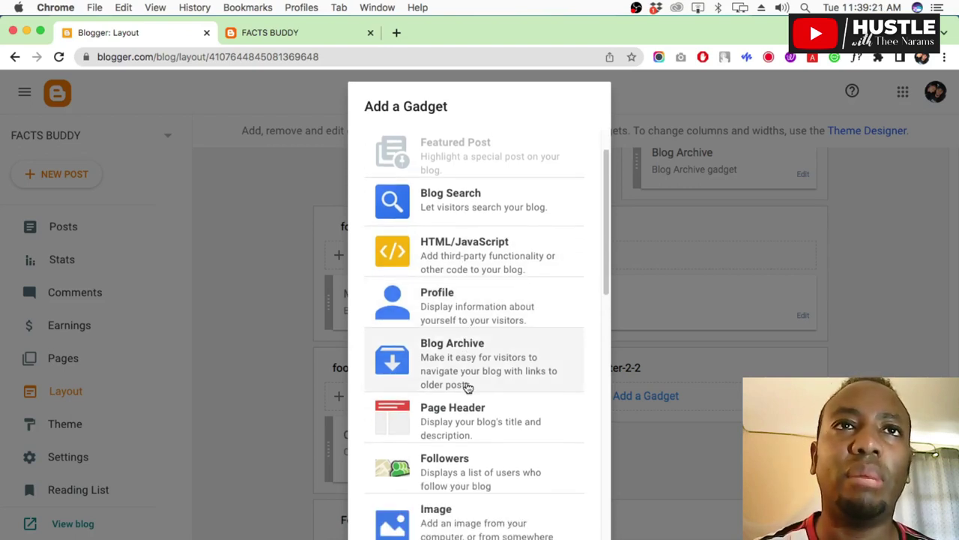
pyautogui.scroll(-4, 467, 386)
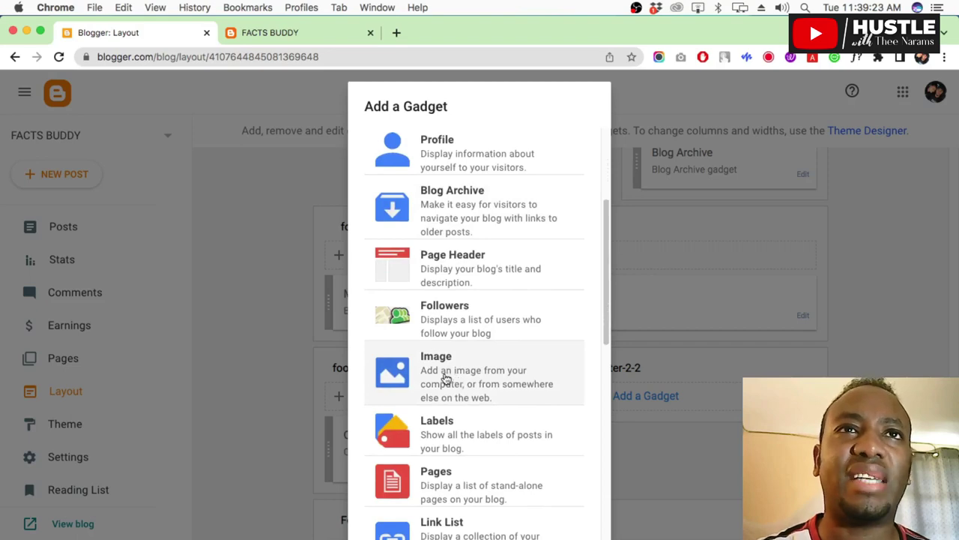
pyautogui.scroll(-1, 476, 398)
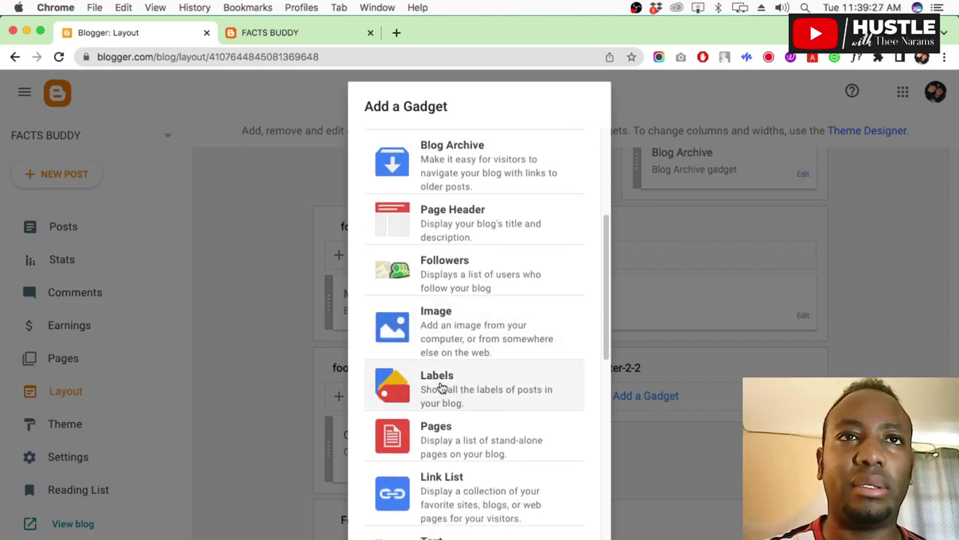
pyautogui.click(442, 388)
pyautogui.scroll(-1, 459, 388)
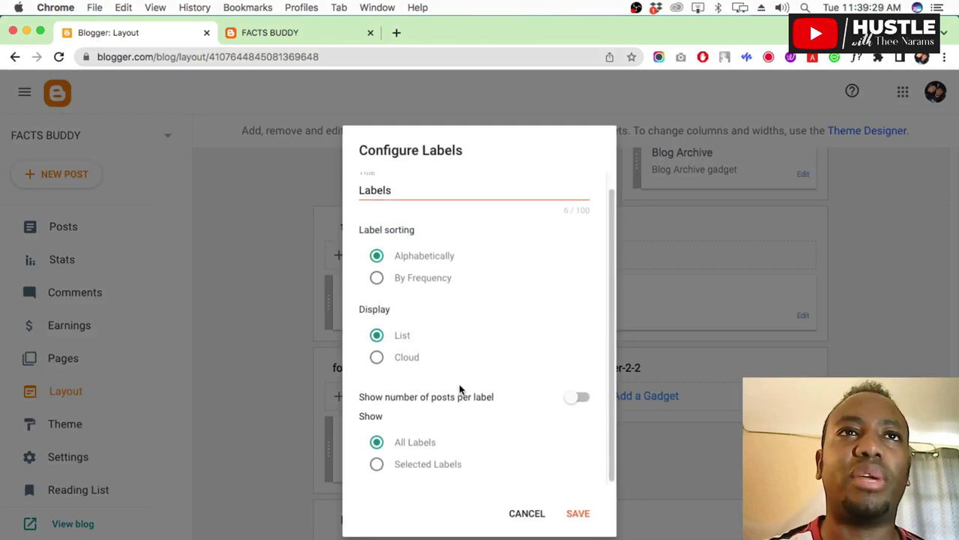
pyautogui.click(579, 515)
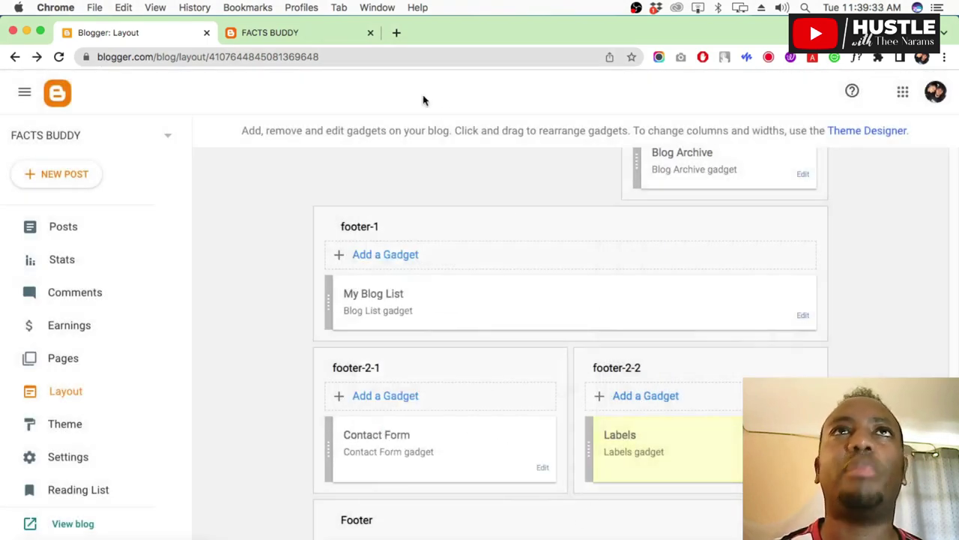
# Reload the live blog and check the blog list, contact form and labels gadgets in the footer
pyautogui.click(274, 32)
pyautogui.scroll(-15, 450, 262)
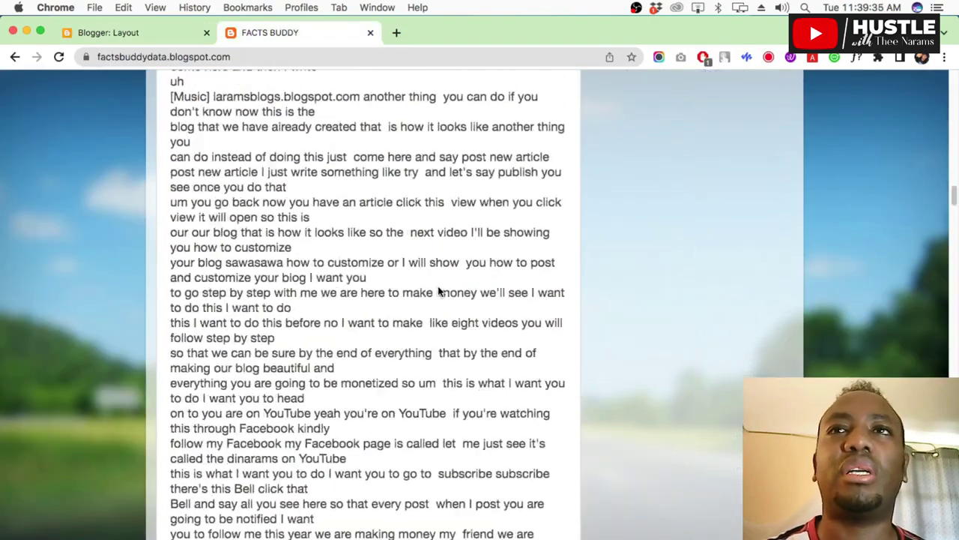
pyautogui.scroll(-3, 439, 290)
pyautogui.scroll(-15, 367, 300)
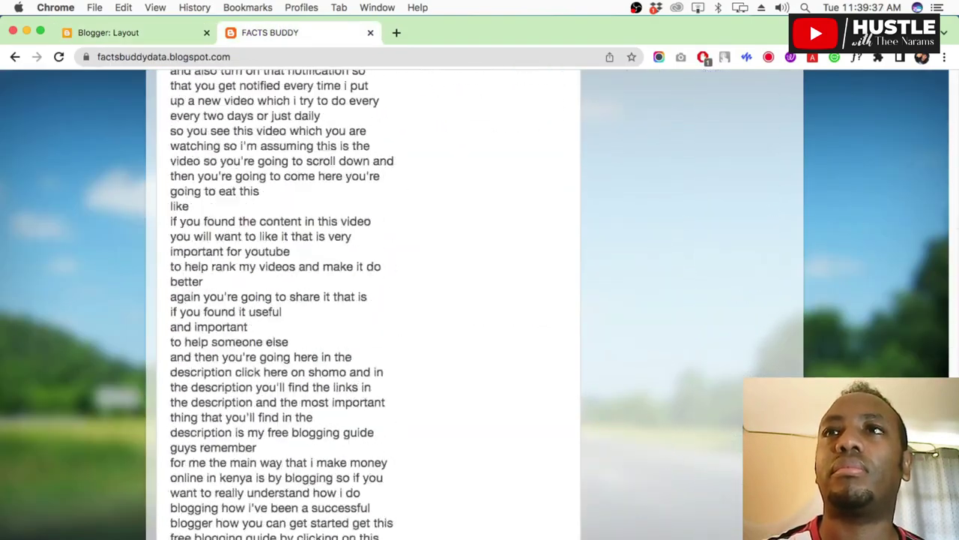
pyautogui.scroll(-10, 367, 300)
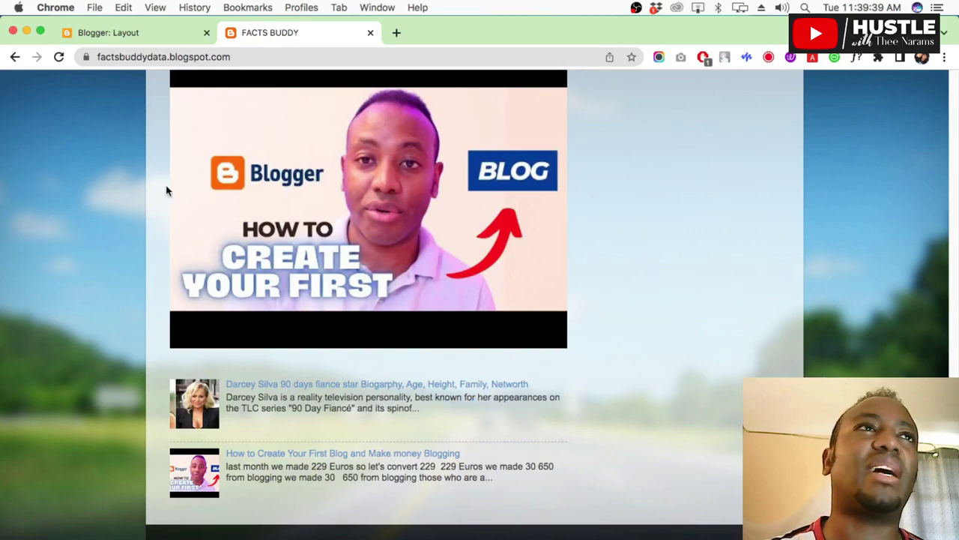
pyautogui.click(58, 57)
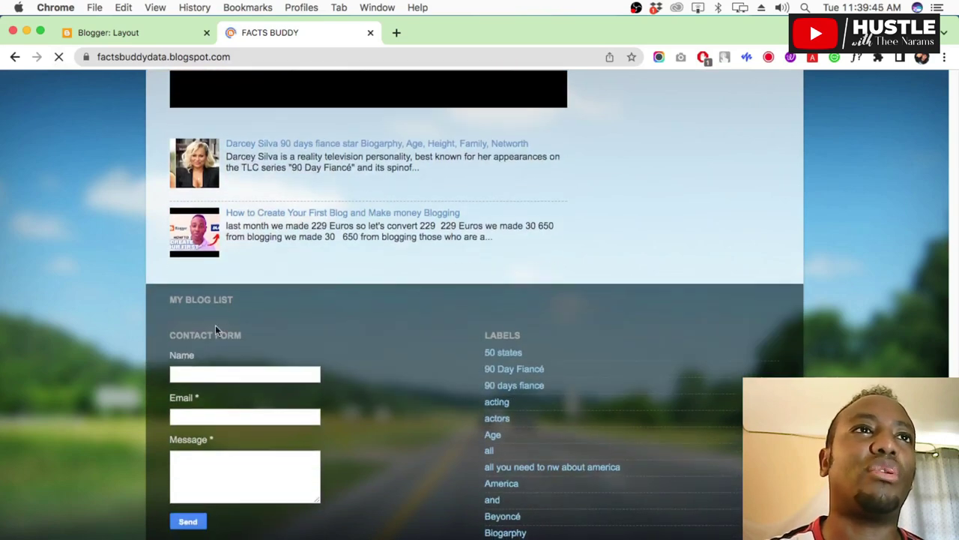
pyautogui.scroll(-10, 516, 327)
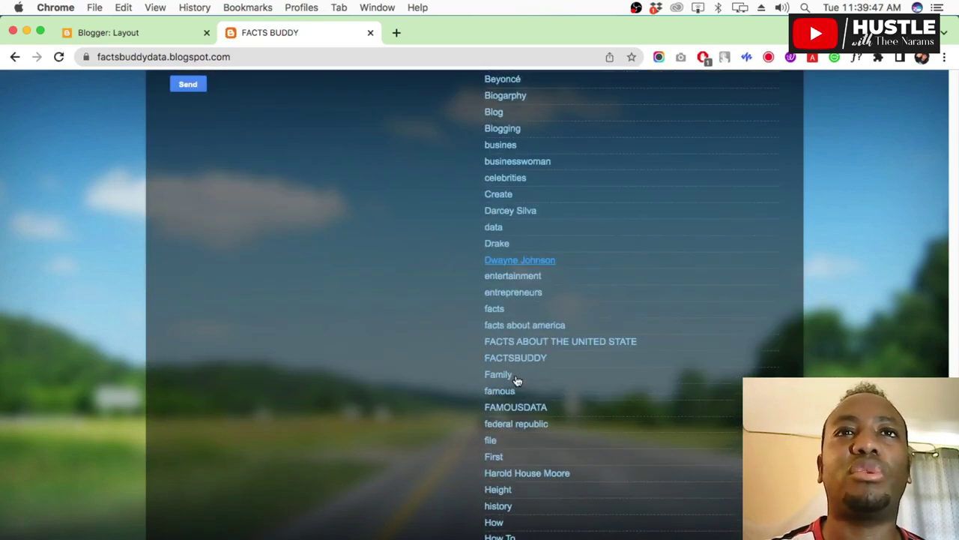
pyautogui.scroll(-18, 516, 380)
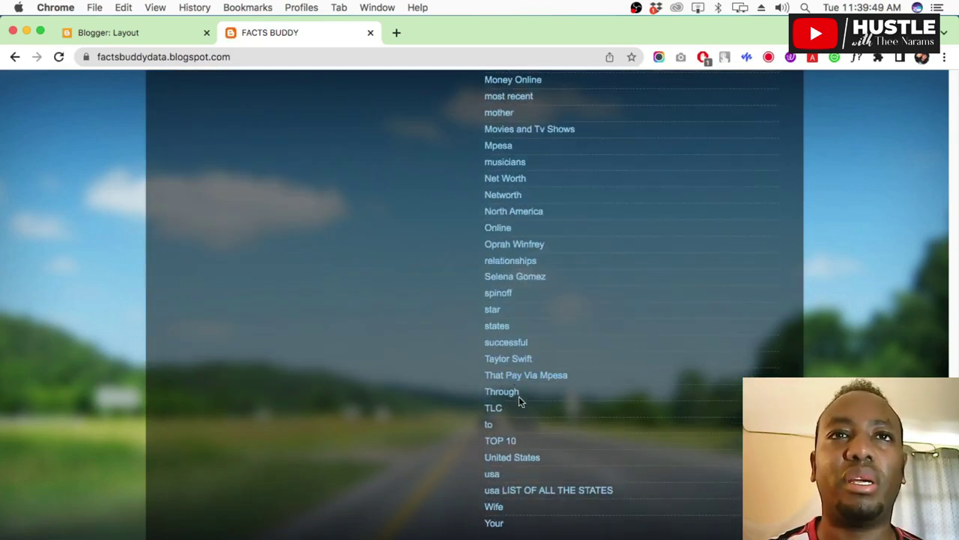
# Set the footer-2-2 Labels gadget's display to Cloud in the Blogger layout and save it
pyautogui.click(154, 33)
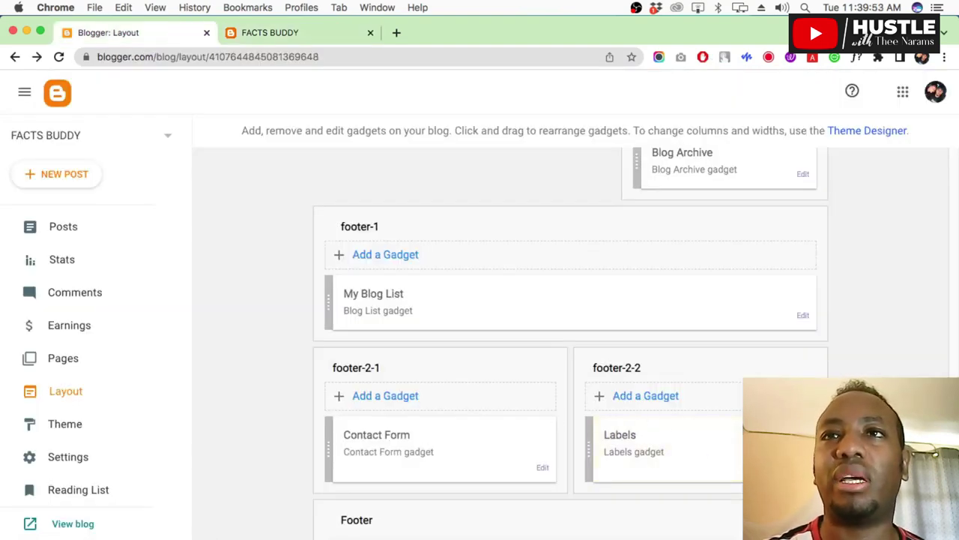
pyautogui.click(803, 467)
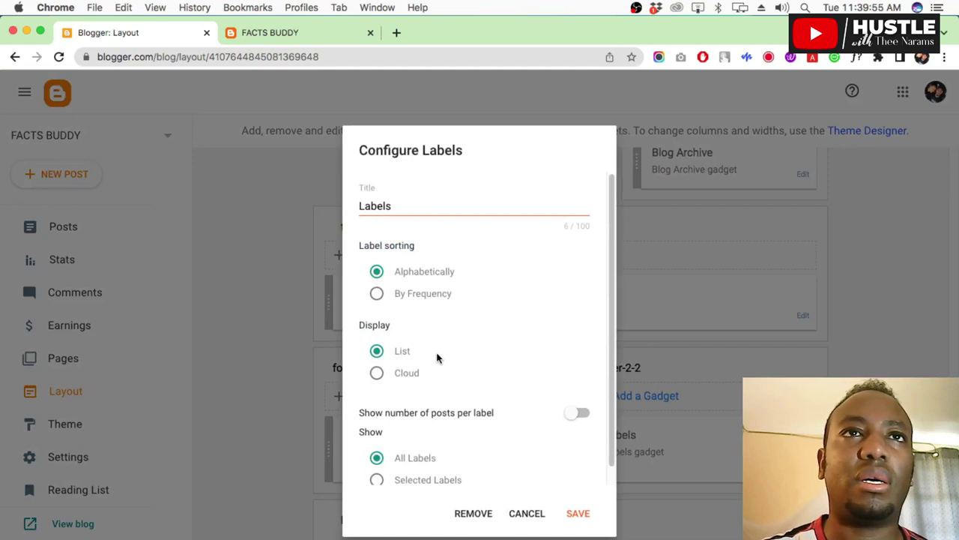
pyautogui.click(377, 372)
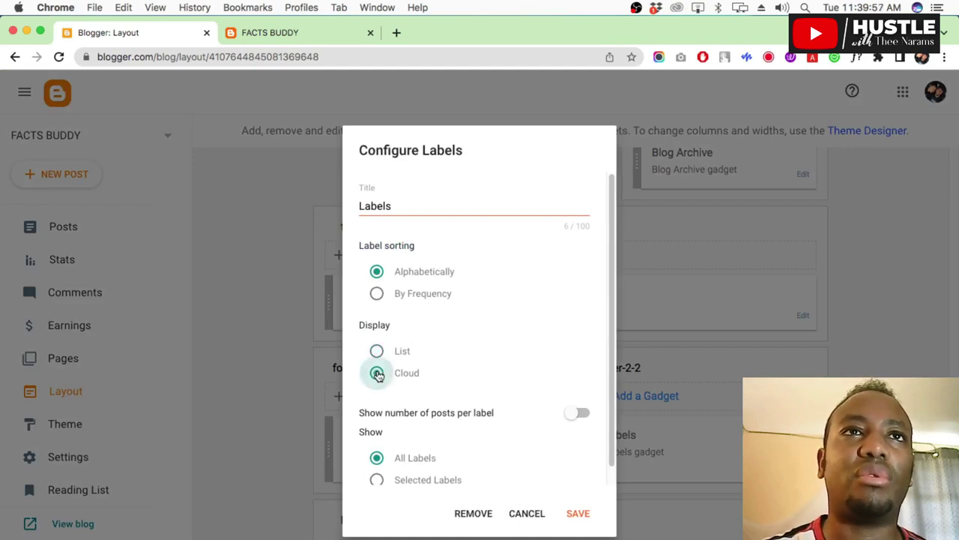
pyautogui.scroll(-1, 442, 394)
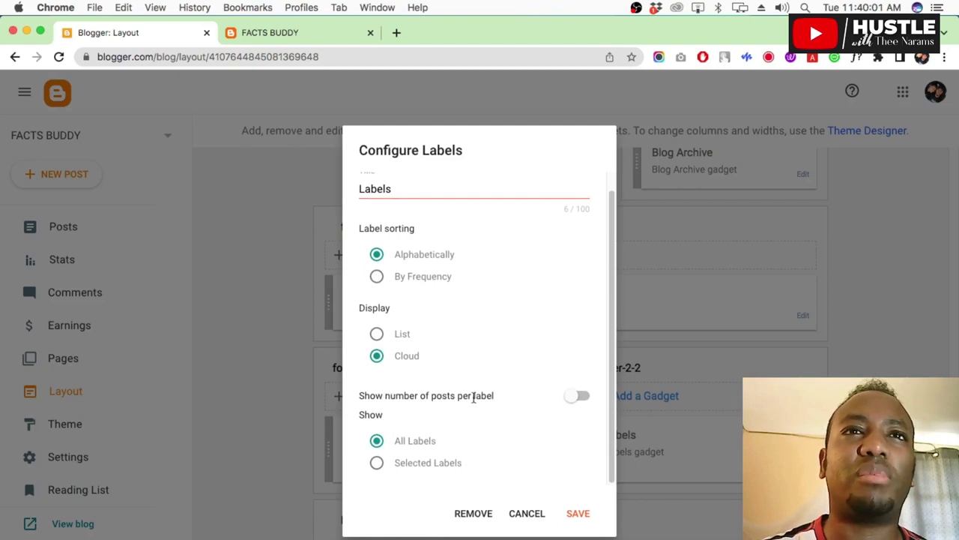
pyautogui.click(579, 514)
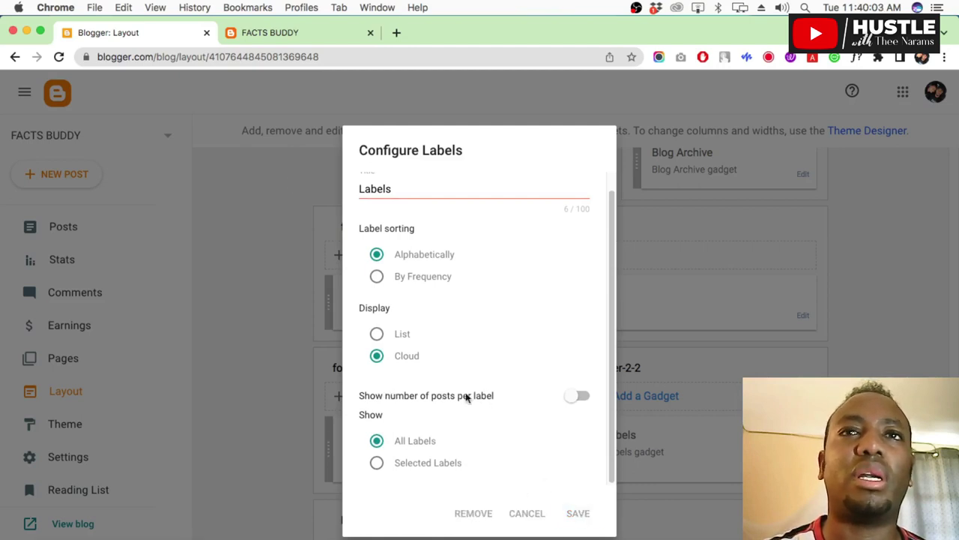
# Reload the live blog and check how the Labels gadget is displayed in the footer
pyautogui.click(282, 35)
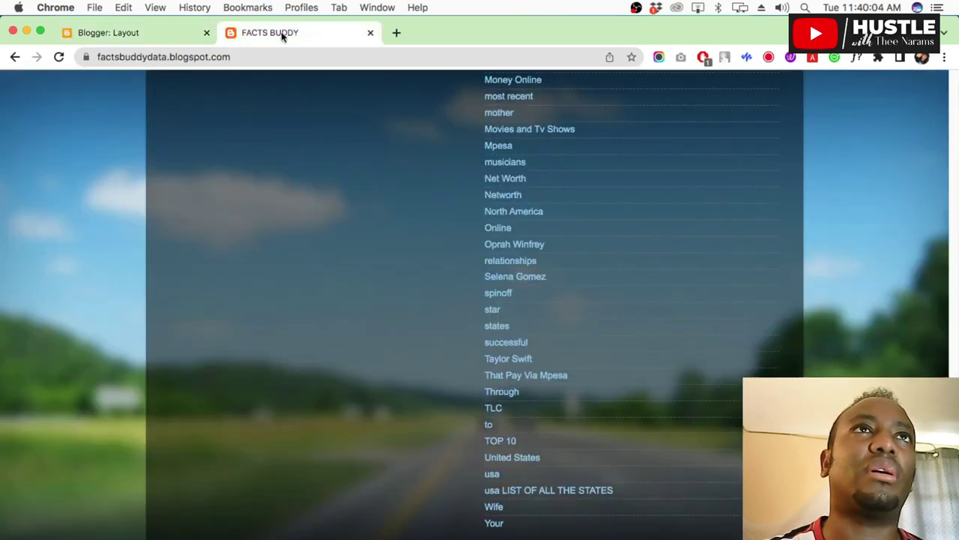
pyautogui.click(60, 57)
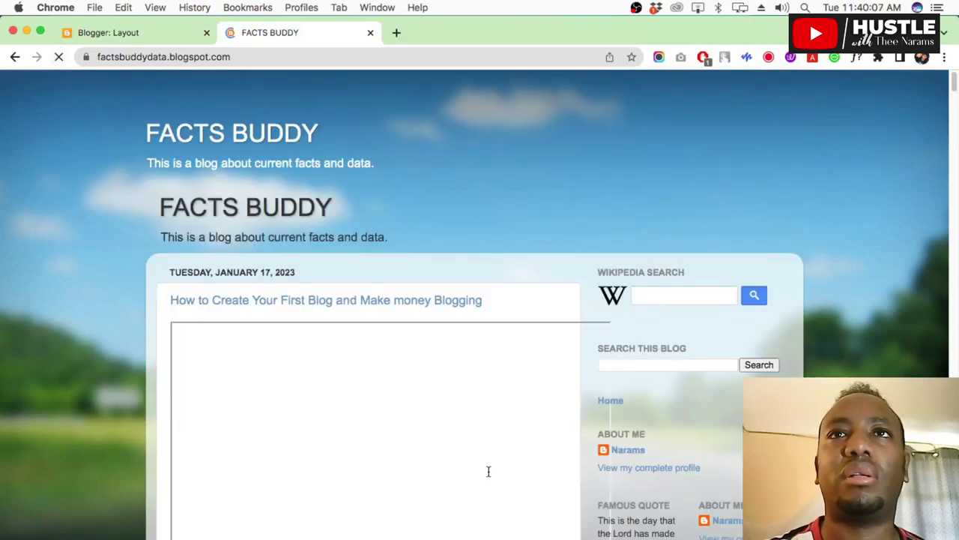
pyautogui.scroll(-15, 488, 471)
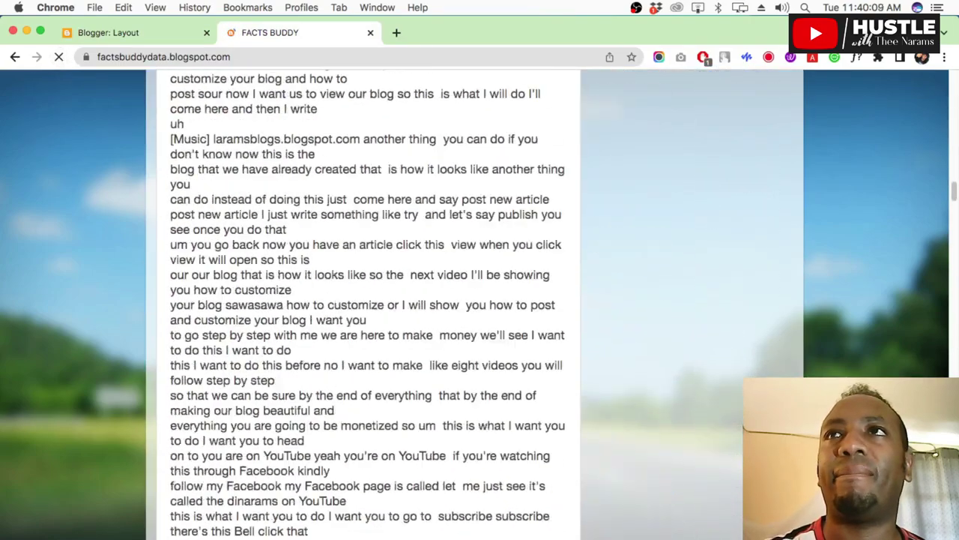
pyautogui.scroll(-20, 363, 304)
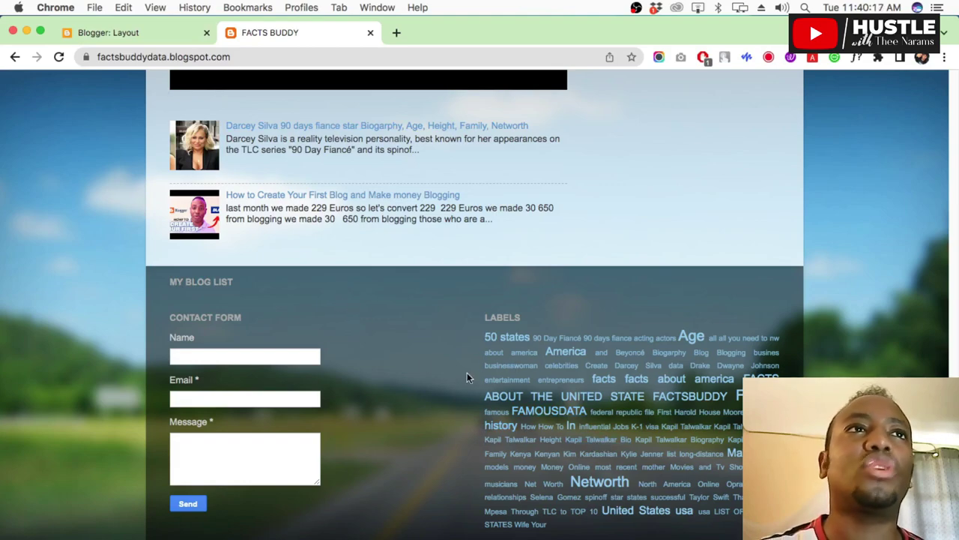
# Look over the live blog from the footer up to the header, checking the posts and the sidebar gadgets
pyautogui.scroll(5, 300, 235)
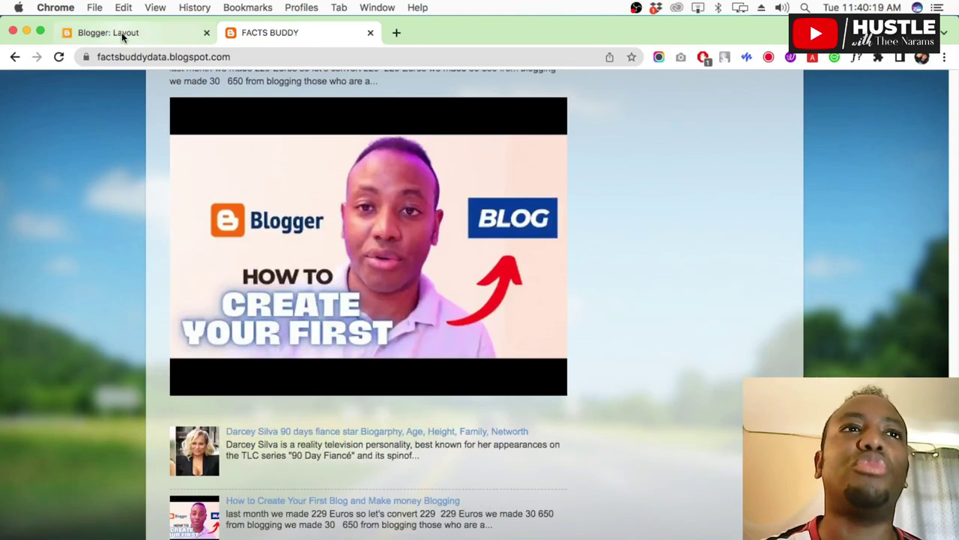
pyautogui.click(121, 32)
pyautogui.click(261, 37)
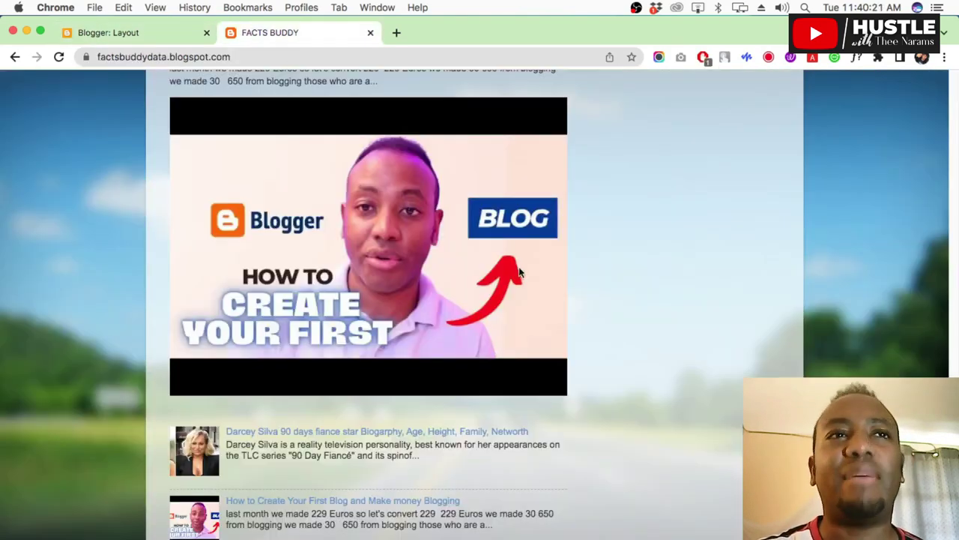
pyautogui.scroll(20, 540, 270)
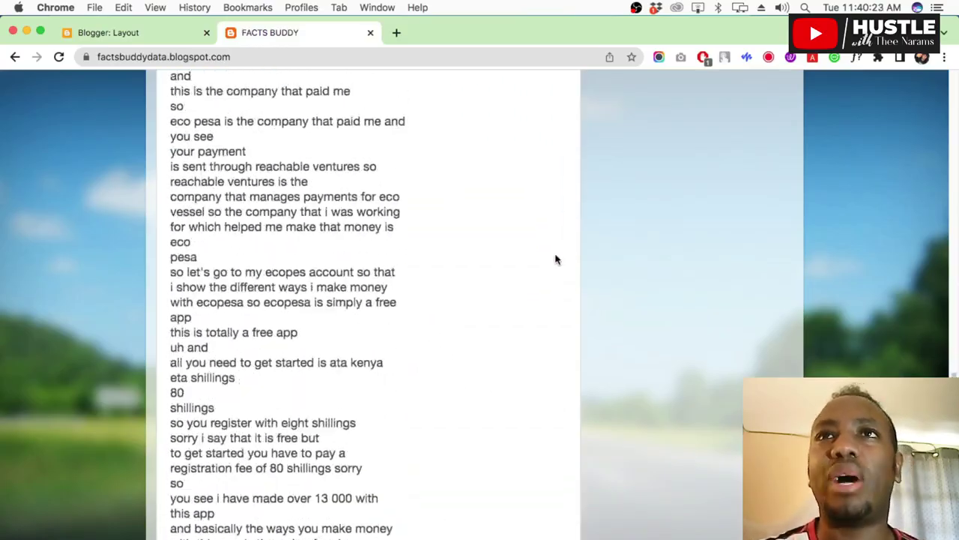
pyautogui.scroll(20, 556, 260)
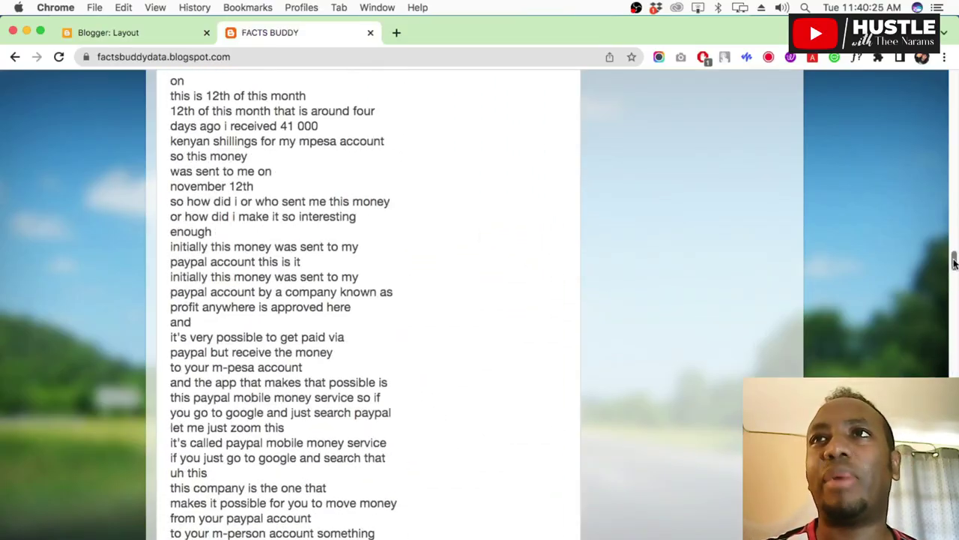
pyautogui.moveTo(954, 261); pyautogui.dragTo(954, 175)
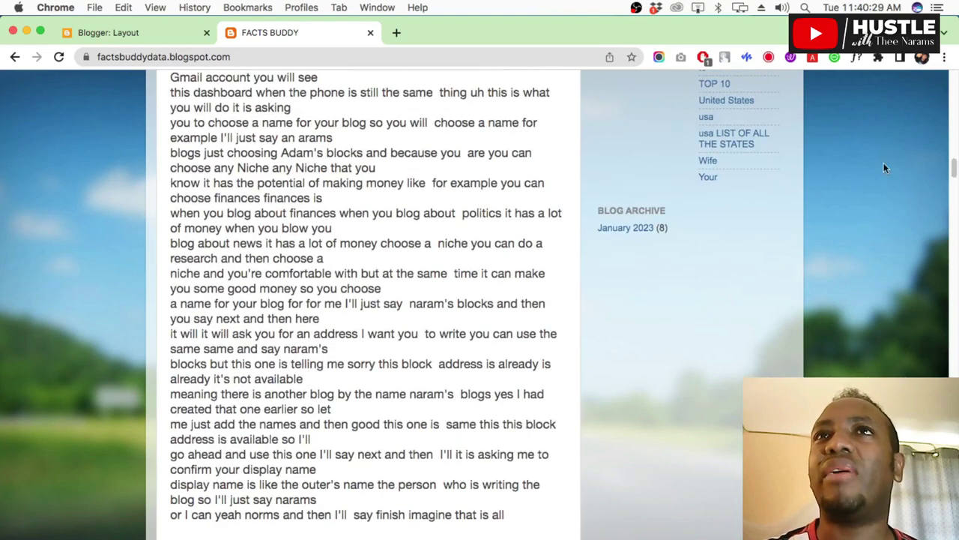
pyautogui.moveTo(952, 175); pyautogui.dragTo(952, 97)
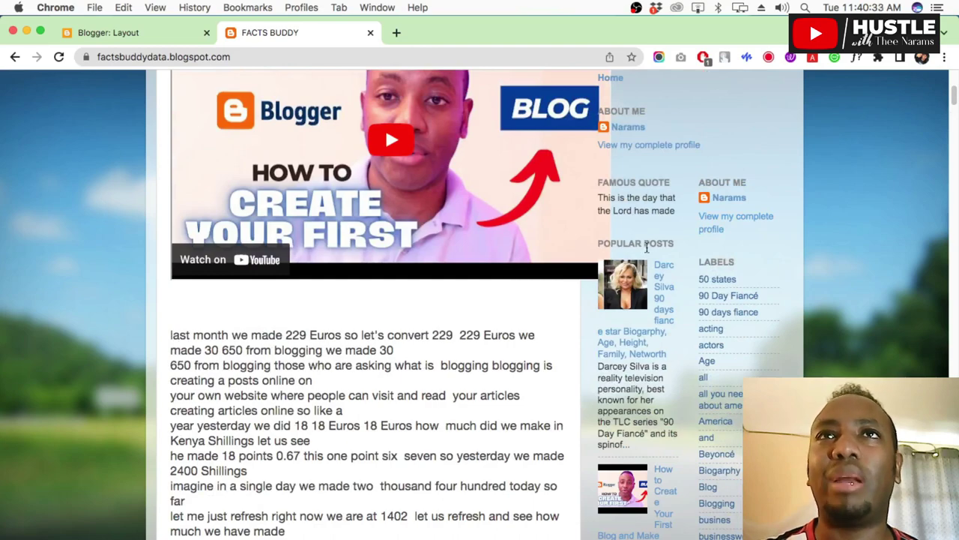
pyautogui.scroll(-3, 649, 239)
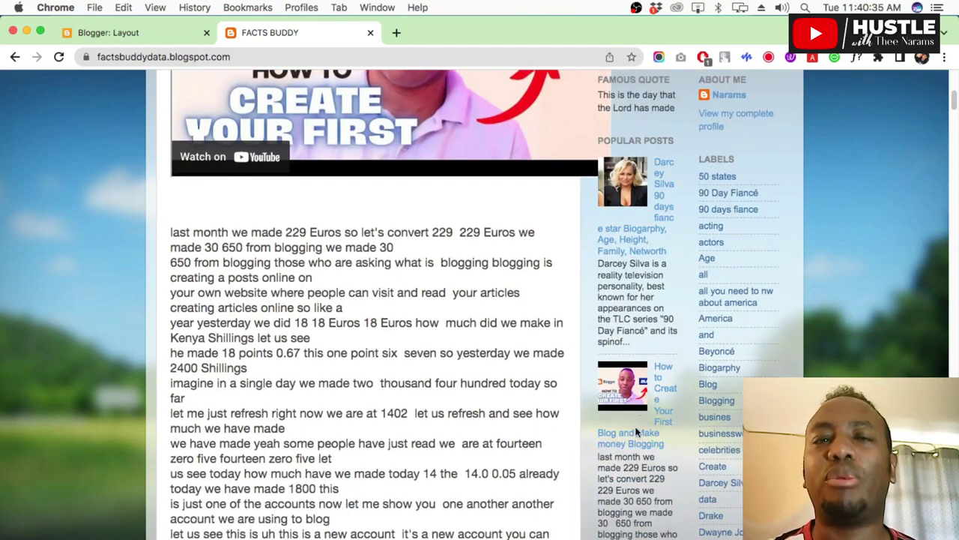
pyautogui.scroll(-10, 636, 433)
pyautogui.scroll(15, 493, 306)
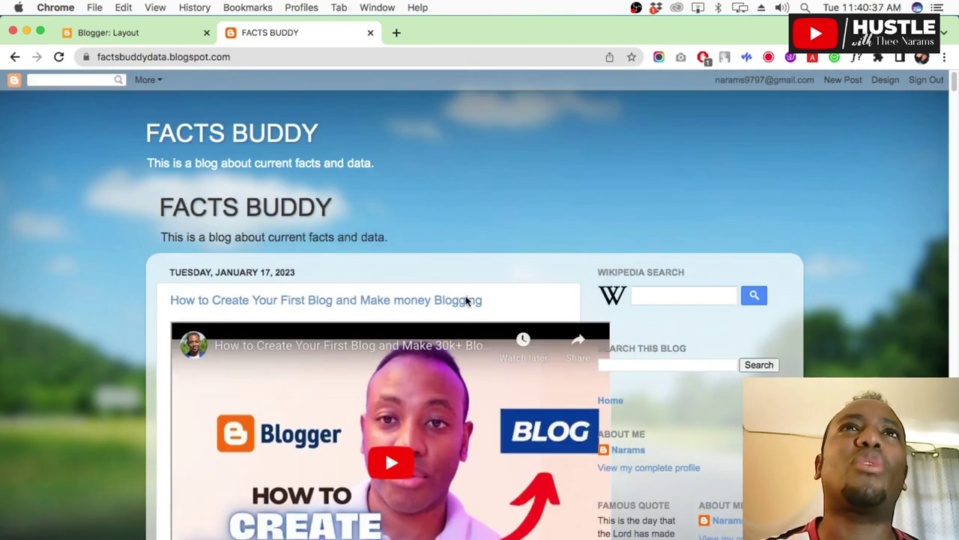
pyautogui.click(131, 33)
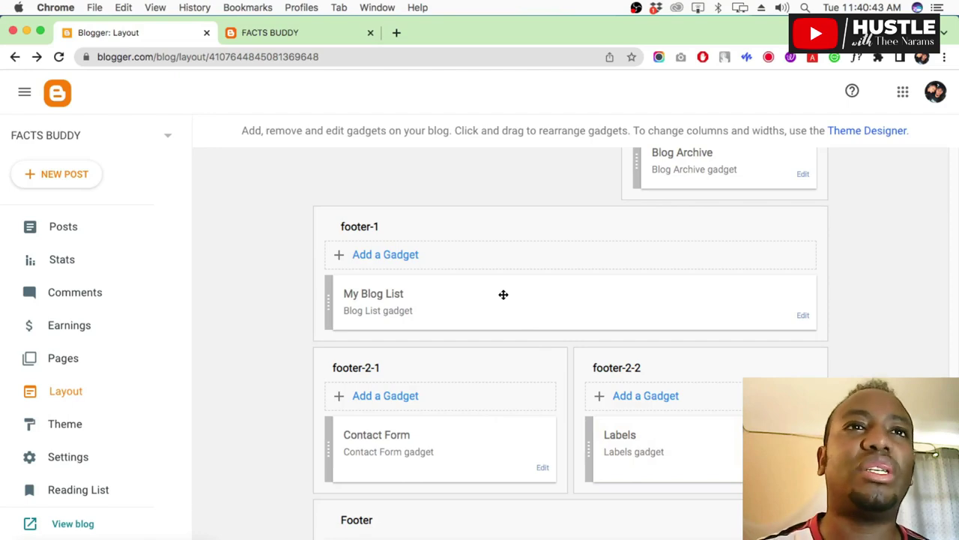
pyautogui.click(318, 33)
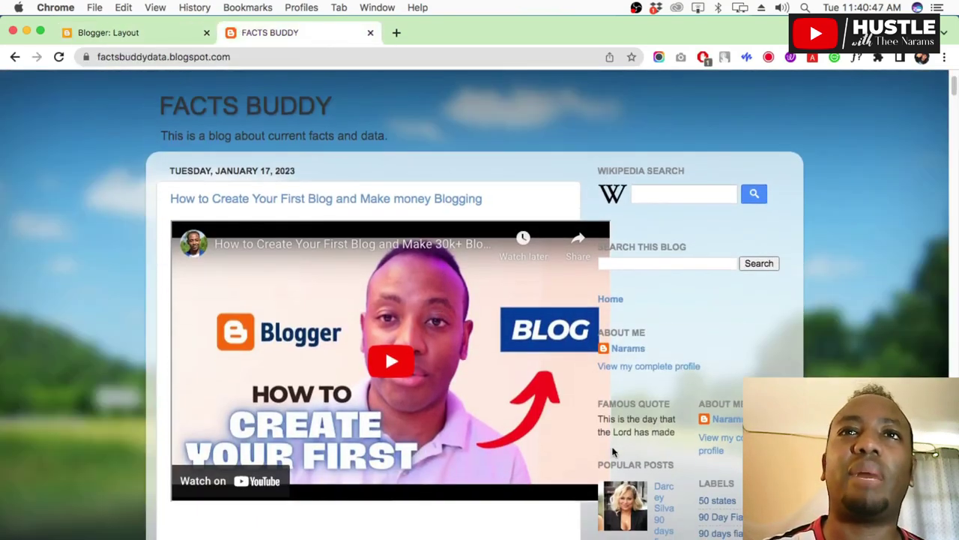
# Edit the Blog Posts gadget in the Main section of the Blogger layout and set the number of posts on the main page to 4
pyautogui.click(150, 33)
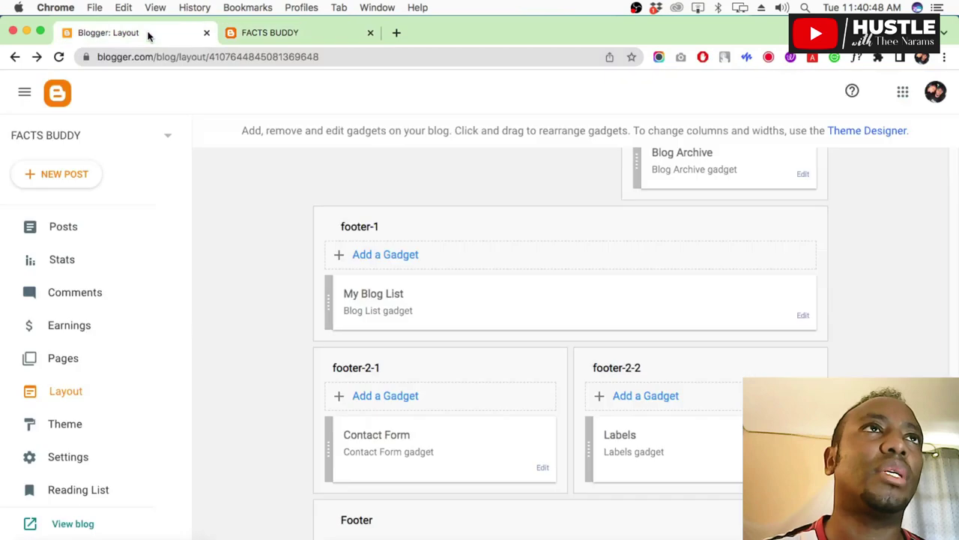
pyautogui.click(65, 392)
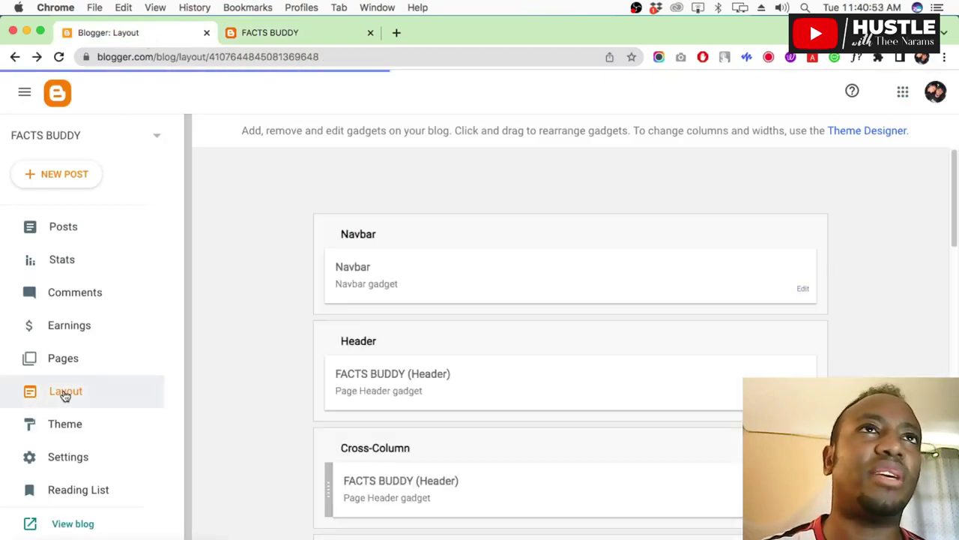
pyautogui.scroll(-5, 337, 385)
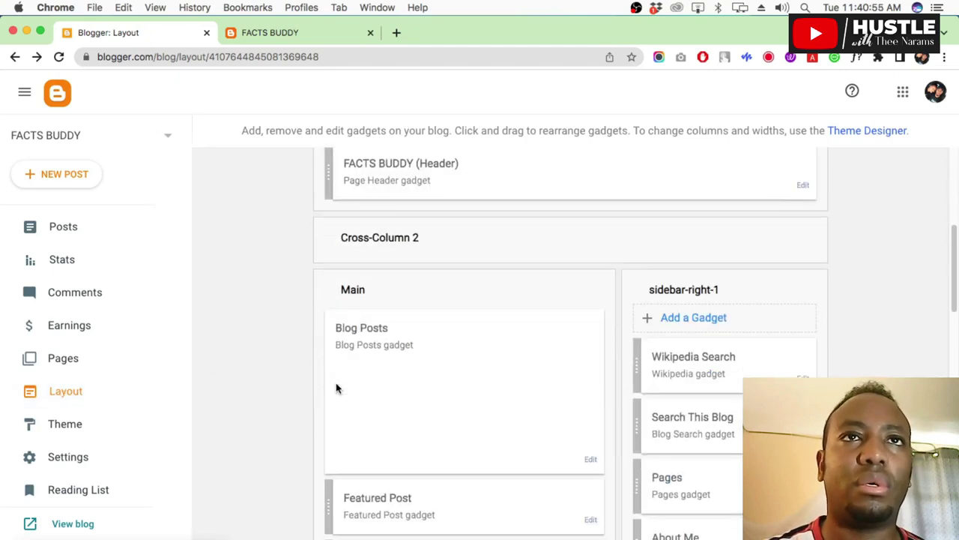
pyautogui.click(591, 463)
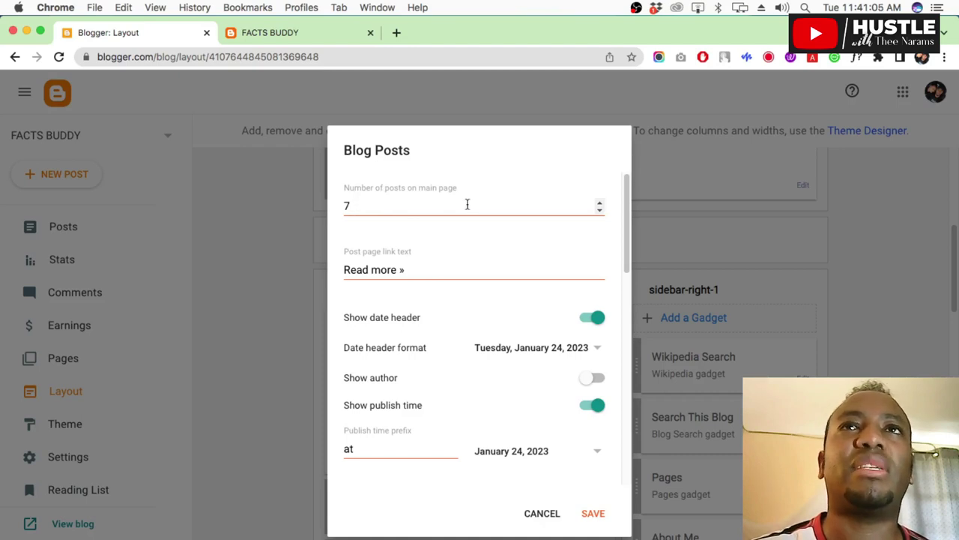
pyautogui.click(600, 204)
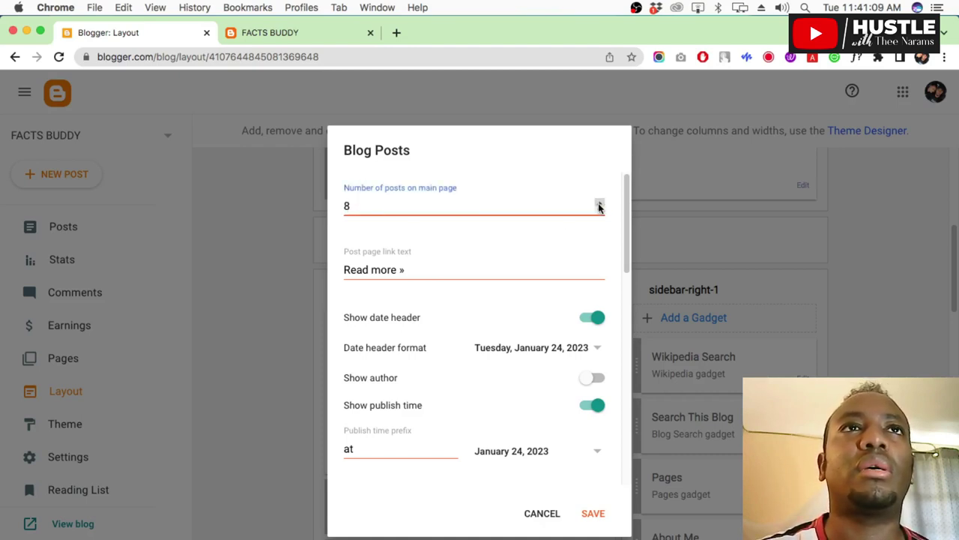
pyautogui.click(599, 204)
pyautogui.click(600, 204)
pyautogui.click(599, 204)
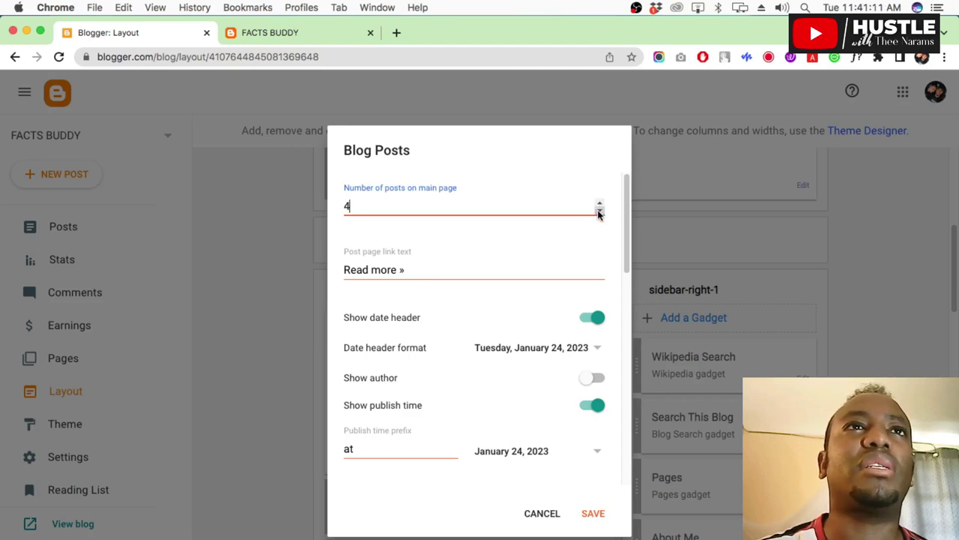
pyautogui.click(600, 203)
pyautogui.click(600, 213)
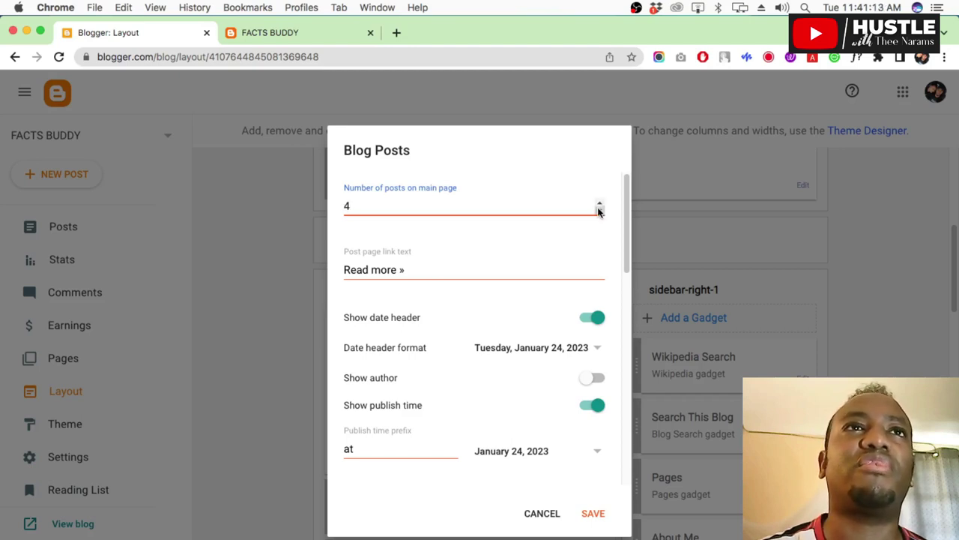
# Turn off the date header, publish time and comment count in the Blog Posts gadget settings
pyautogui.click(410, 270)
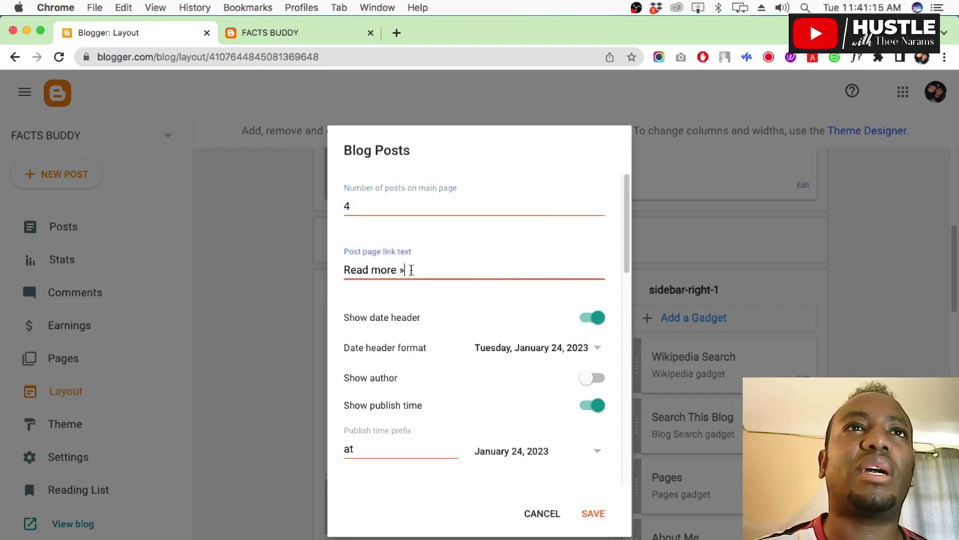
pyautogui.scroll(-3, 405, 333)
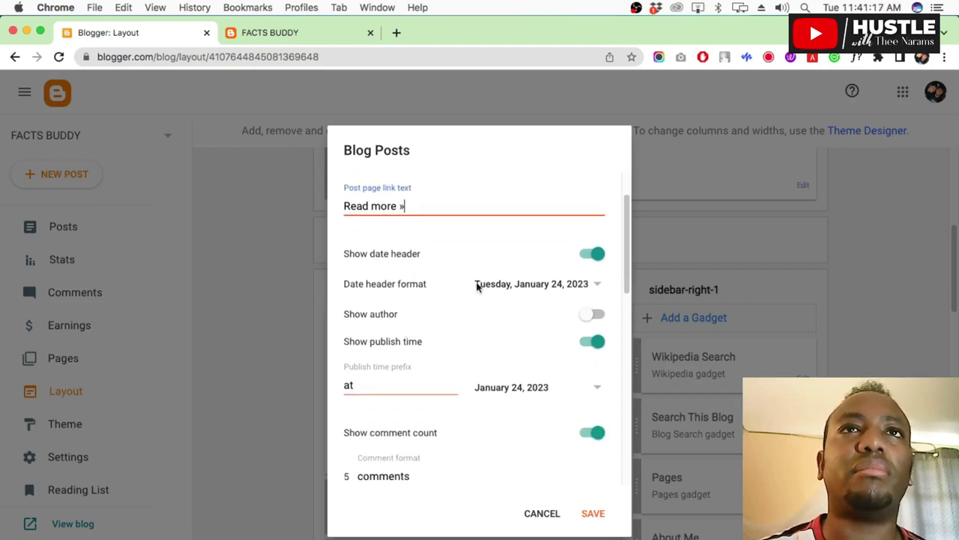
pyautogui.click(596, 259)
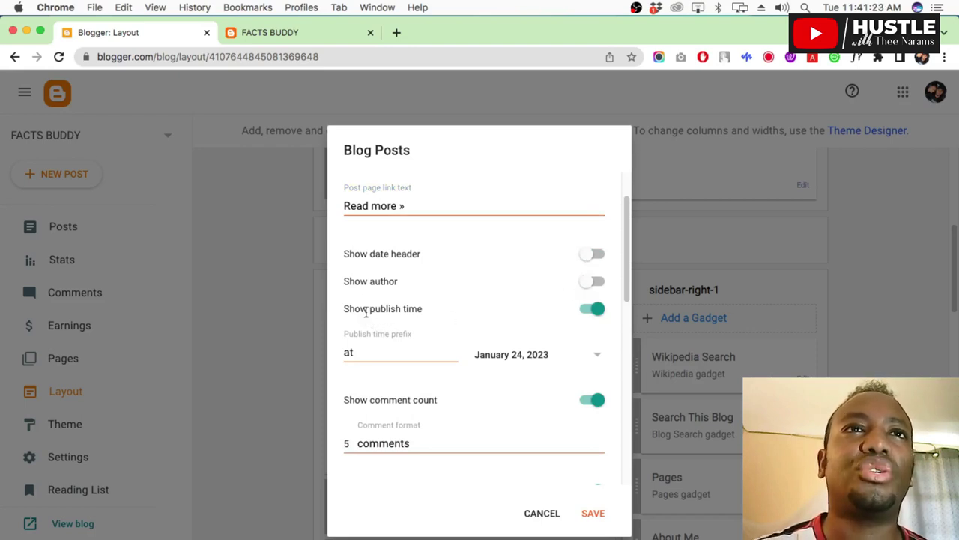
pyautogui.click(598, 311)
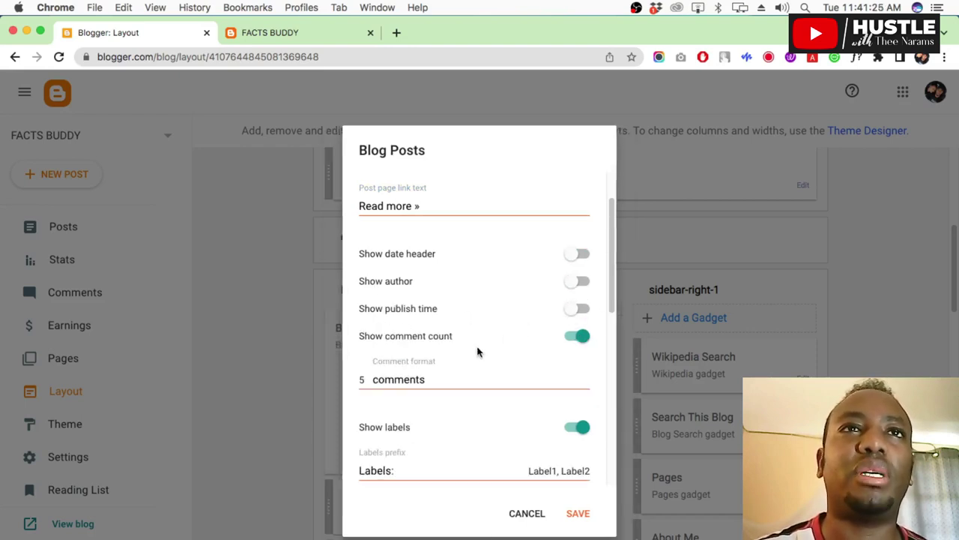
pyautogui.scroll(-1, 452, 349)
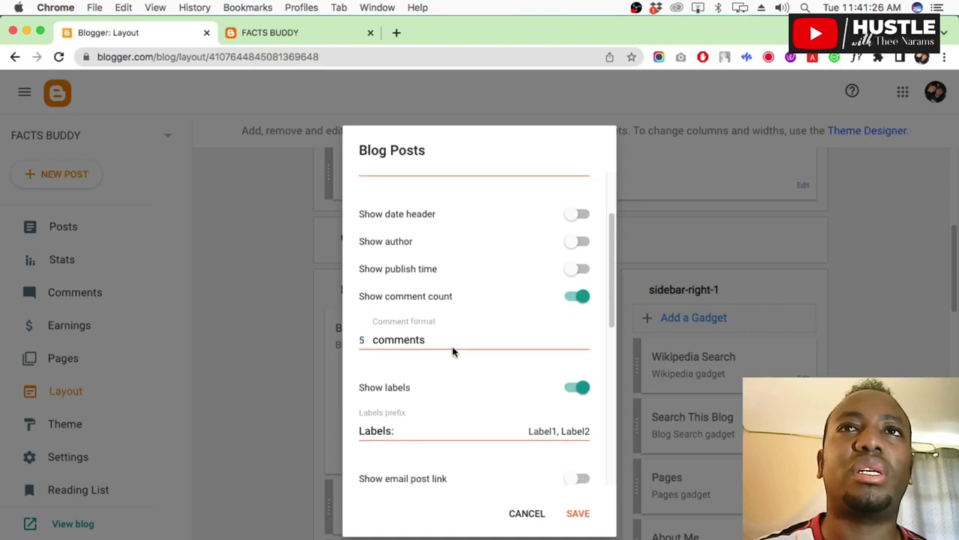
pyautogui.click(576, 299)
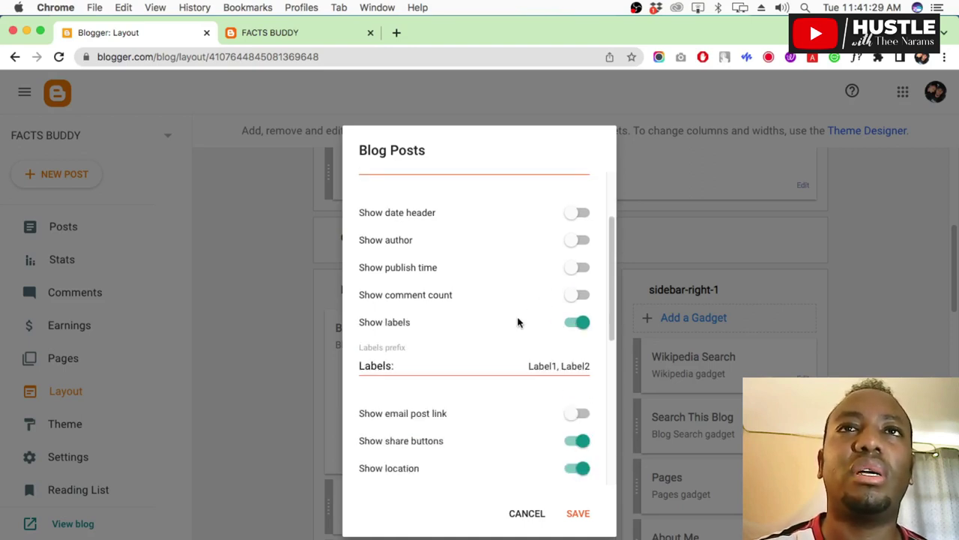
# Go through the labels, sharing, location, author profile and item arrangement options of the Blog Posts gadget and save its settings
pyautogui.scroll(-1, 518, 322)
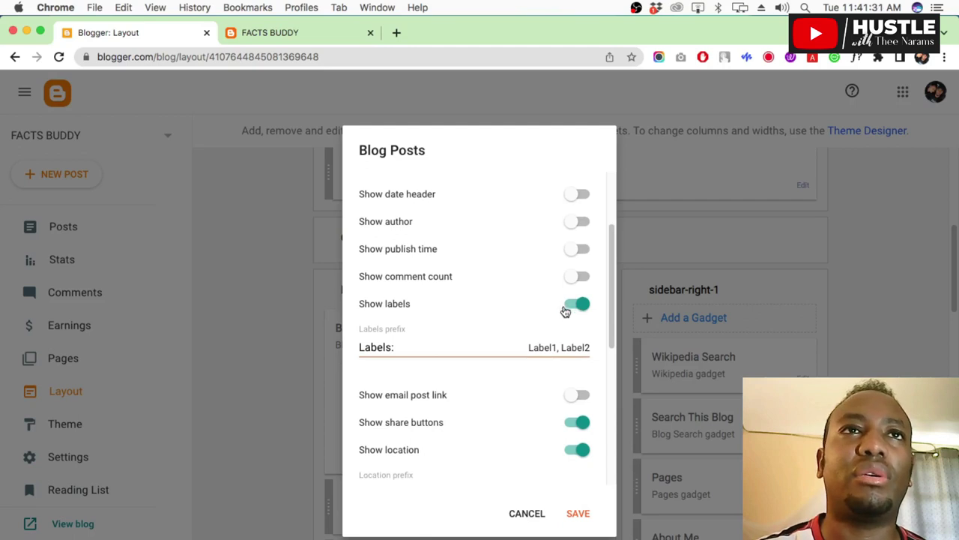
pyautogui.scroll(-3, 504, 332)
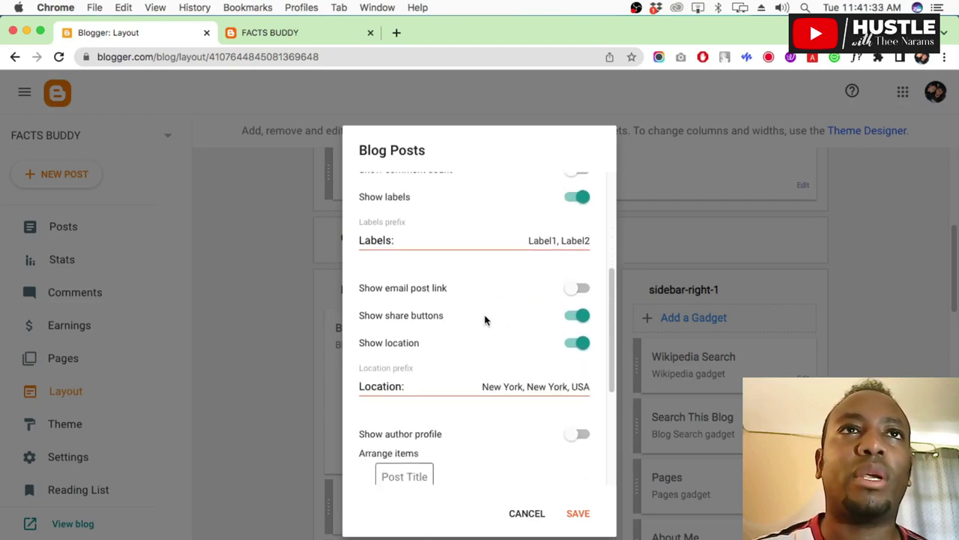
pyautogui.scroll(-1, 492, 316)
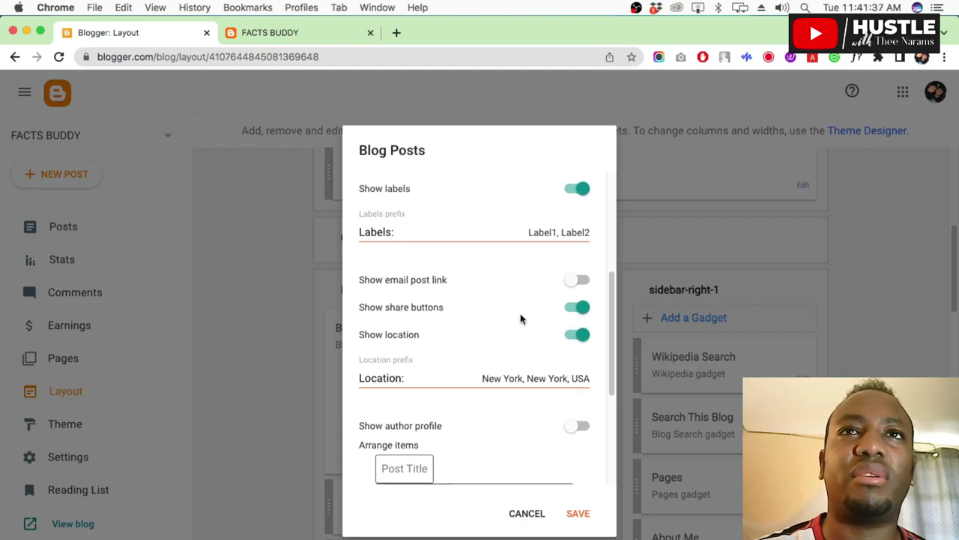
pyautogui.scroll(-5, 460, 358)
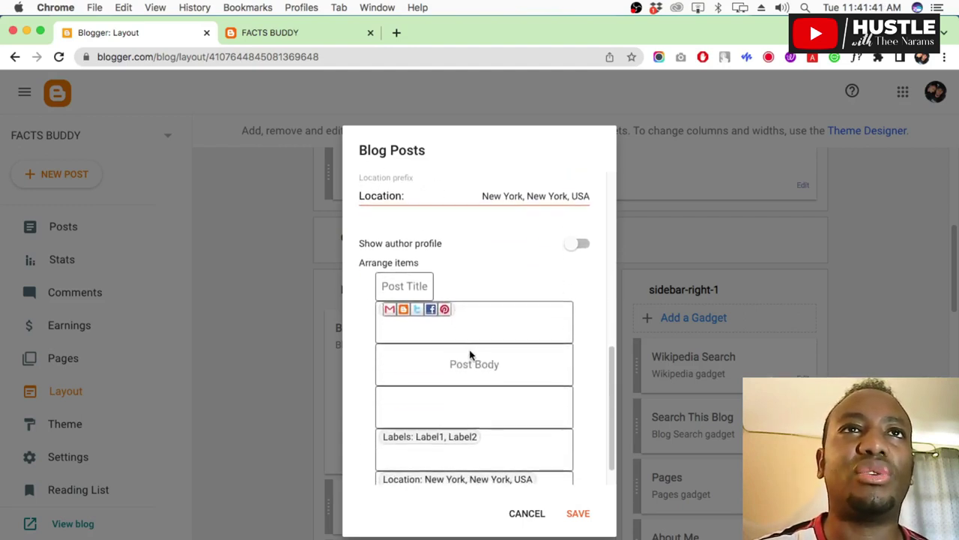
pyautogui.scroll(-1, 470, 353)
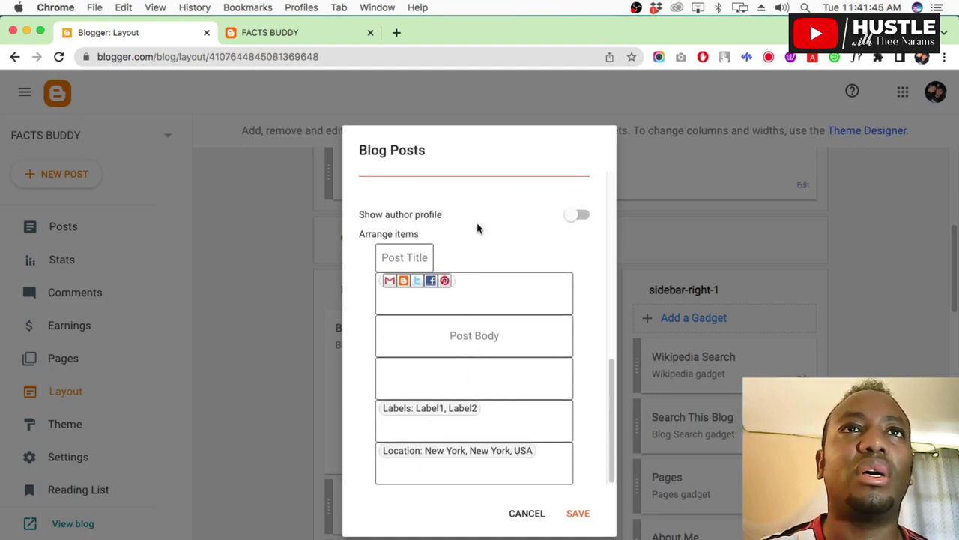
pyautogui.click(577, 219)
pyautogui.click(577, 219)
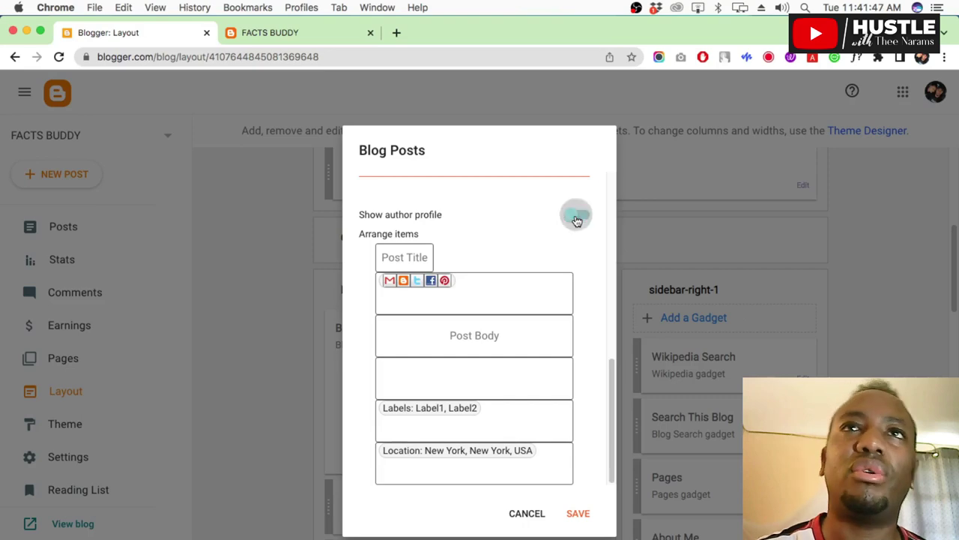
pyautogui.click(573, 514)
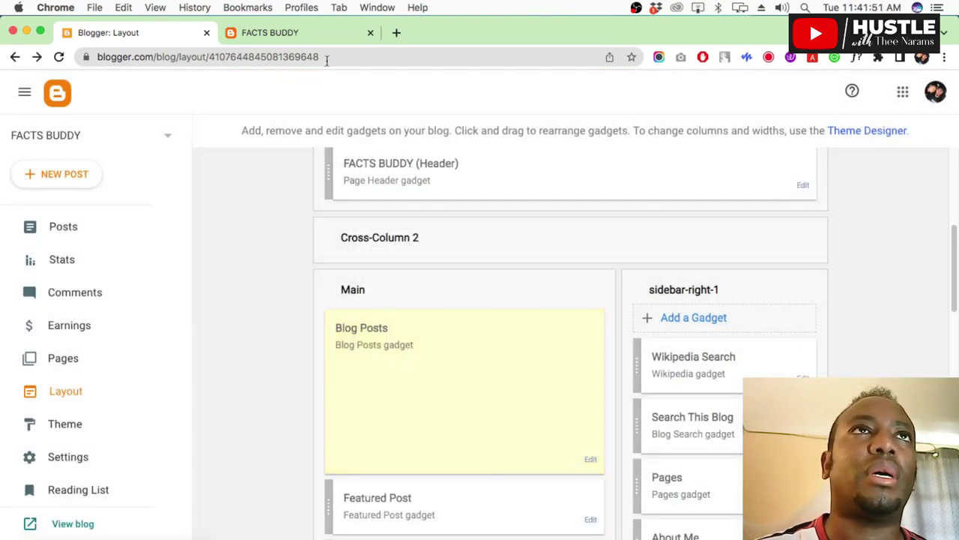
# Reload the live blog and check how the posts are displayed on the main page
pyautogui.click(279, 33)
pyautogui.click(58, 56)
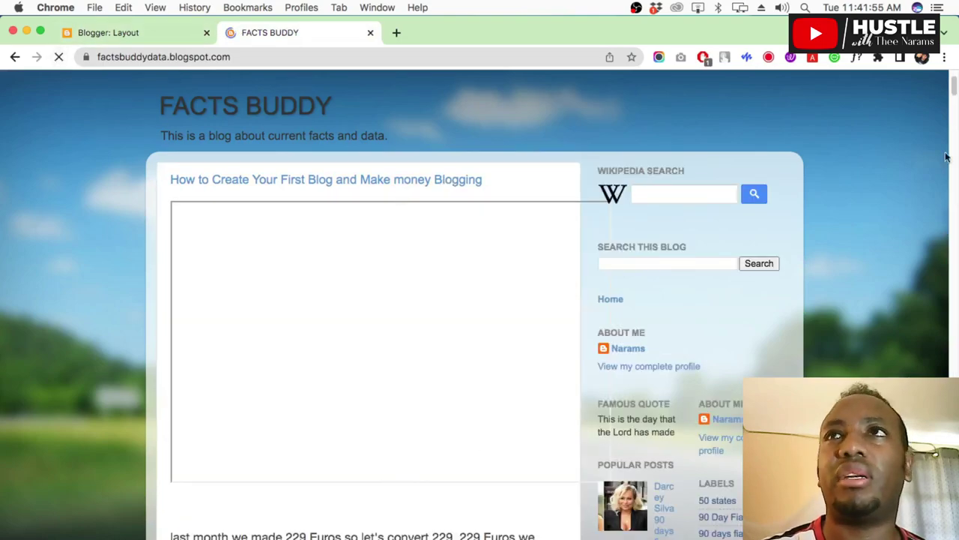
pyautogui.moveTo(954, 86)
pyautogui.mouseDown()
pyautogui.moveTo(939, 296)
pyautogui.moveTo(952, 480)
pyautogui.moveTo(950, 75)
pyautogui.mouseUp()
pyautogui.click(944, 57)
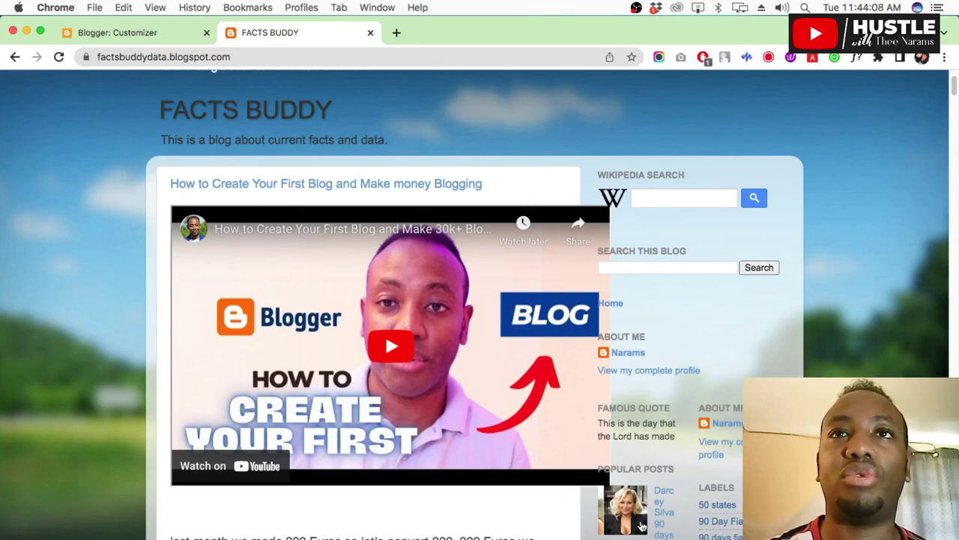
# Leave the Blogger theme customizer and return to the Theme page, discarding the unsaved changes
pyautogui.click(129, 35)
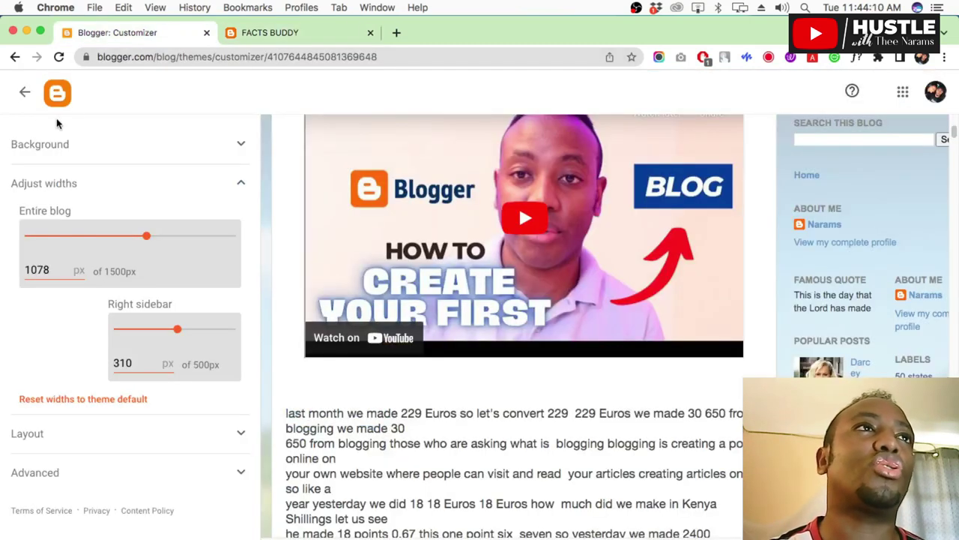
pyautogui.click(24, 92)
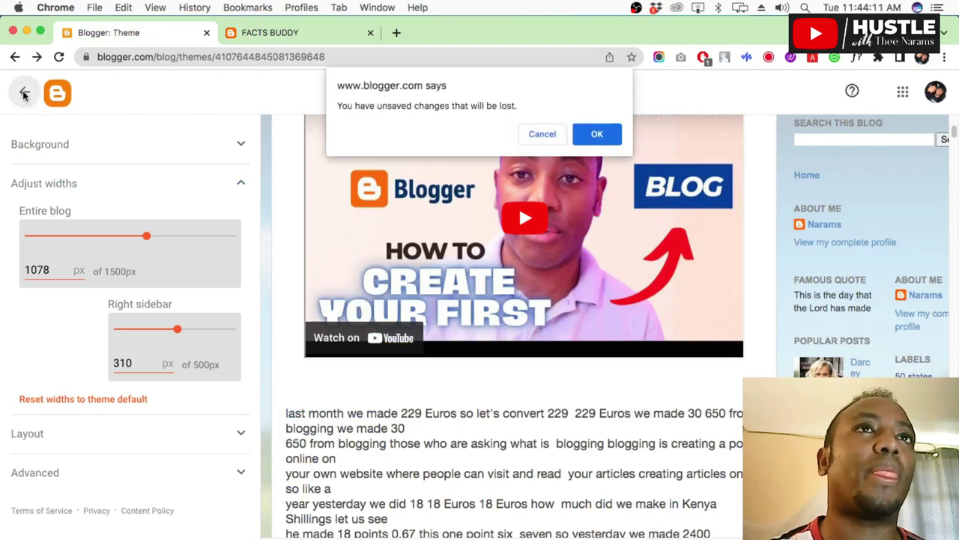
pyautogui.click(593, 136)
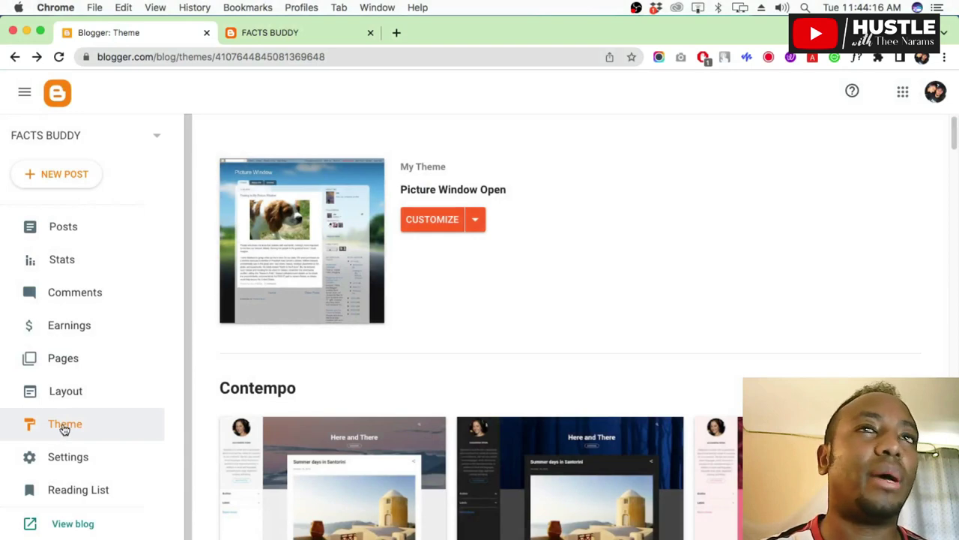
# Open the theme customizer's width settings and widen the entire blog to 1042 px
pyautogui.click(430, 219)
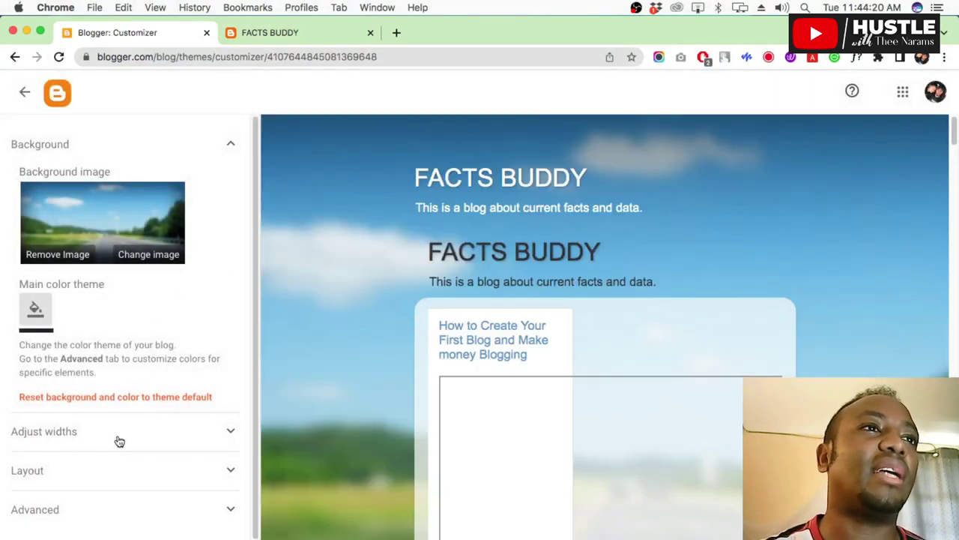
pyautogui.click(228, 433)
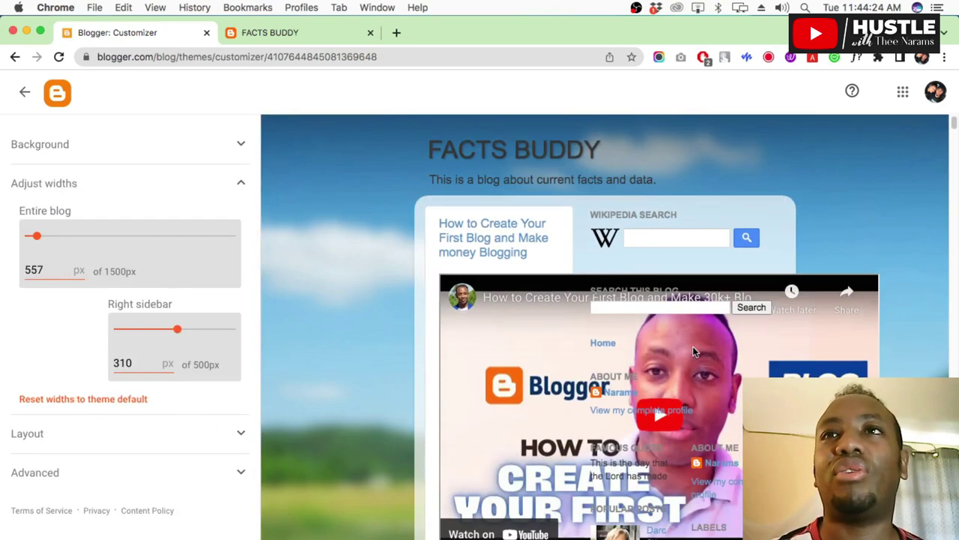
pyautogui.scroll(-4, 618, 356)
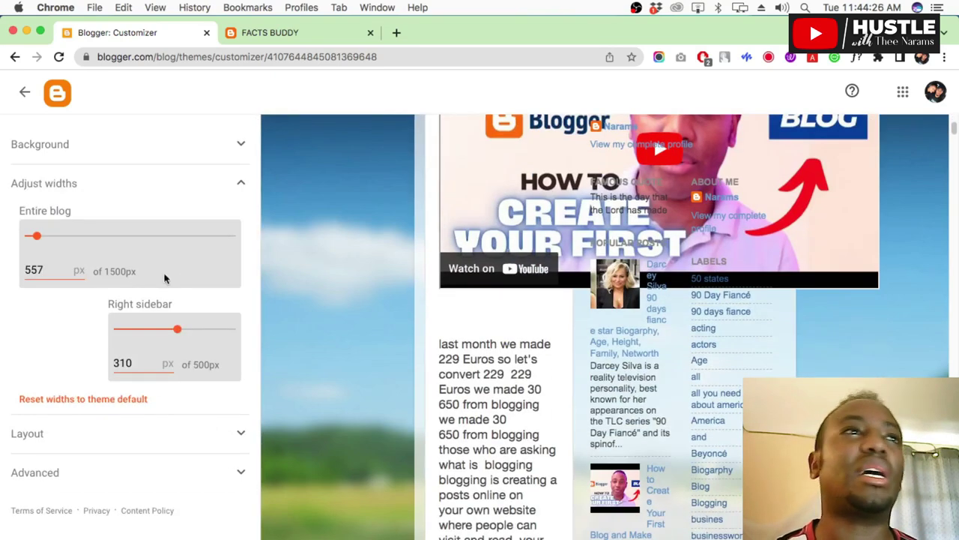
pyautogui.moveTo(39, 238); pyautogui.dragTo(67, 239)
pyautogui.scroll(5, 310, 294)
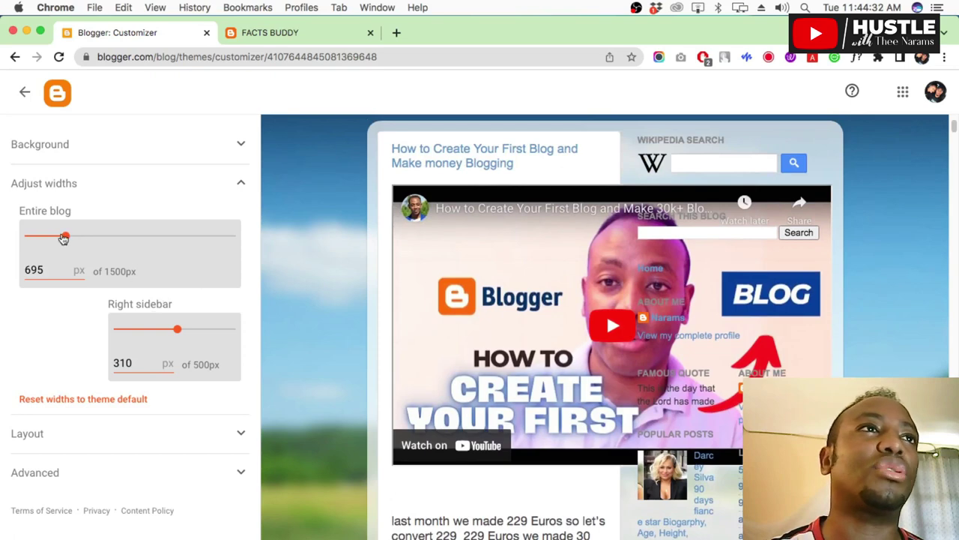
pyautogui.moveTo(63, 239); pyautogui.dragTo(140, 240)
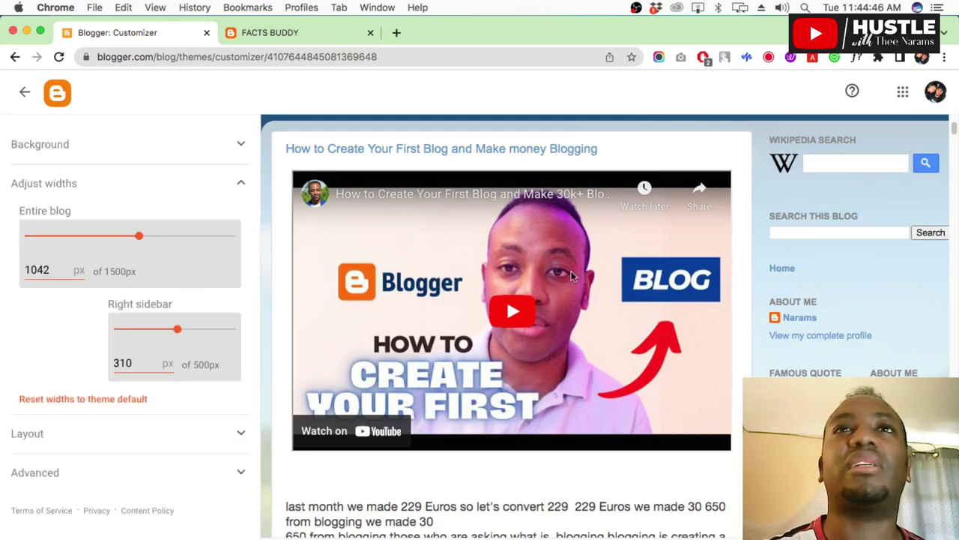
# Reload the live FACTS BUDDY blog and check how the posts, video and sidebar fit the new width
pyautogui.click(281, 34)
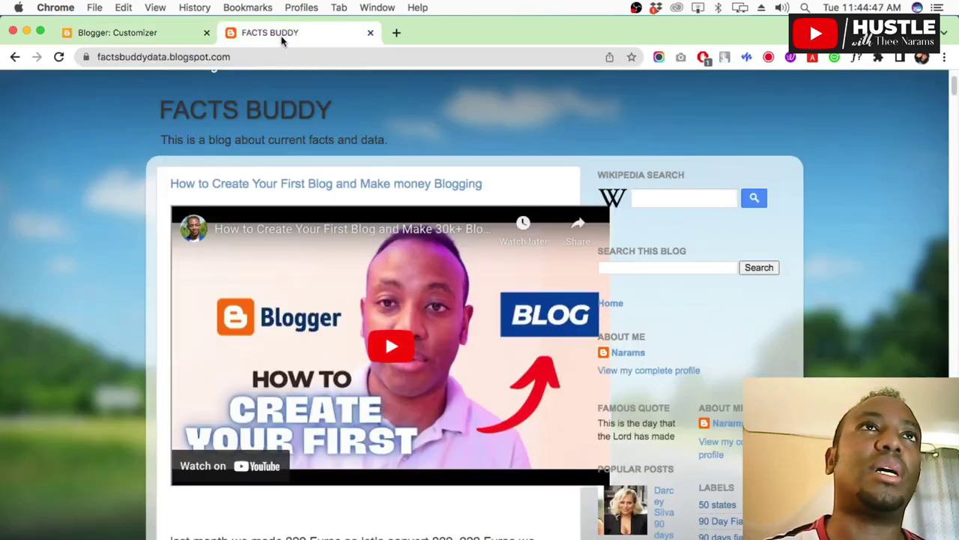
pyautogui.click(59, 57)
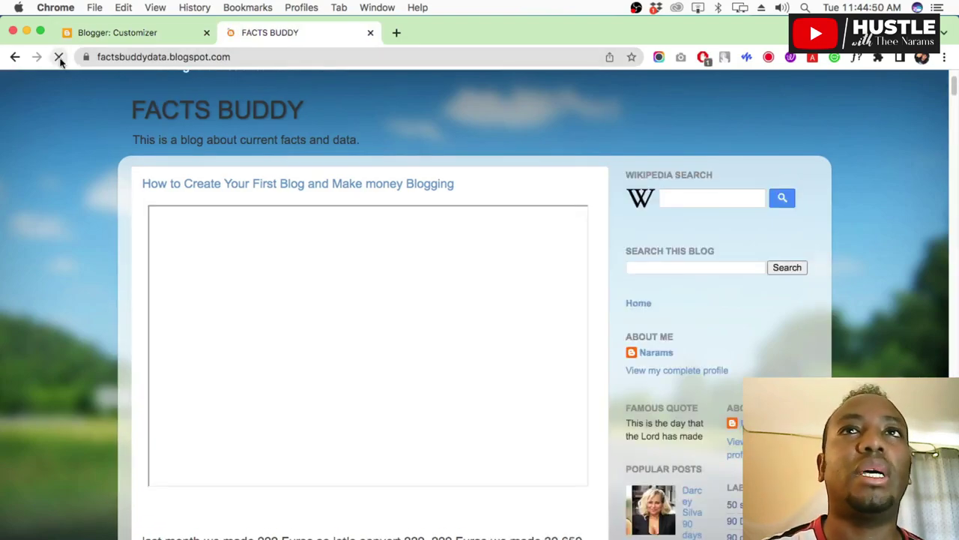
pyautogui.scroll(-5, 588, 347)
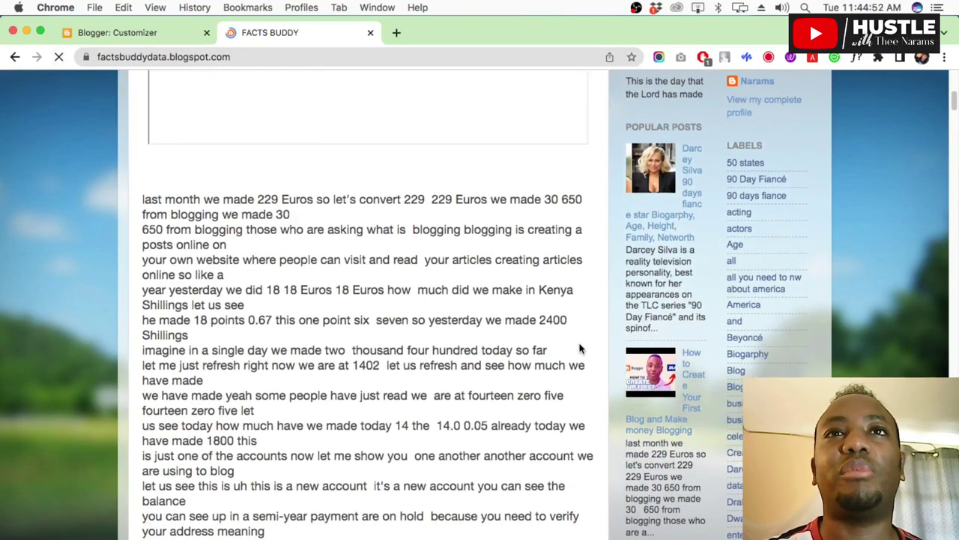
pyautogui.scroll(-20, 580, 349)
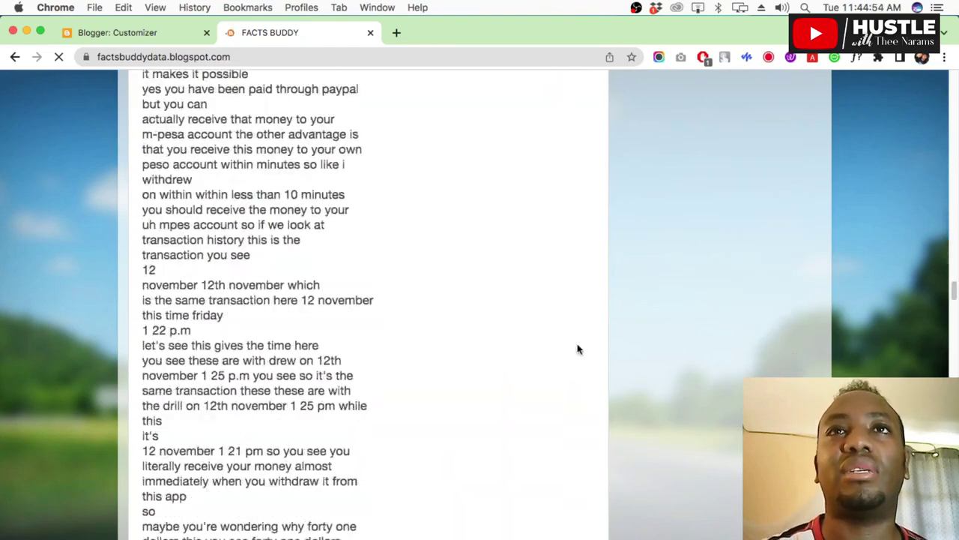
pyautogui.scroll(15, 577, 348)
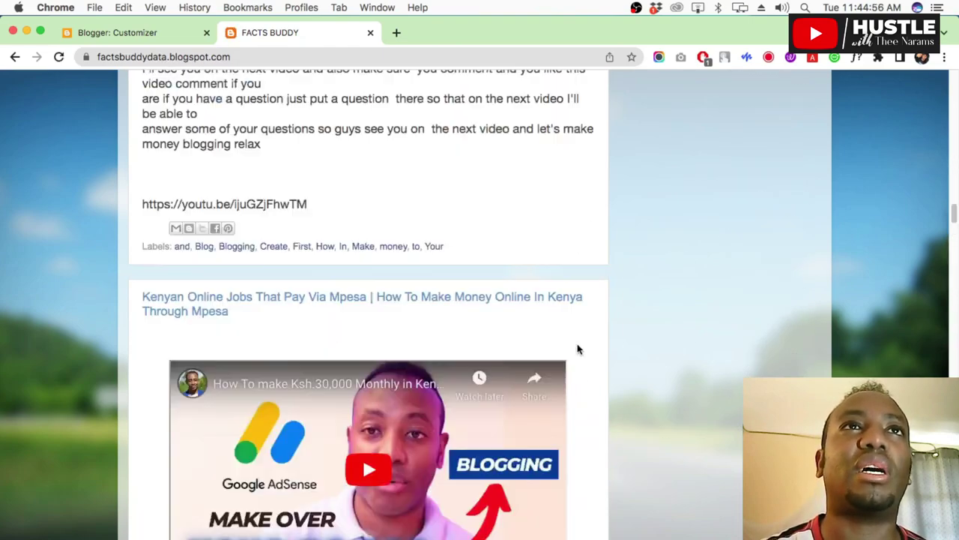
pyautogui.scroll(3, 578, 350)
pyautogui.scroll(-4, 577, 349)
pyautogui.scroll(10, 454, 337)
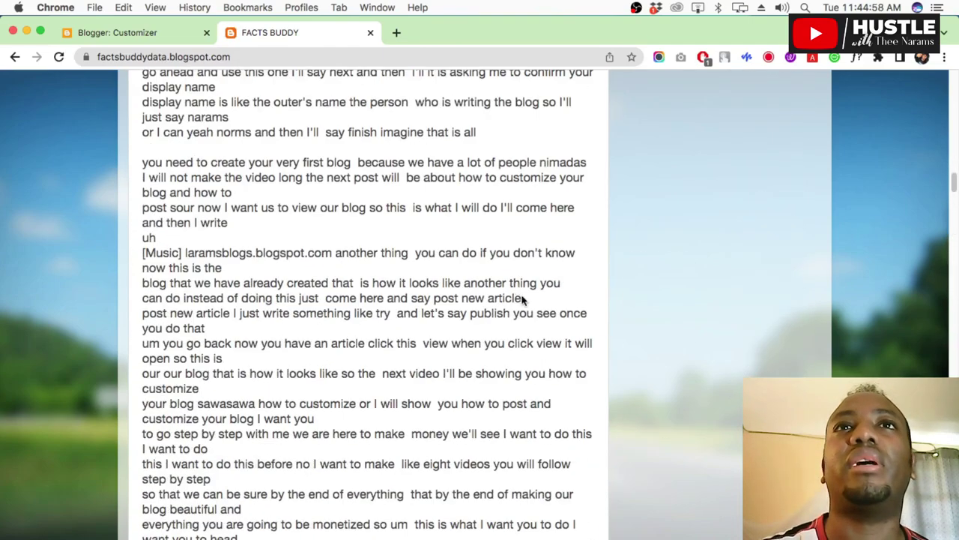
pyautogui.scroll(20, 523, 300)
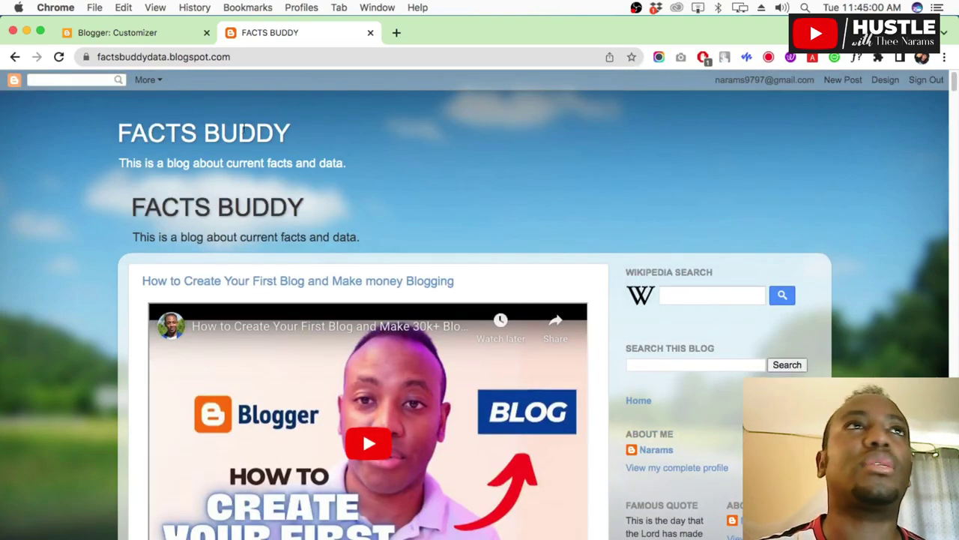